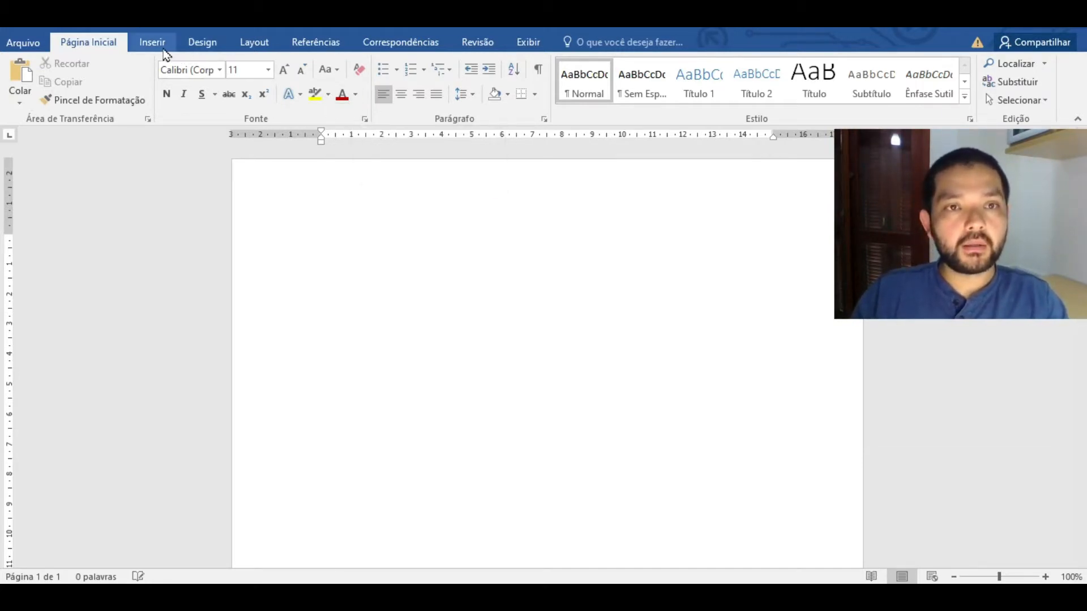
- Set the document's paper size to A4 (21 cm x 29,7 cm)
{"action": "left_click", "coordinate": [255, 45]}
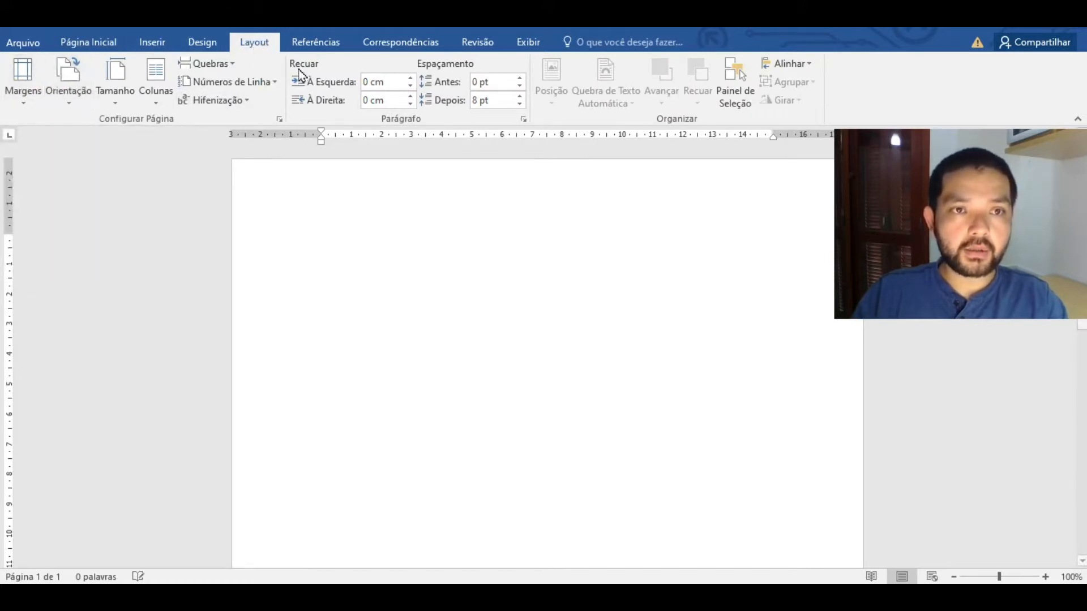
{"action": "left_click", "coordinate": [109, 103]}
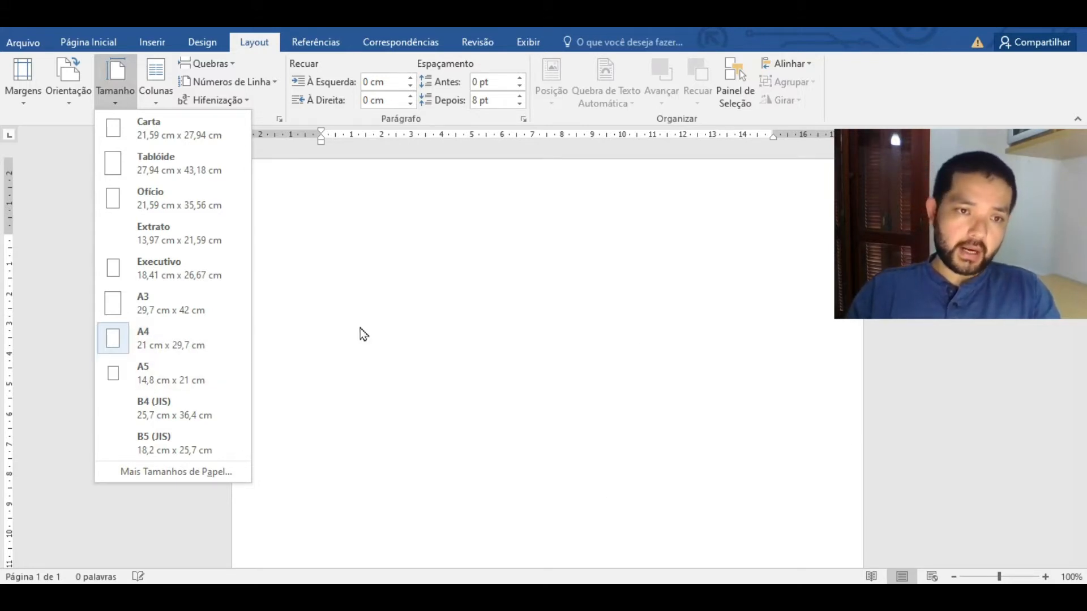
{"action": "left_click", "coordinate": [150, 345]}
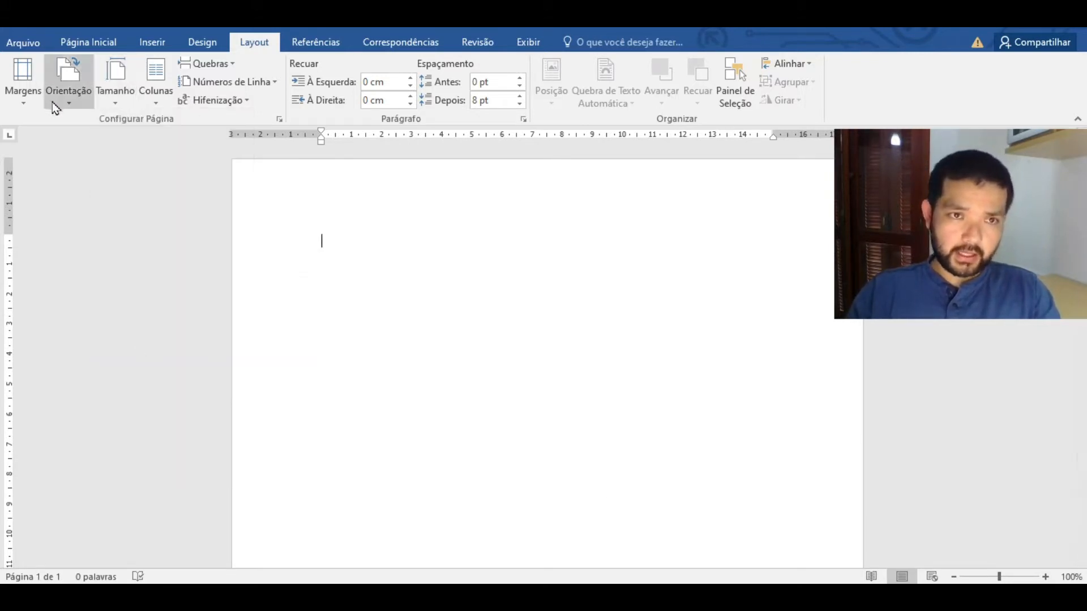
- Switch the page orientation to landscape (Paisagem) and return it to portrait (Retrato)
{"action": "left_click", "coordinate": [74, 76]}
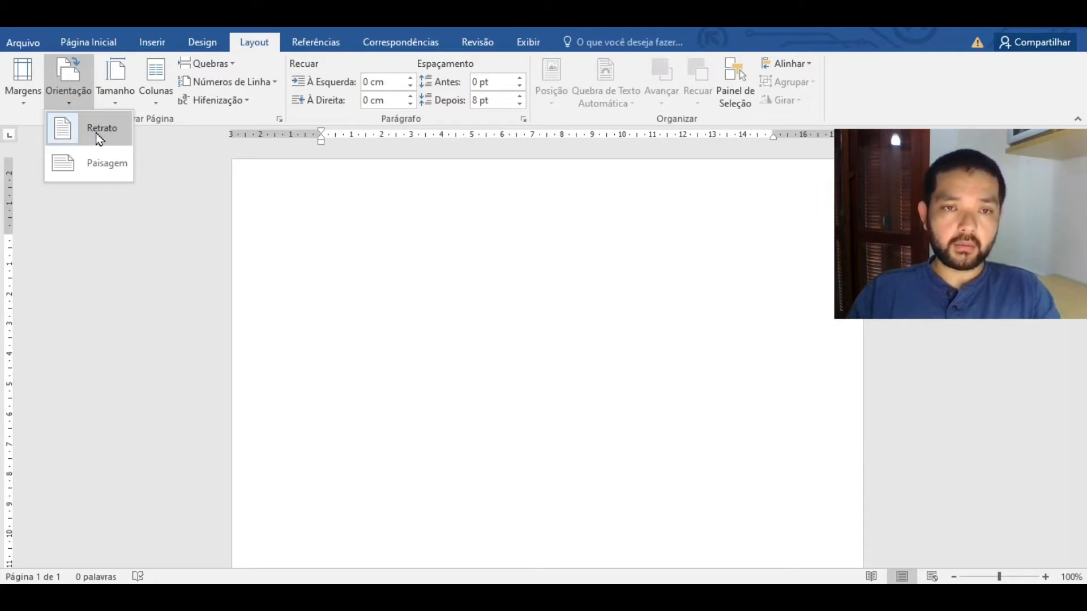
{"action": "left_click", "coordinate": [95, 162]}
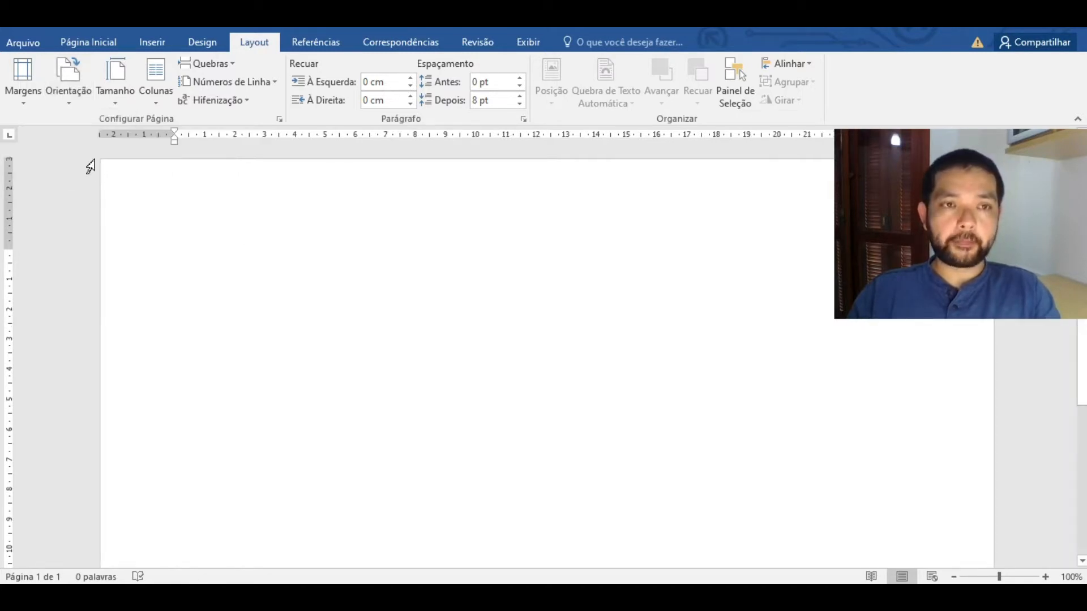
{"action": "left_click", "coordinate": [62, 86]}
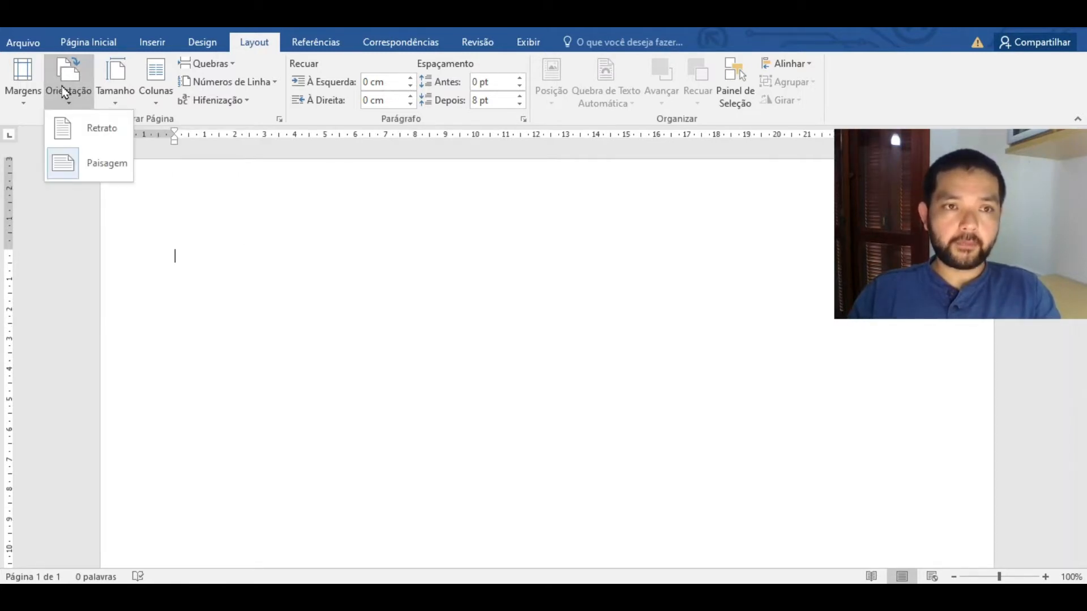
{"action": "left_click", "coordinate": [92, 136]}
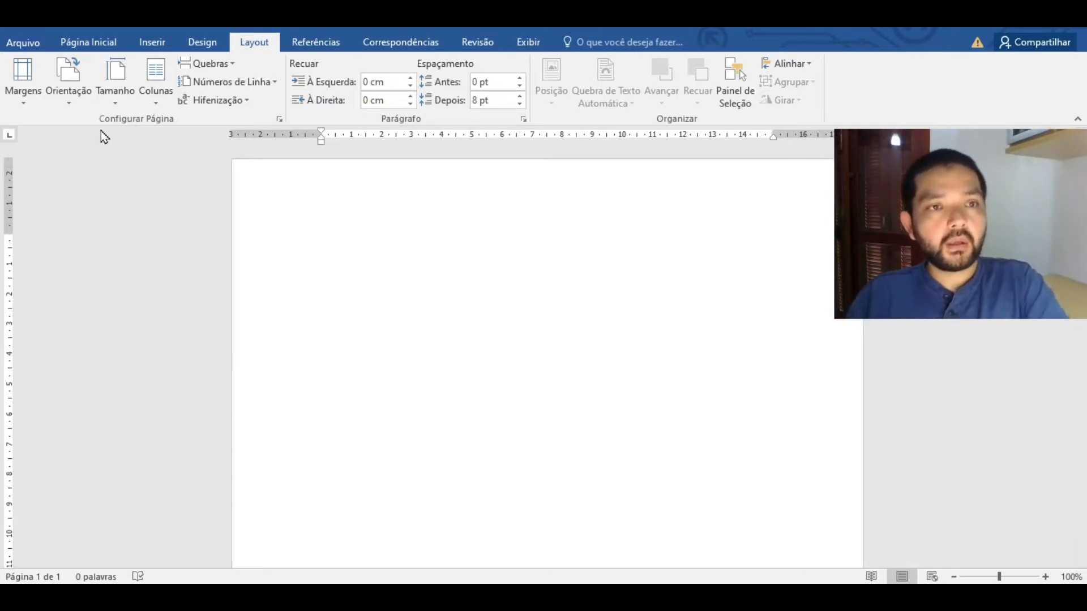
- Set custom page margins with the left and right margins at 2 cm for the whole document
{"action": "left_click", "coordinate": [29, 103]}
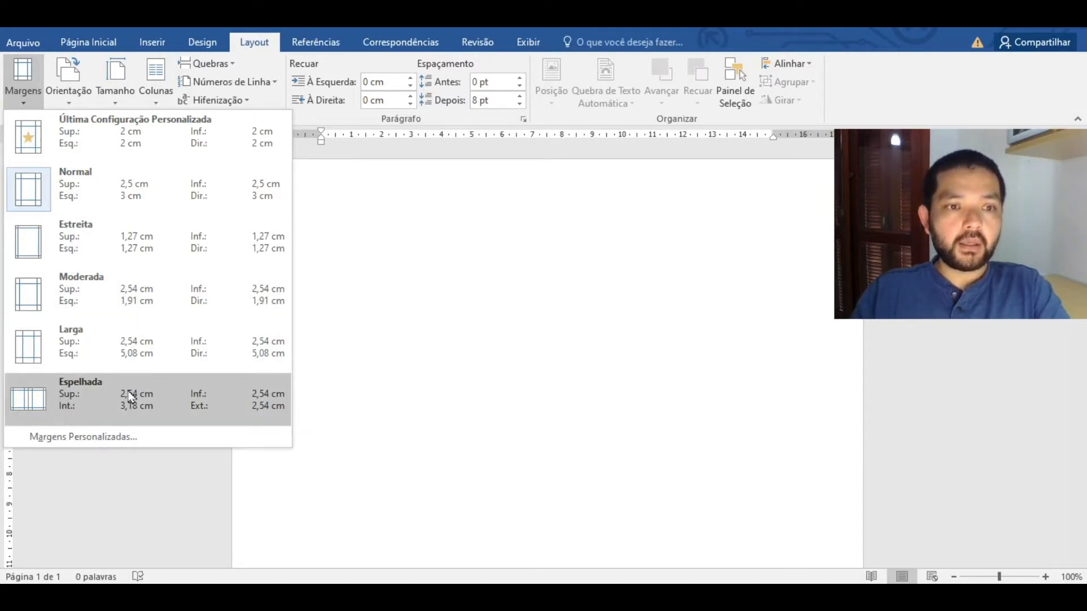
{"action": "left_click", "coordinate": [93, 443]}
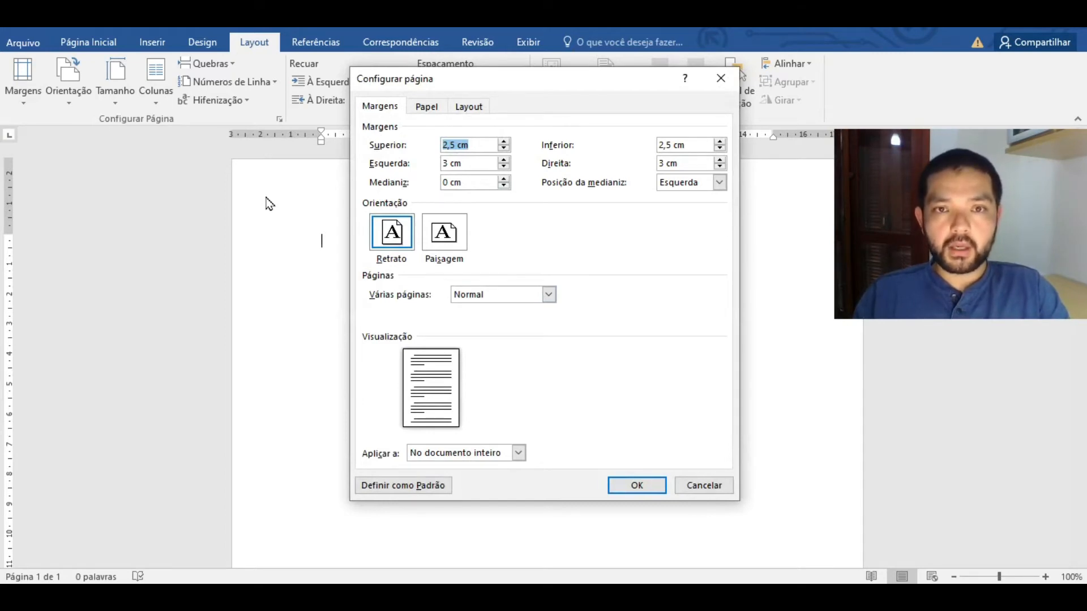
{"action": "key", "text": "Tab"}
{"action": "key", "text": "Tab"}
{"action": "type", "text": "2"}
{"action": "key", "text": "Tab"}
{"action": "type", "text": "2"}
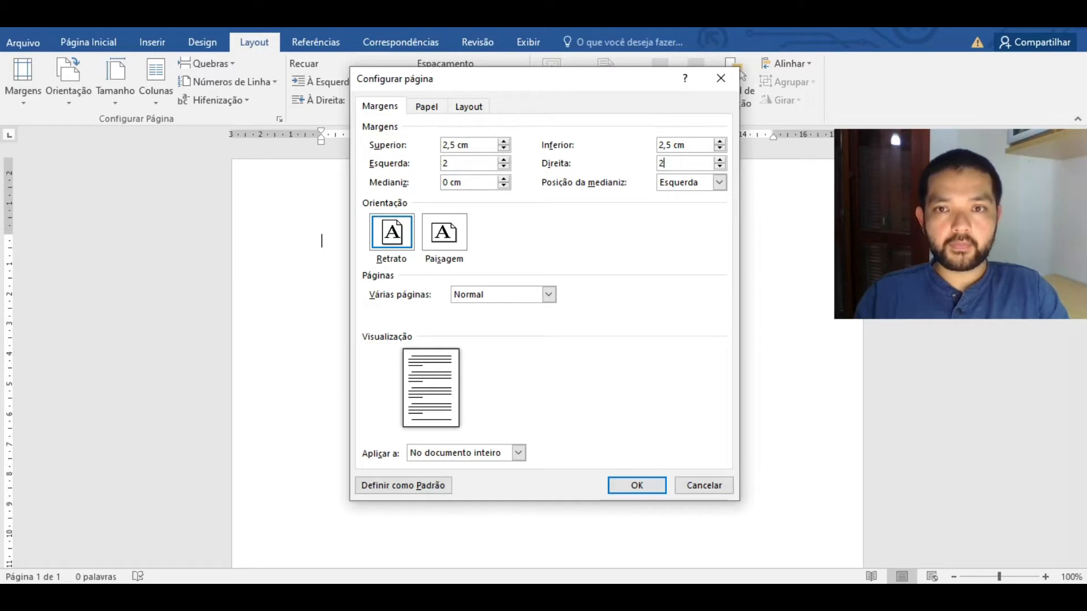
{"action": "left_click", "coordinate": [651, 488]}
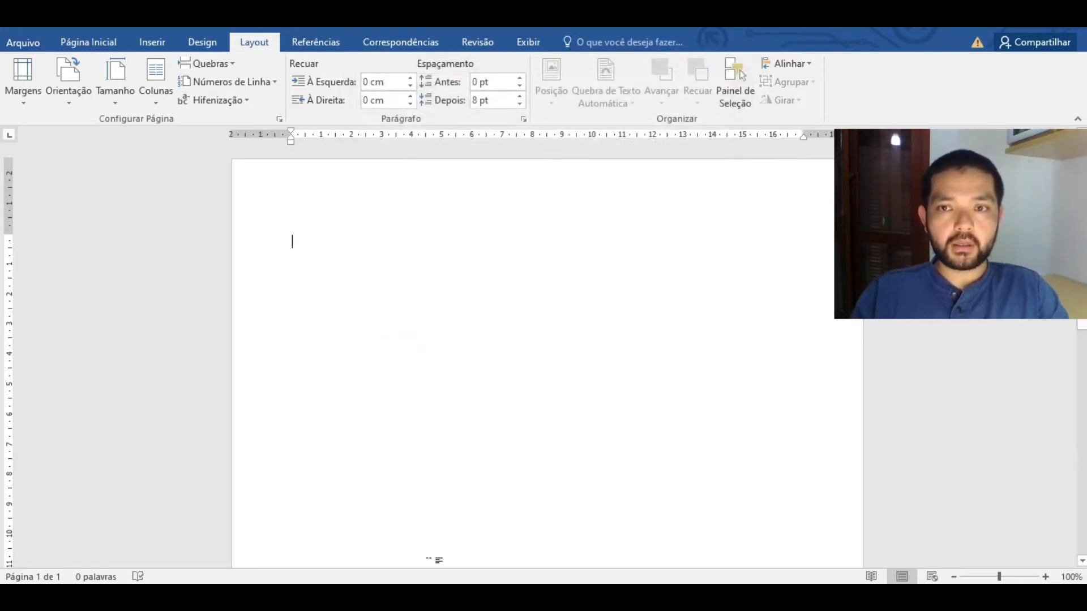
{"action": "left_click", "coordinate": [30, 109]}
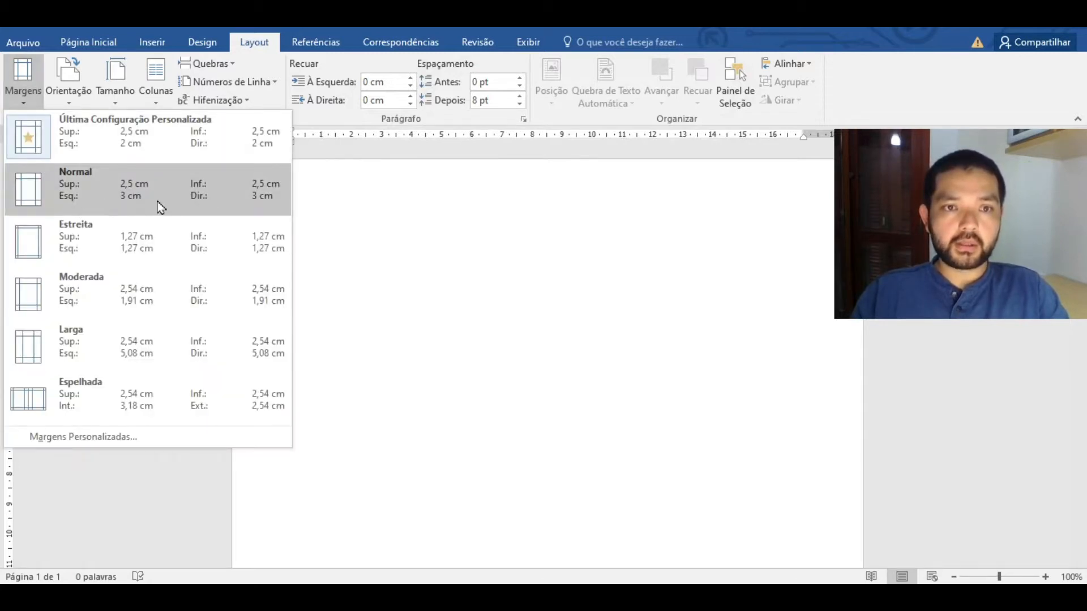
{"action": "left_click", "coordinate": [415, 215]}
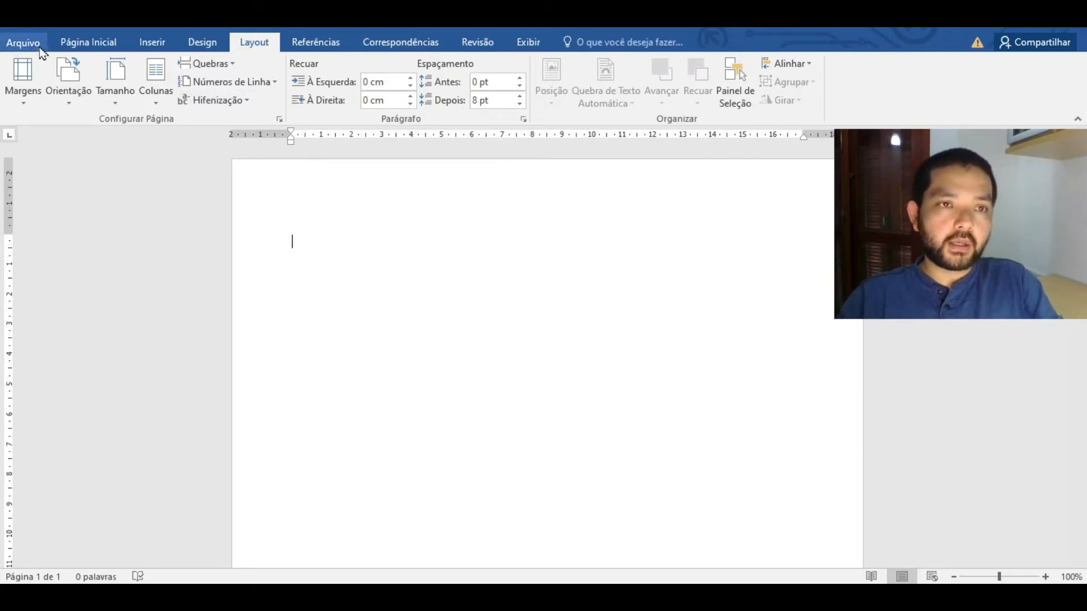
- Look over the available fonts and font sizes for the text
{"action": "left_click", "coordinate": [99, 43]}
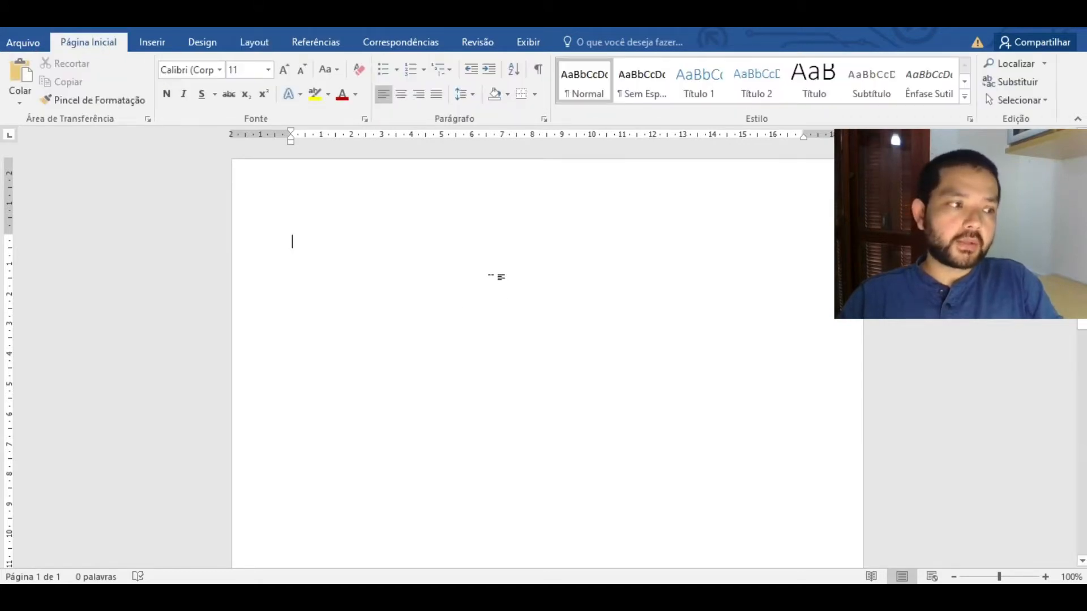
{"action": "left_click", "coordinate": [220, 70]}
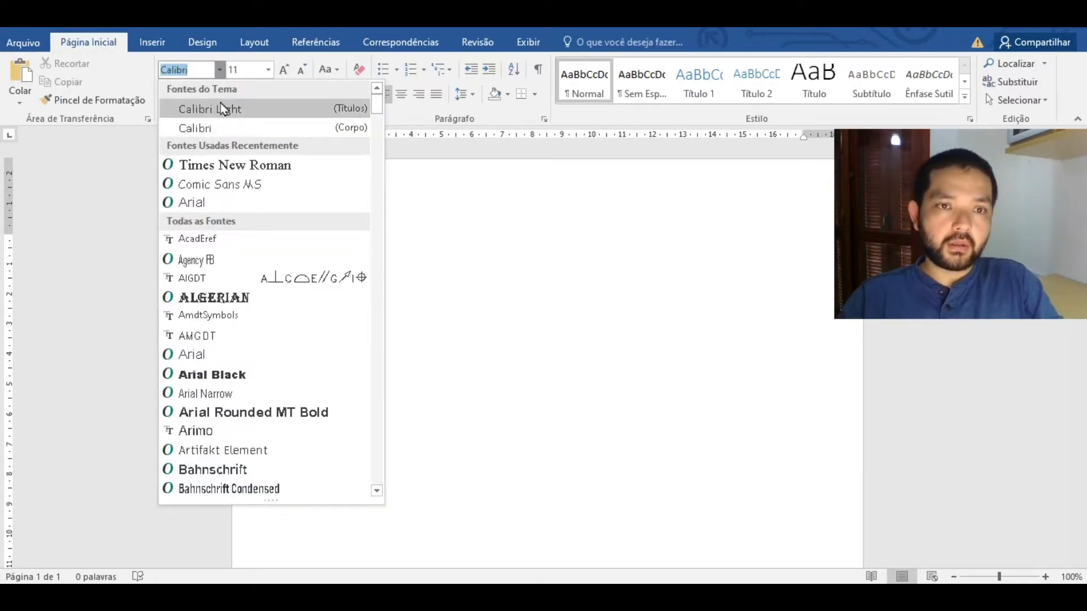
{"action": "left_click", "coordinate": [268, 70]}
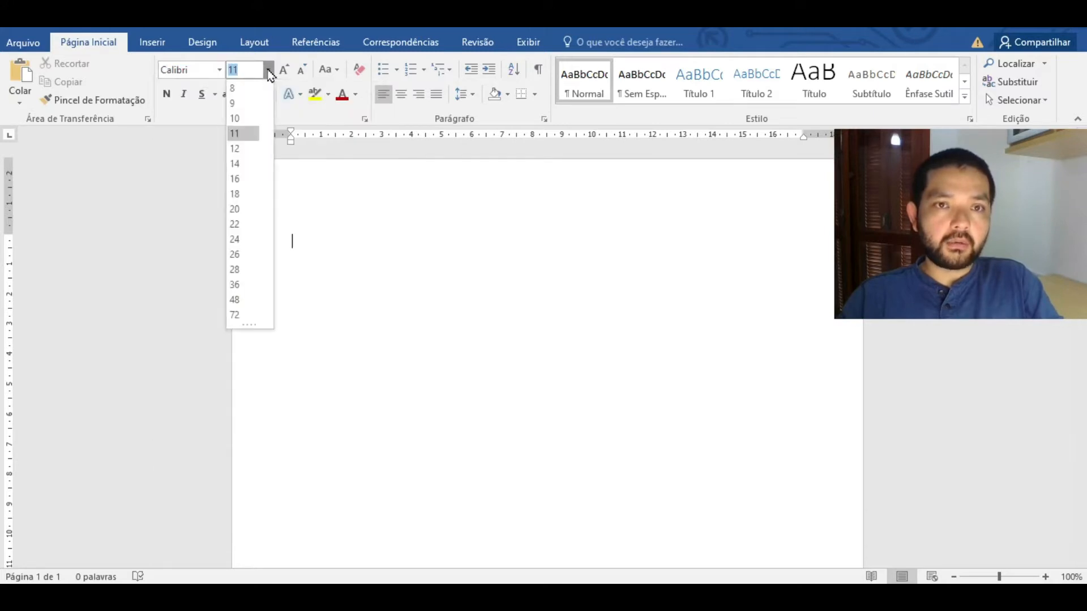
{"action": "left_click", "coordinate": [268, 70]}
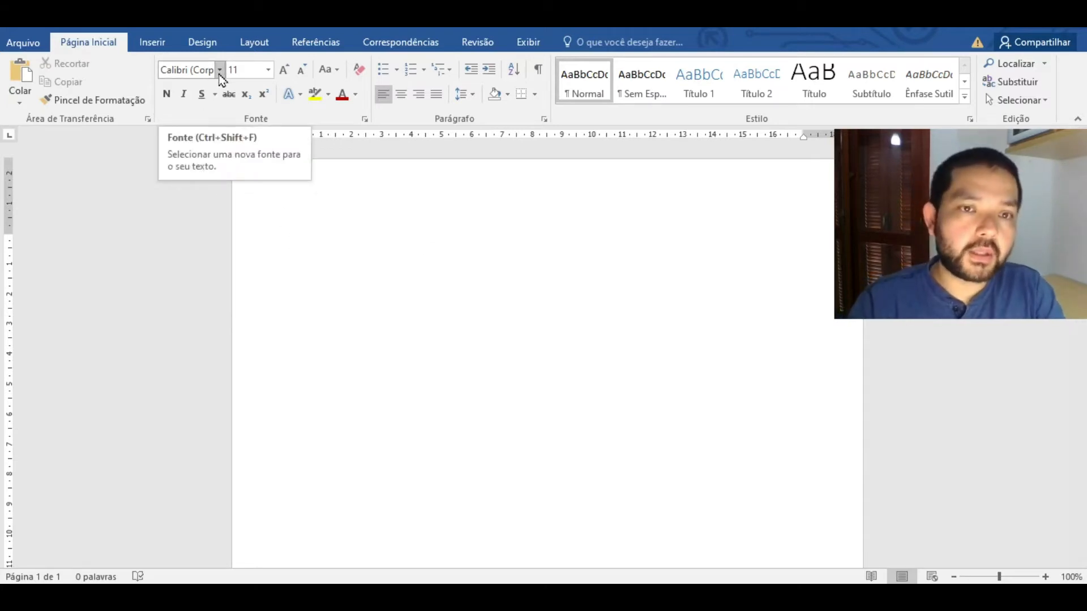
- Write CALIBRI in the Calibri font, followed on the same line by ARIAL in the Arial font
{"action": "type", "text": "c"}
{"action": "key", "text": "BackSpace"}
{"action": "type", "text": "cALIBRI"}
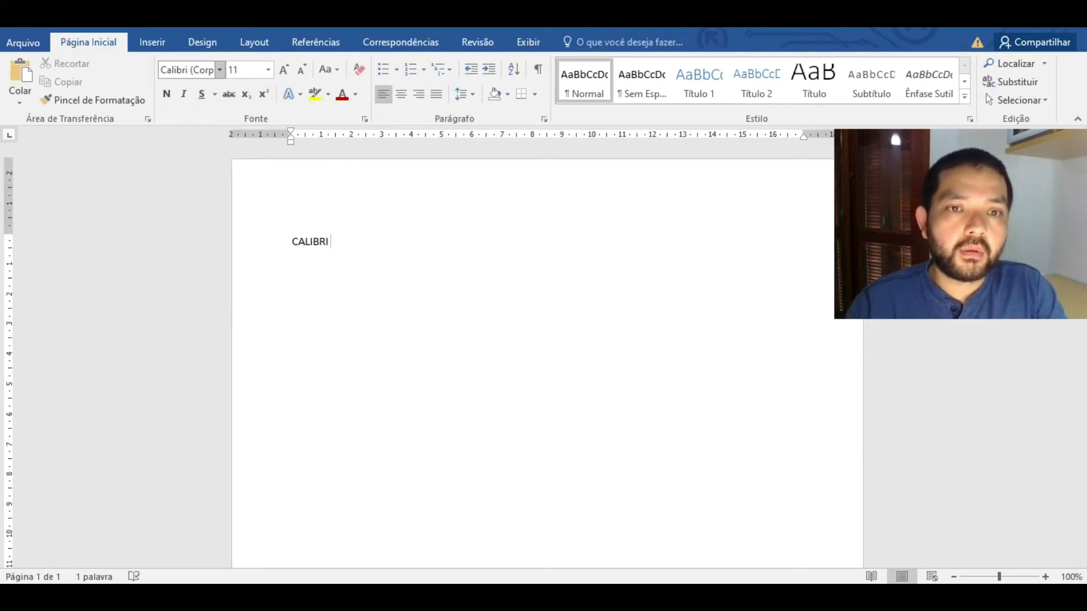
{"action": "left_click", "coordinate": [220, 69]}
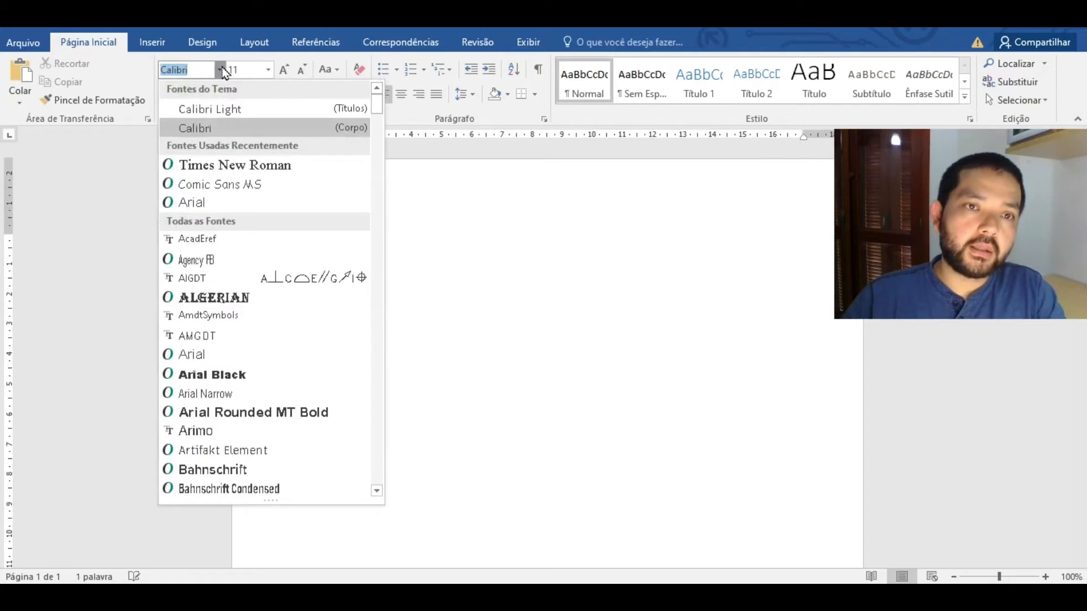
{"action": "left_click", "coordinate": [253, 204]}
{"action": "type", "text": "ARIAL"}
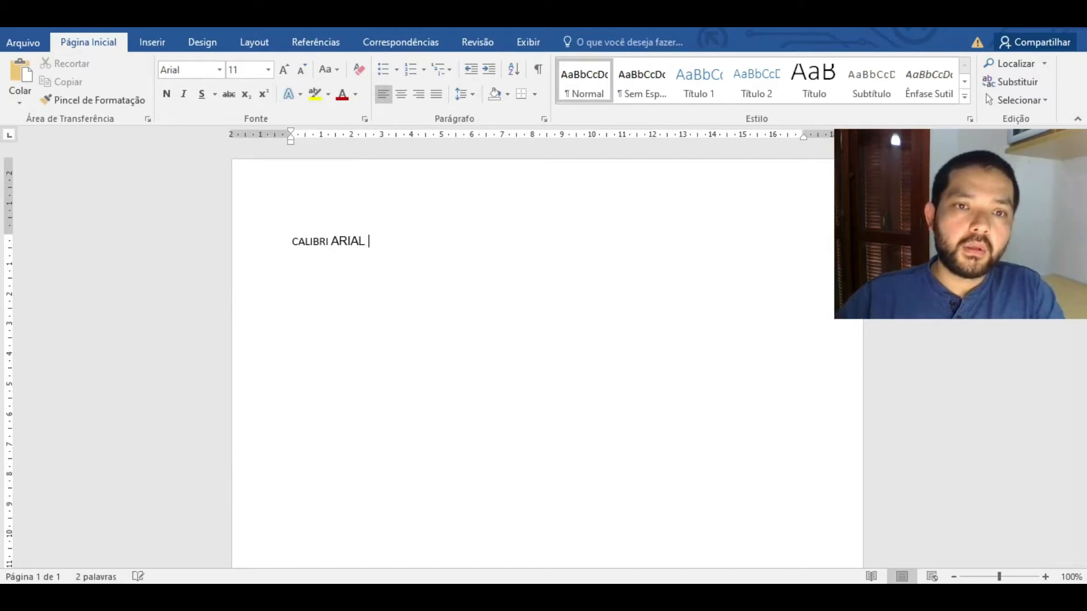
- Add TIMES NEW ROMAN at the end of the line in the Times New Roman font
{"action": "left_click", "coordinate": [220, 69]}
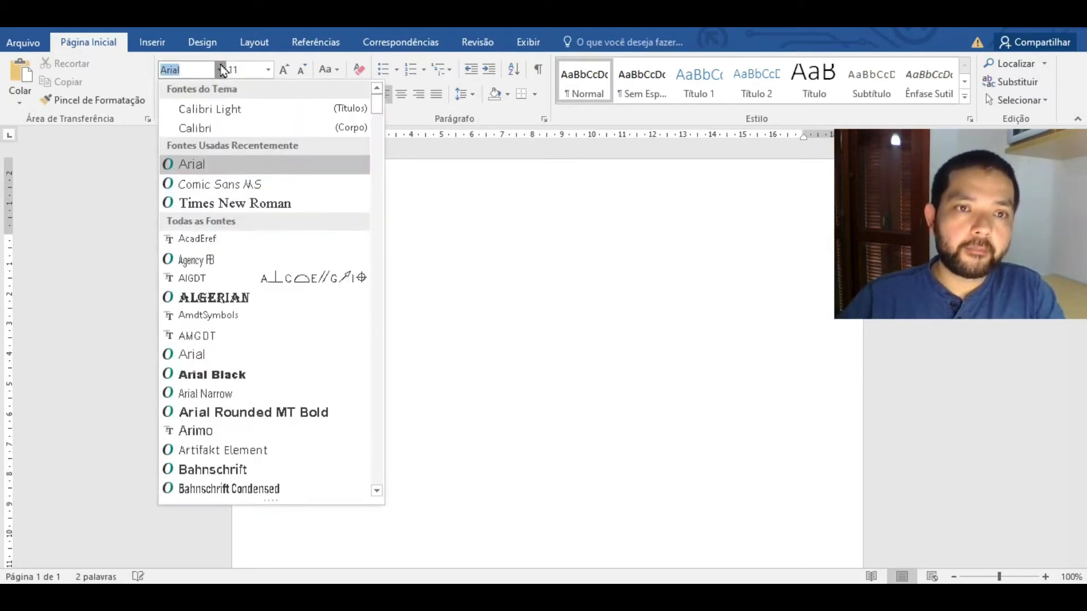
{"action": "left_click", "coordinate": [289, 203]}
{"action": "type", "text": "T"}
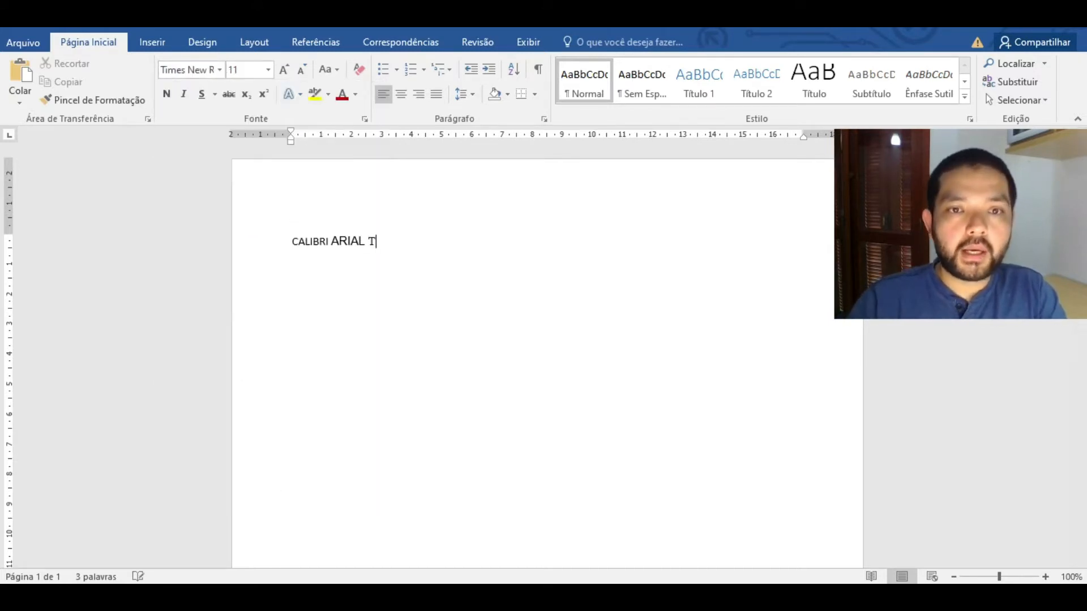
{"action": "type", "text": "IMES NEW"}
{"action": "key", "text": "BackSpace"}
{"action": "type", "text": "EW ROMAN"}
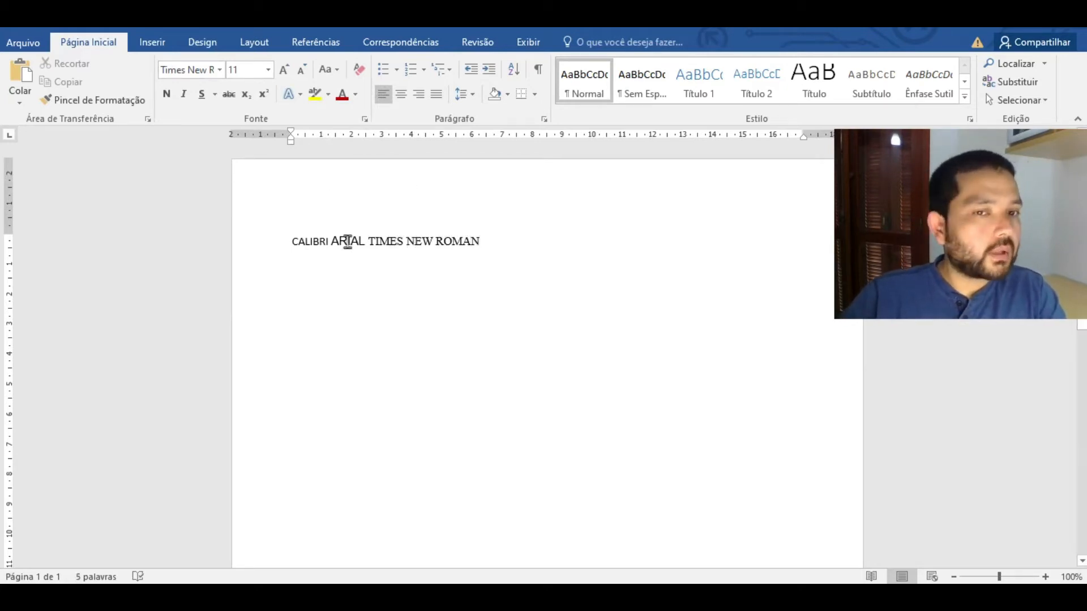
- Check which font is applied to the individual words and to the whole line
{"action": "double_click", "coordinate": [357, 241]}
{"action": "left_click", "coordinate": [314, 242]}
{"action": "double_click", "coordinate": [354, 241]}
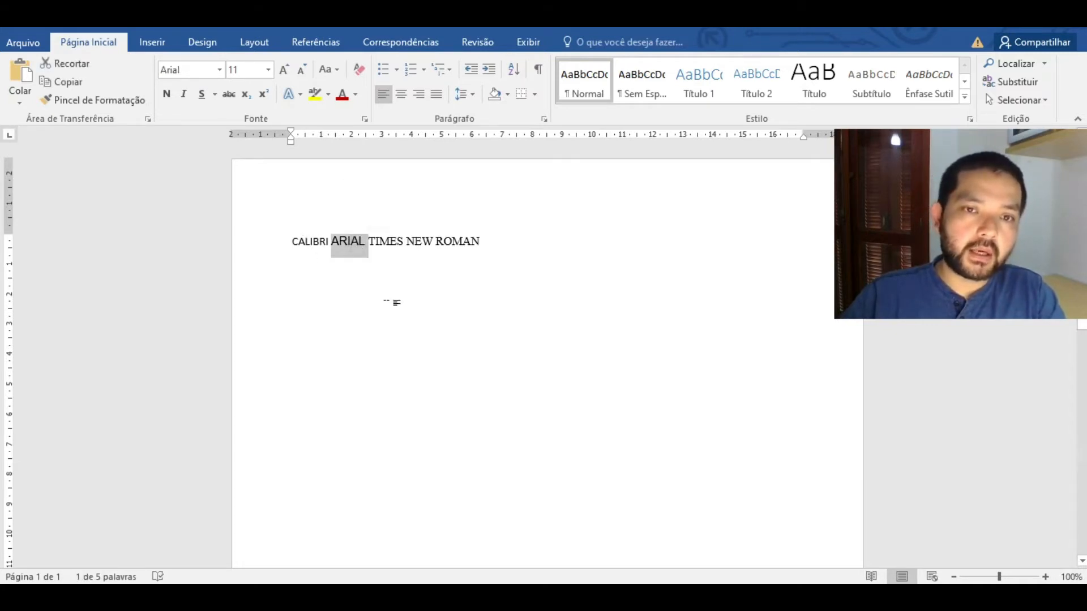
{"action": "left_click", "coordinate": [348, 246]}
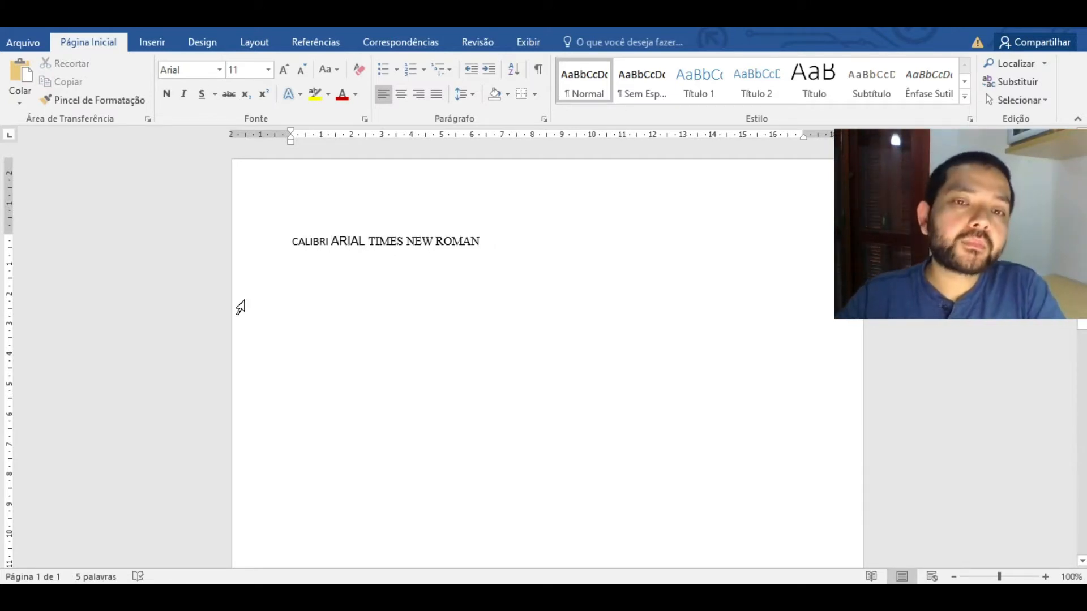
{"action": "left_click_drag", "start_coordinate": [500, 240], "coordinate": [291, 249]}
{"action": "left_click", "coordinate": [422, 249]}
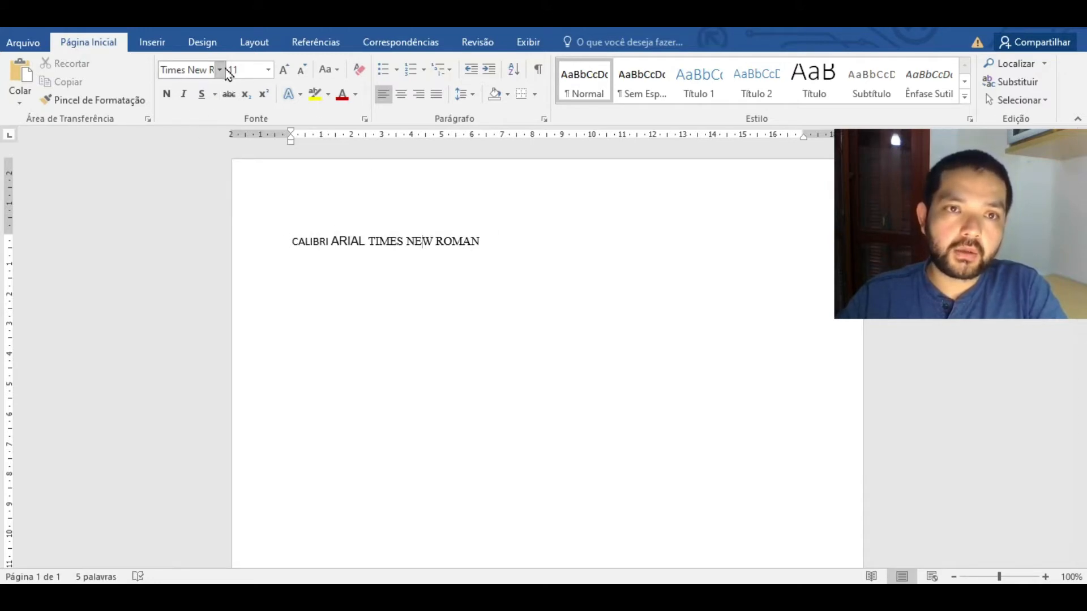
- Change the font of the words TIMES NEW ROMAN to Book Antiqua
{"action": "left_click_drag", "start_coordinate": [494, 241], "coordinate": [369, 256]}
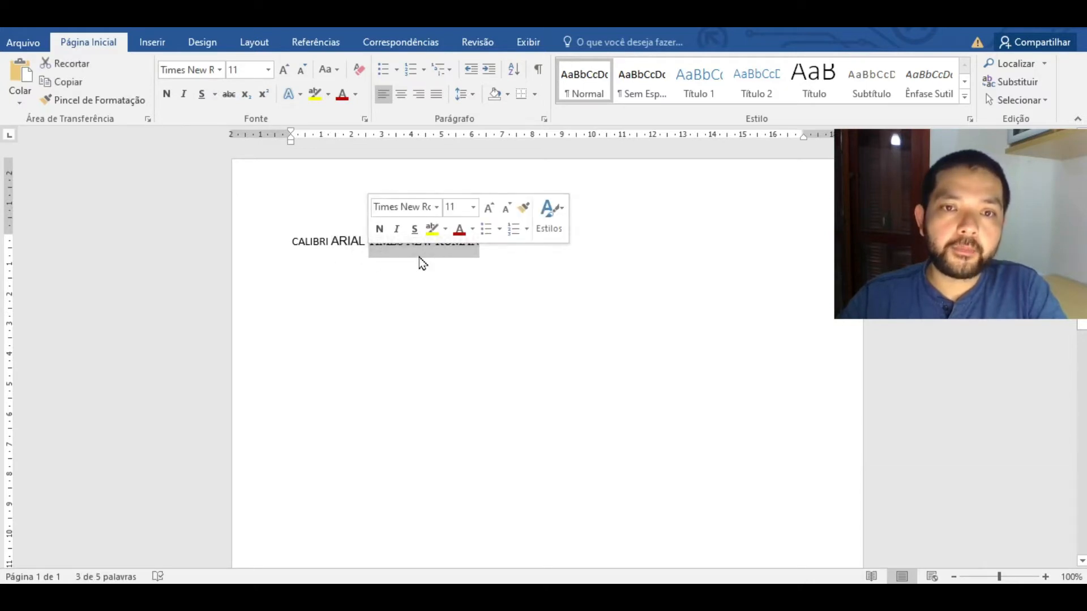
{"action": "left_click", "coordinate": [436, 207]}
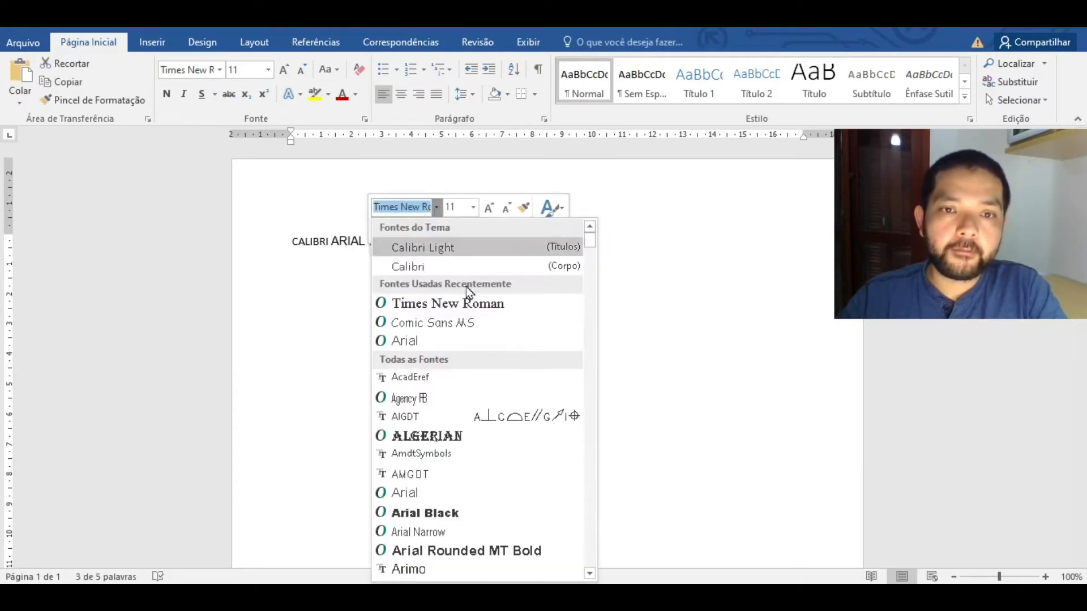
{"action": "scroll", "coordinate": [477, 391], "scroll_direction": "down", "scroll_amount": 4}
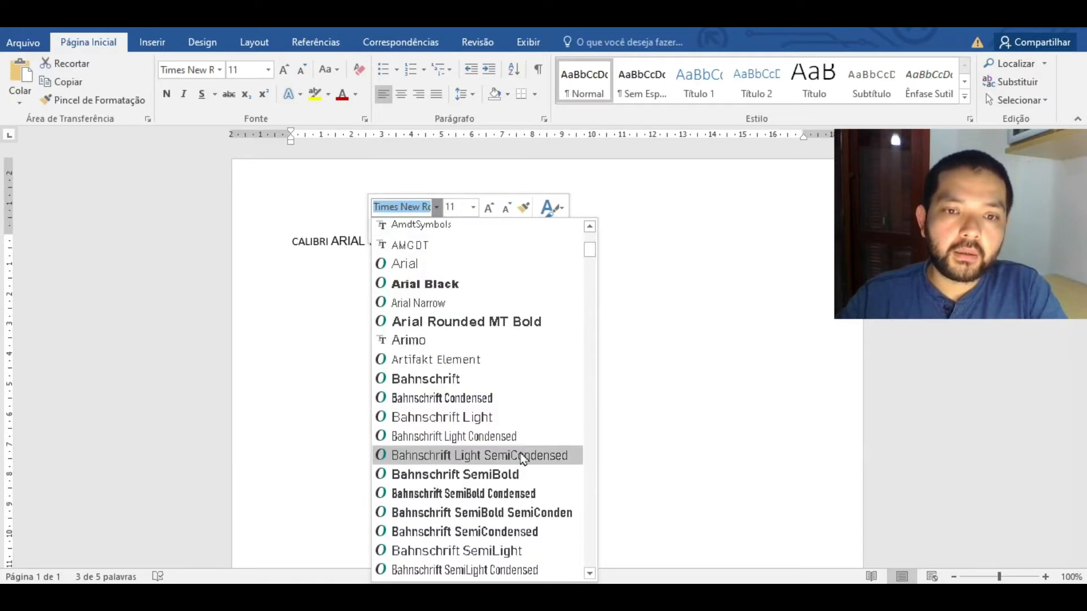
{"action": "scroll", "coordinate": [522, 457], "scroll_direction": "down", "scroll_amount": 8}
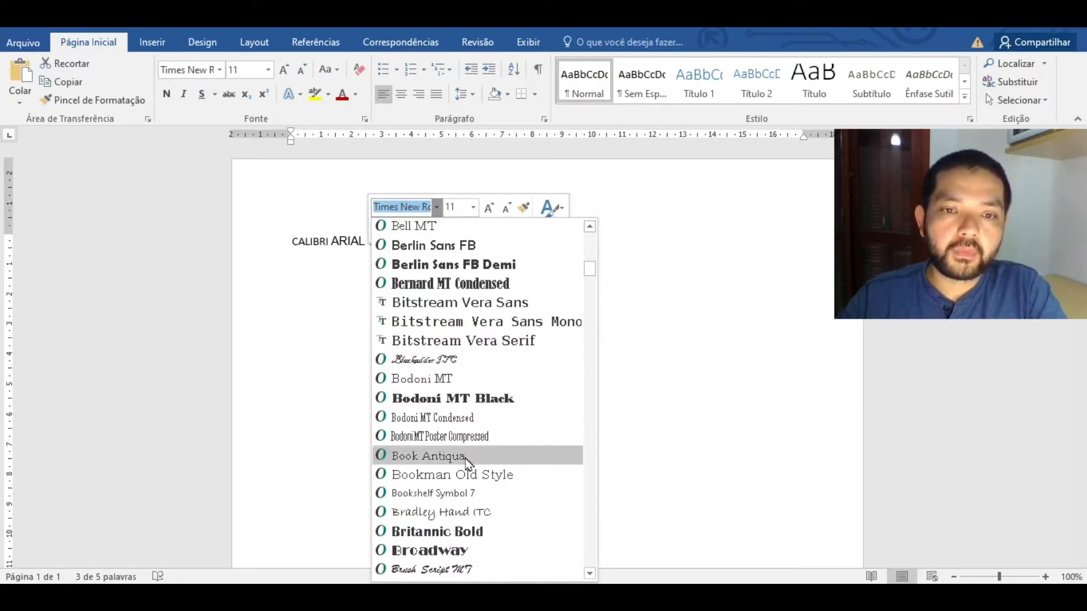
{"action": "left_click", "coordinate": [467, 456]}
{"action": "left_click", "coordinate": [527, 371]}
{"action": "mouse_move", "coordinate": [449, 594]}
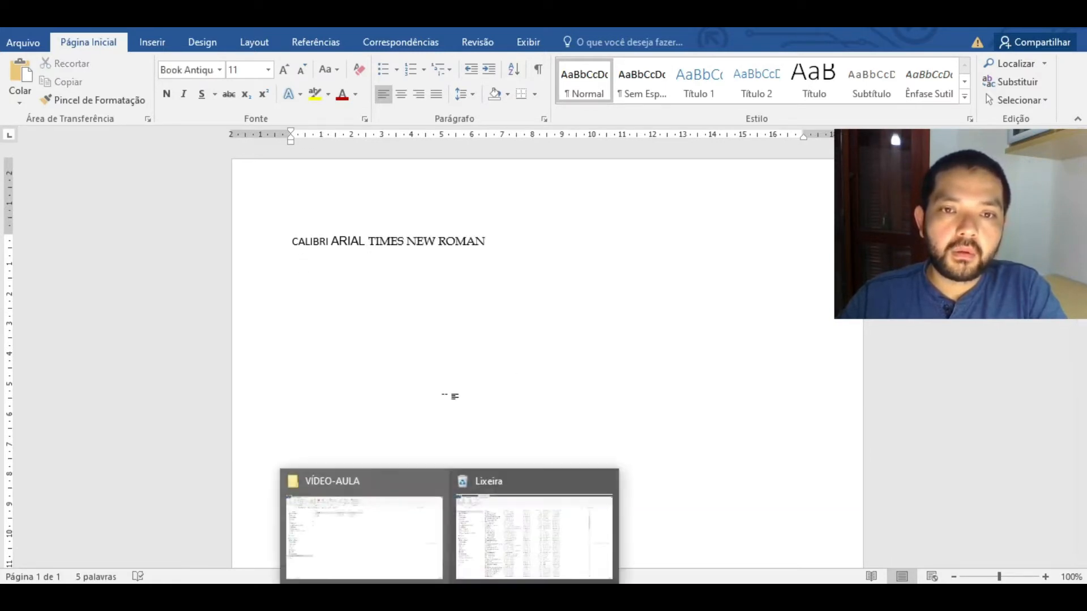
- Set the font of the words TIMES NEW ROMAN back to Times New Roman
{"action": "left_click_drag", "start_coordinate": [486, 243], "coordinate": [369, 250]}
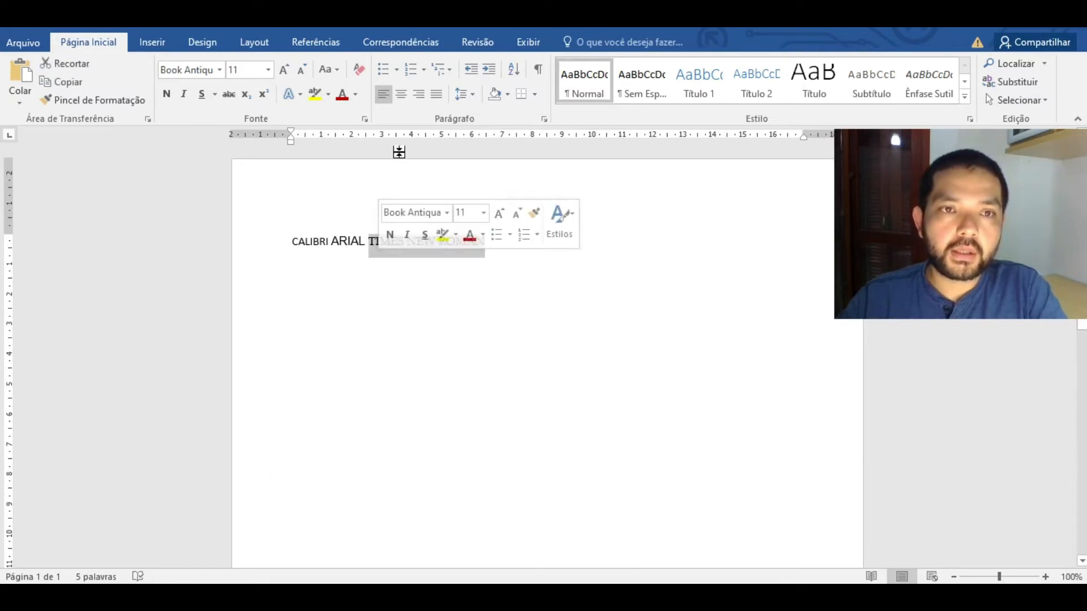
{"action": "left_click", "coordinate": [219, 69]}
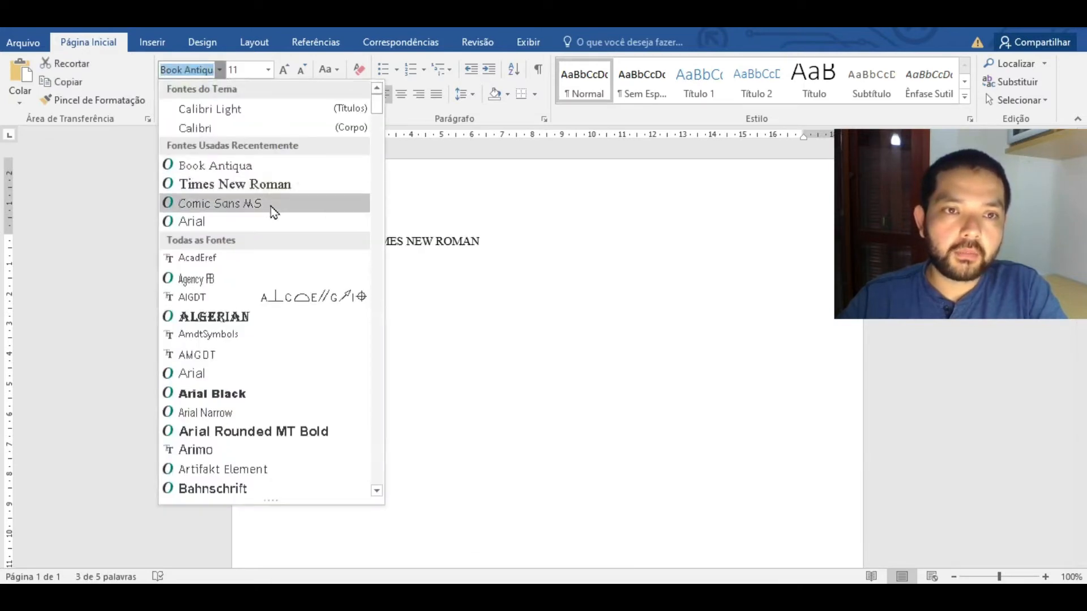
{"action": "left_click", "coordinate": [277, 190]}
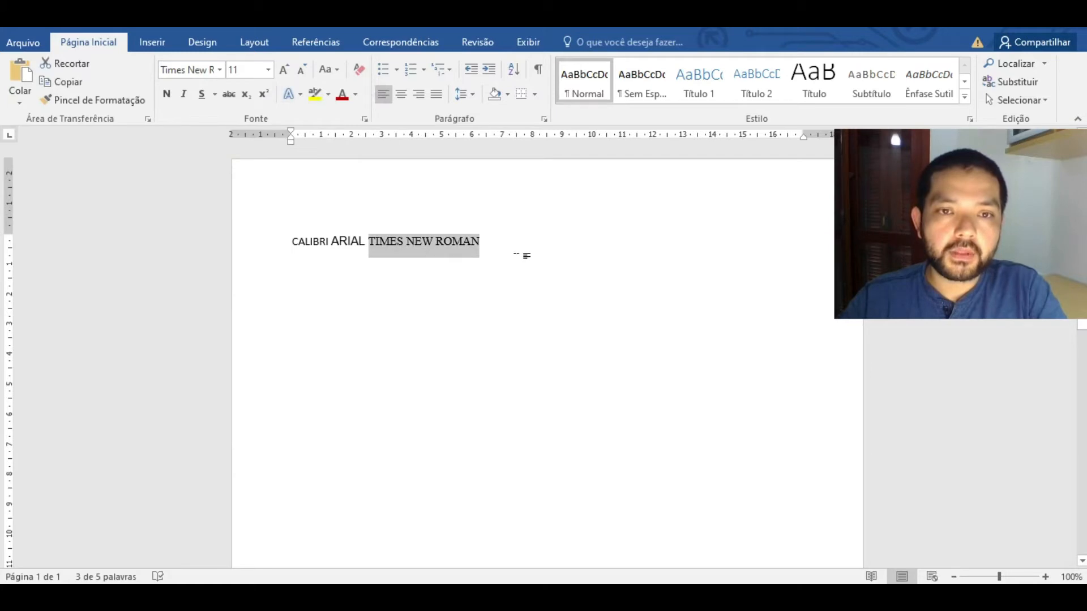
{"action": "left_click", "coordinate": [527, 256]}
- Increase and decrease the font size of the whole line in single increments, ending at 14
{"action": "left_click_drag", "start_coordinate": [546, 255], "coordinate": [291, 245]}
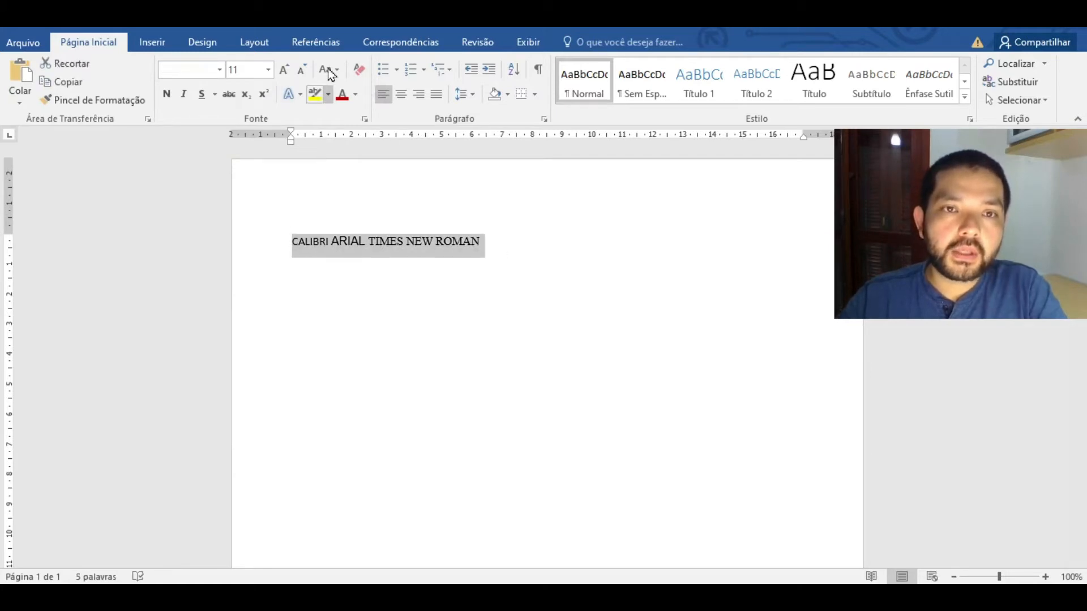
{"action": "left_click", "coordinate": [284, 70]}
{"action": "left_click", "coordinate": [284, 70]}
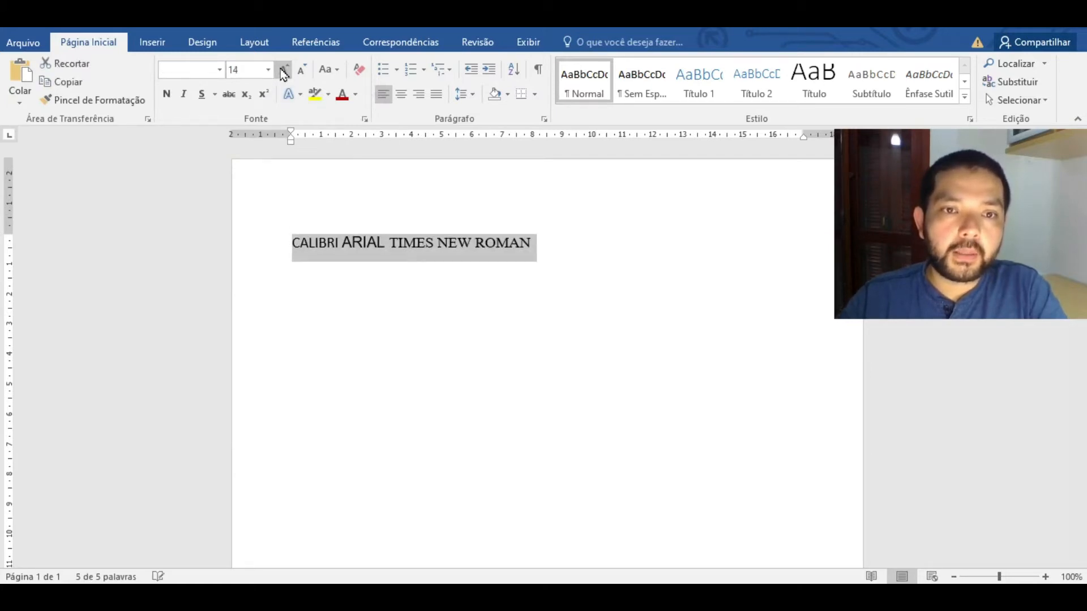
{"action": "left_click", "coordinate": [285, 70]}
{"action": "left_click", "coordinate": [301, 70]}
{"action": "left_click", "coordinate": [302, 70]}
{"action": "left_click", "coordinate": [284, 70]}
{"action": "left_click", "coordinate": [284, 70]}
{"action": "left_click", "coordinate": [302, 70]}
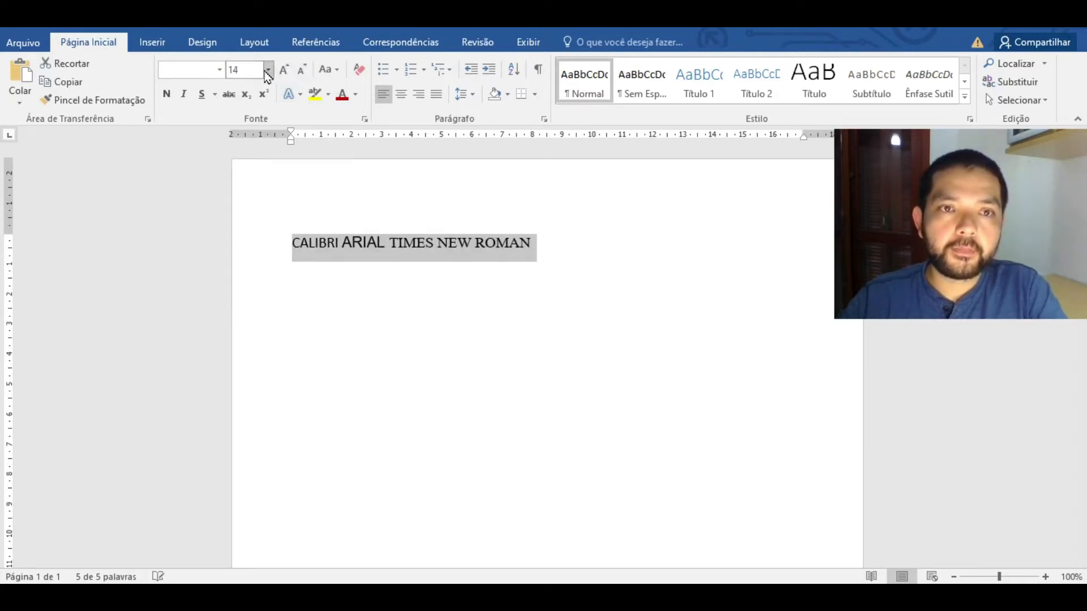
- Set the font size of the whole line to 28
{"action": "left_click", "coordinate": [267, 70]}
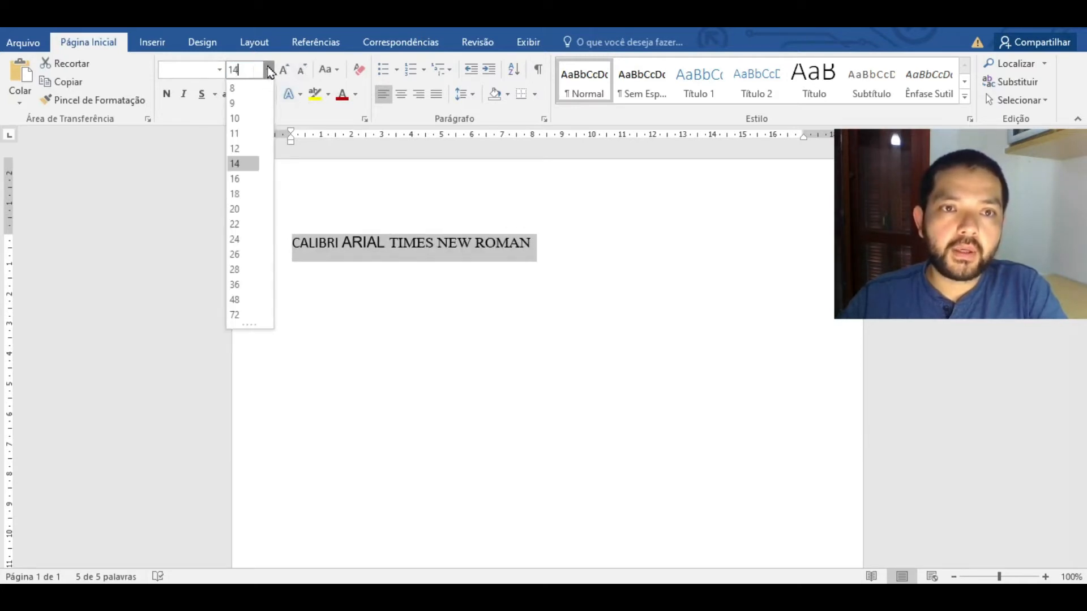
{"action": "left_click", "coordinate": [277, 72]}
{"action": "left_click", "coordinate": [268, 69]}
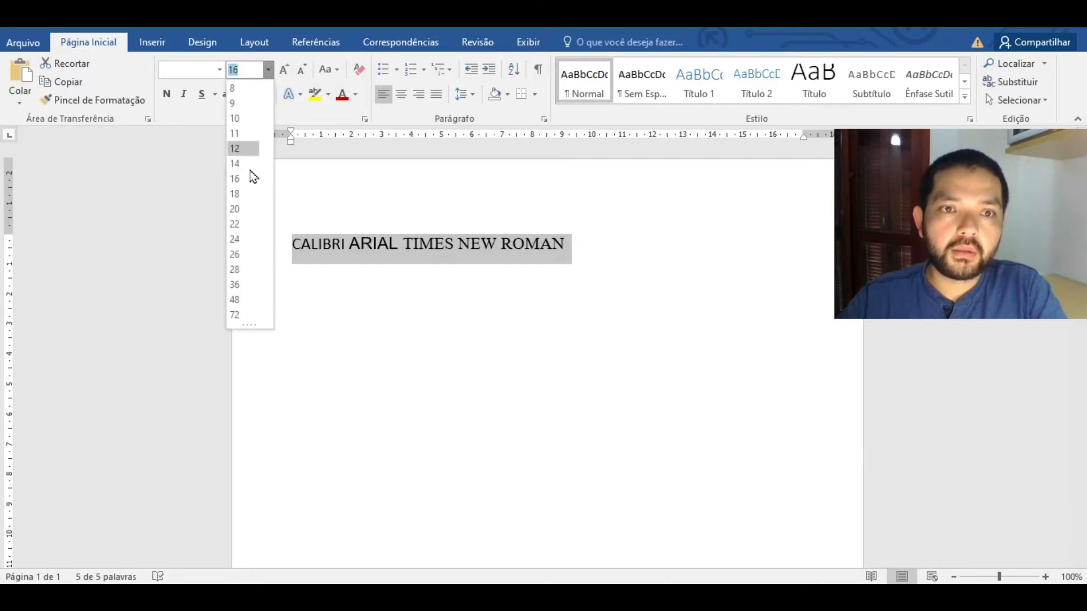
{"action": "left_click", "coordinate": [244, 274]}
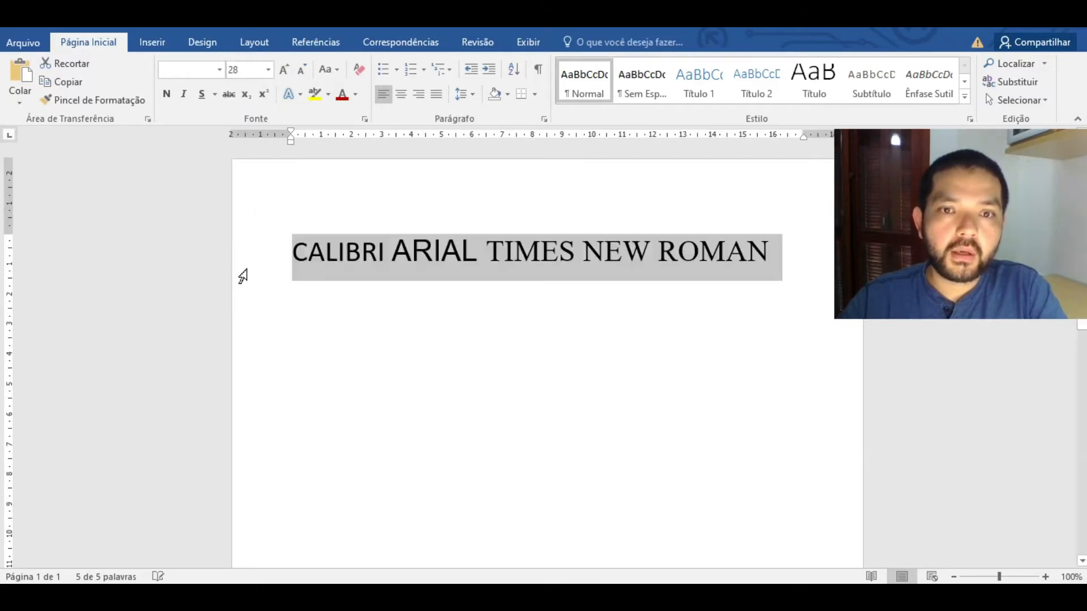
{"action": "left_click", "coordinate": [270, 73]}
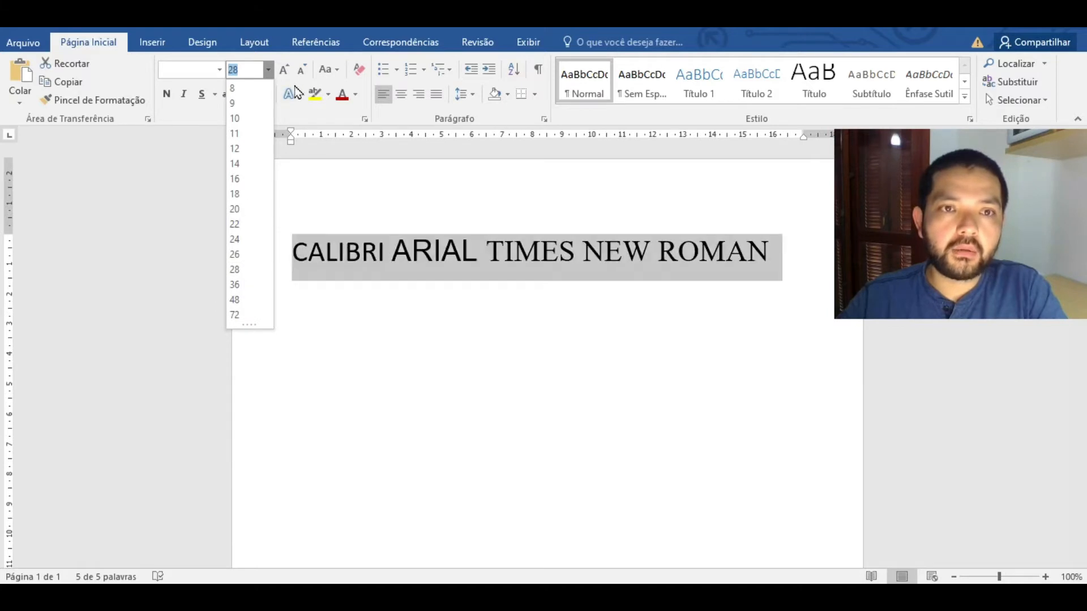
{"action": "left_click", "coordinate": [360, 354]}
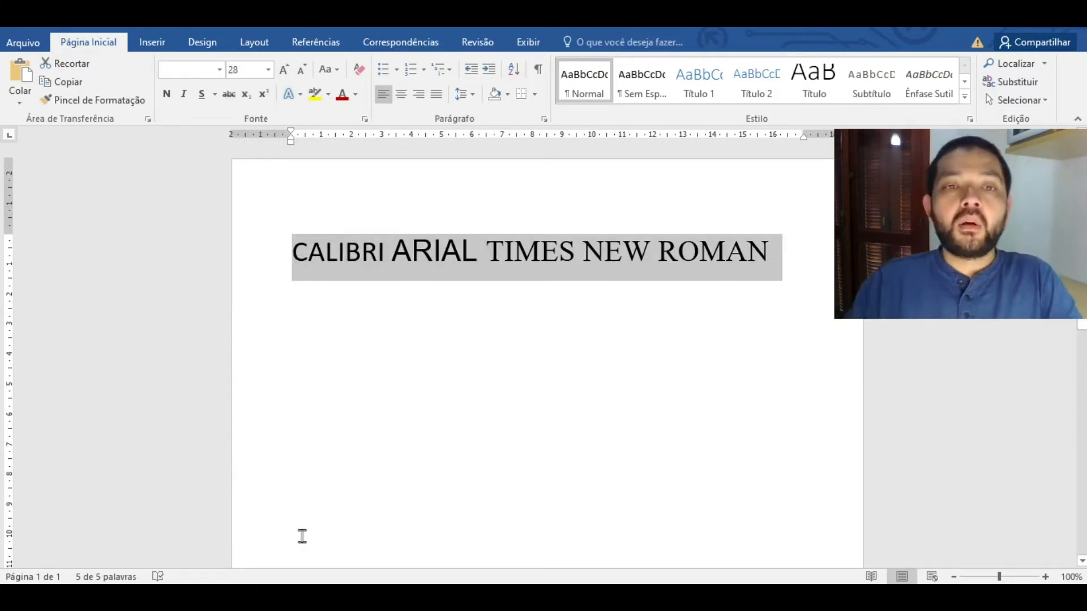
- Convert the whole line to lowercase and return it to uppercase
{"action": "left_click", "coordinate": [336, 70]}
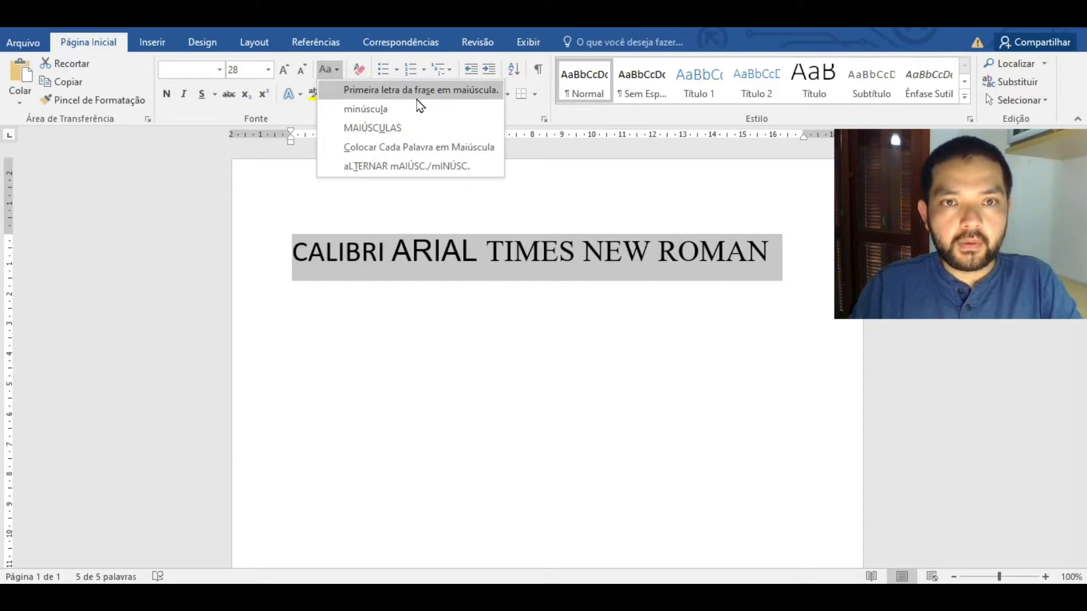
{"action": "left_click", "coordinate": [416, 107]}
{"action": "left_click", "coordinate": [341, 73]}
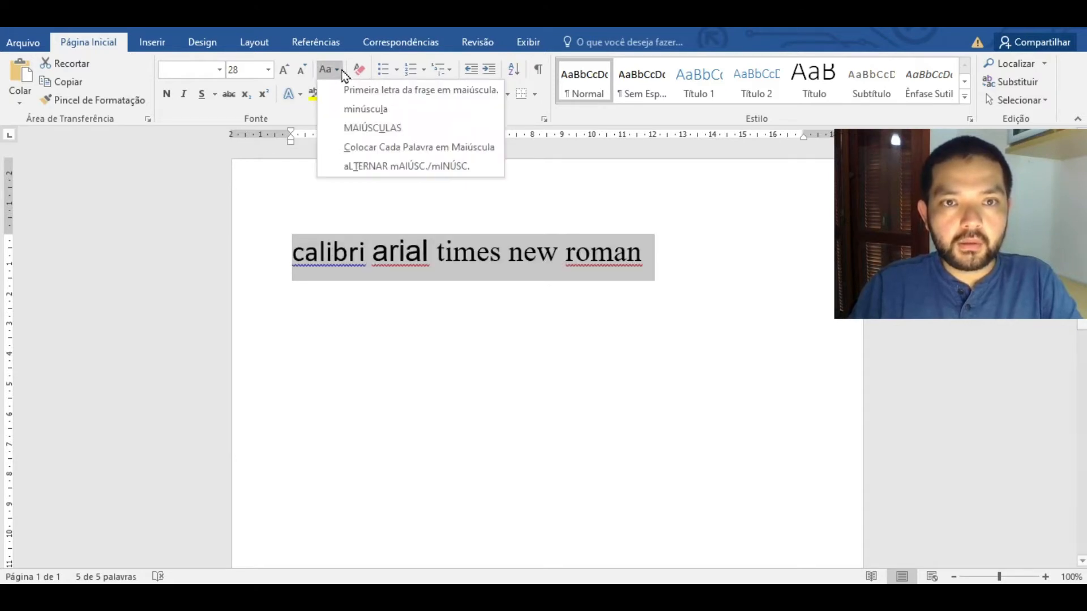
{"action": "left_click", "coordinate": [405, 129]}
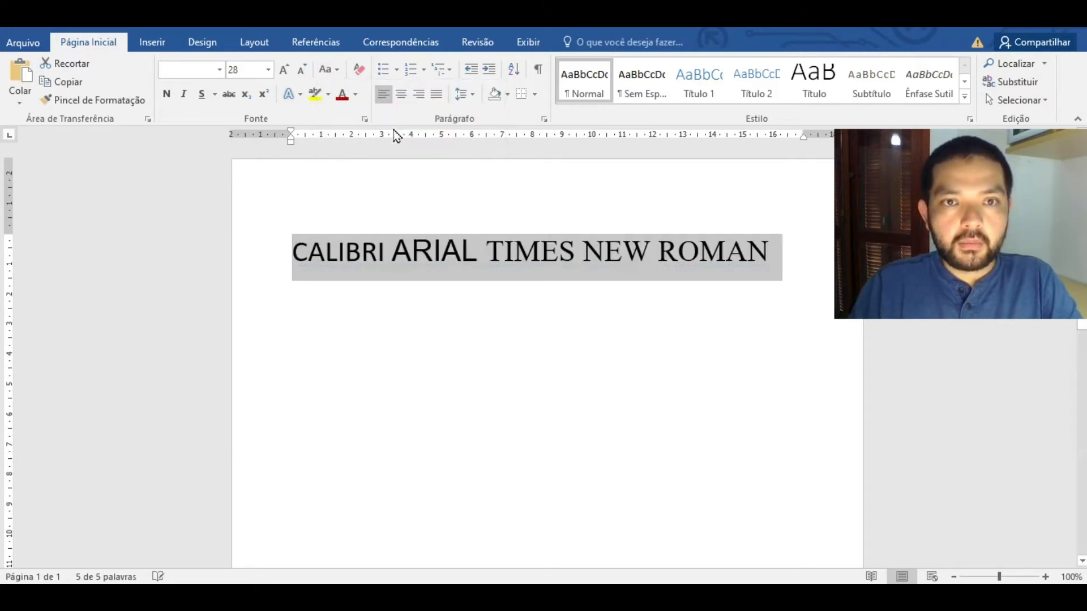
- Try the toggle-case and capitalize-each-word options on the whole line, ending with toggled case
{"action": "left_click", "coordinate": [344, 72]}
{"action": "left_click", "coordinate": [383, 165]}
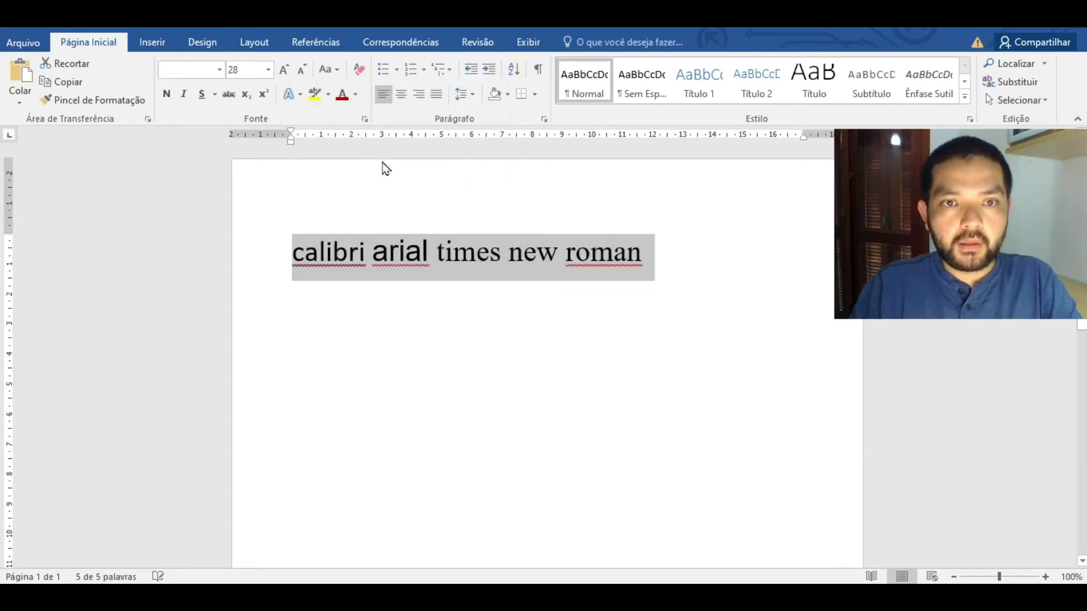
{"action": "left_click", "coordinate": [335, 73]}
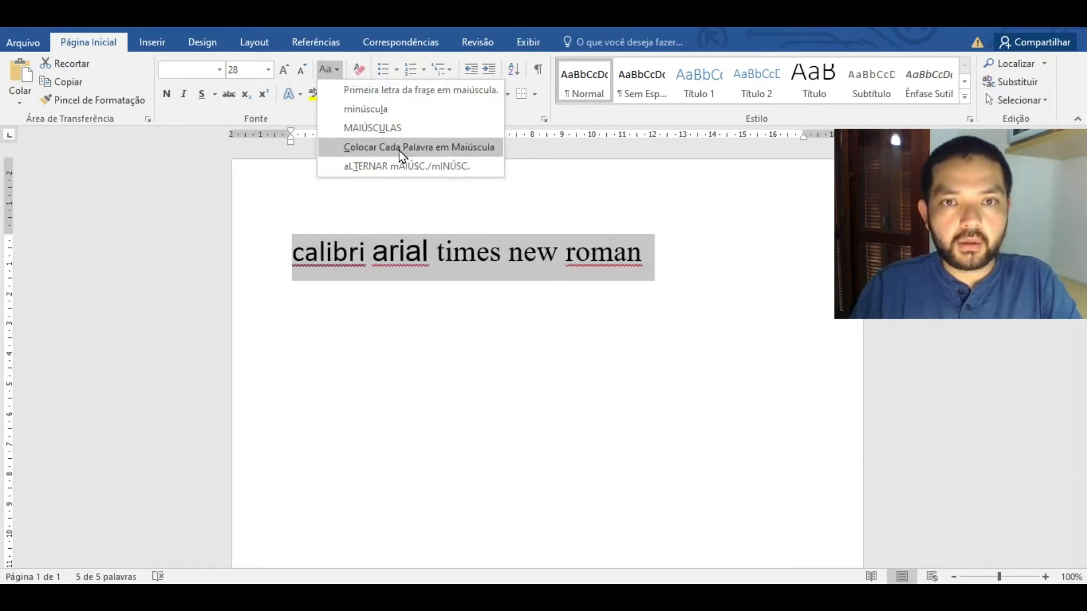
{"action": "left_click", "coordinate": [404, 148]}
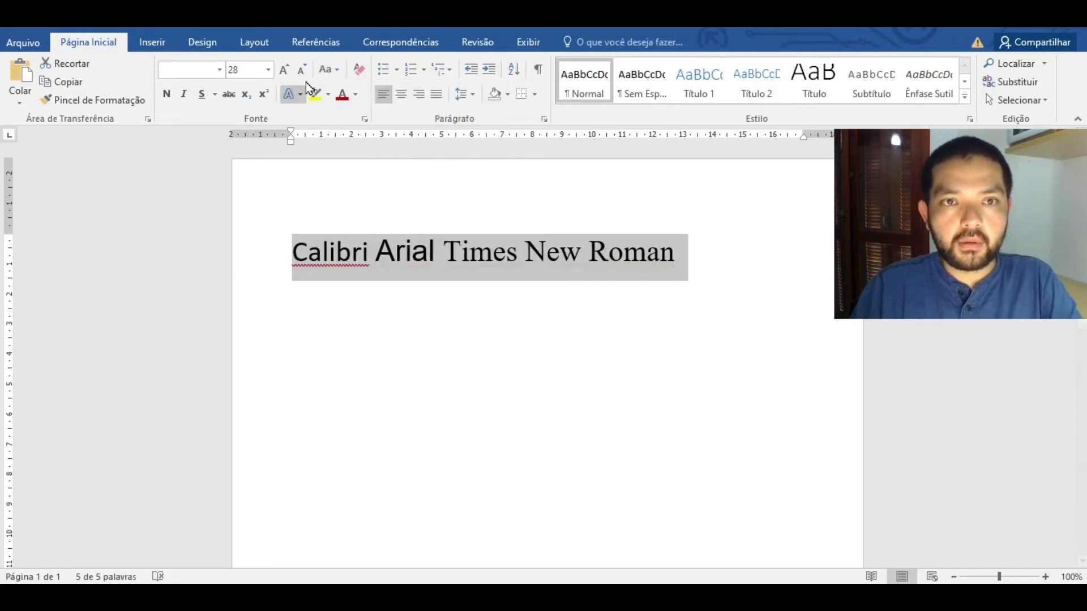
{"action": "left_click", "coordinate": [342, 70]}
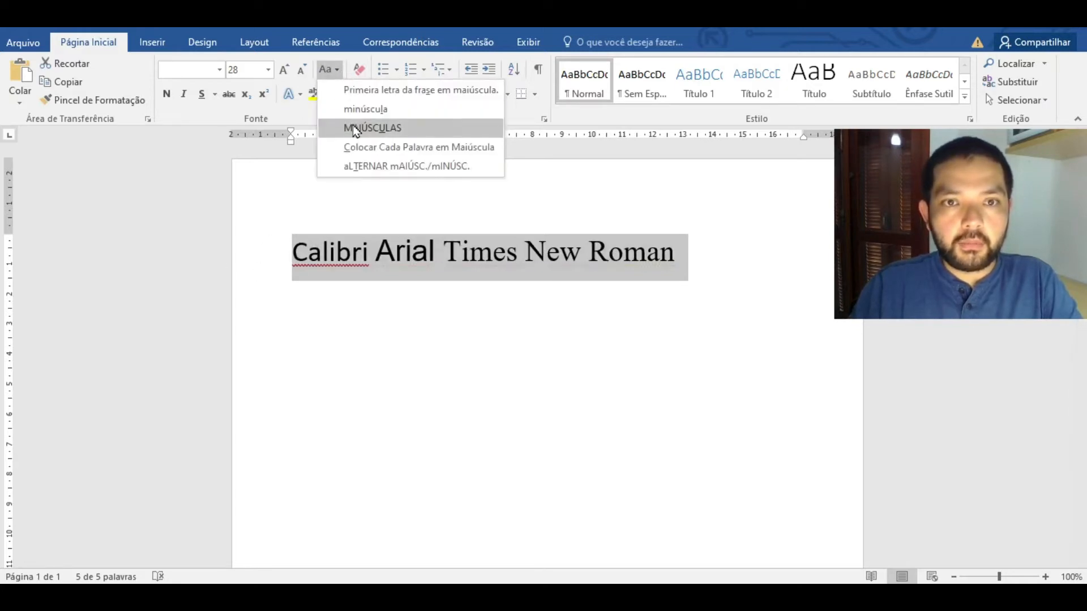
{"action": "left_click", "coordinate": [381, 169]}
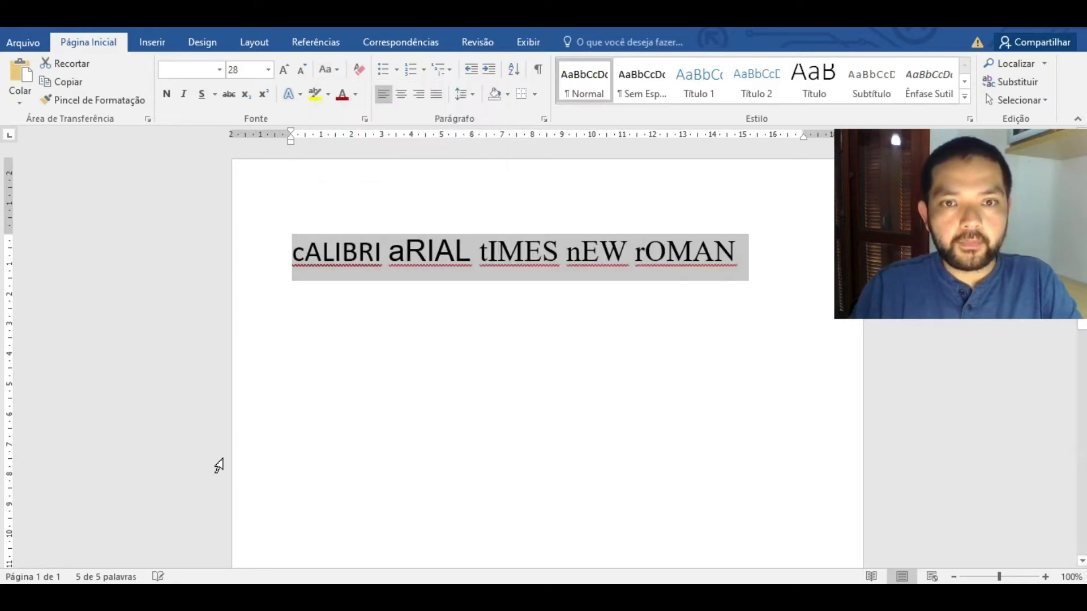
- Change the whole line to sentence case, with only its first letter capitalized
{"action": "left_click", "coordinate": [336, 70]}
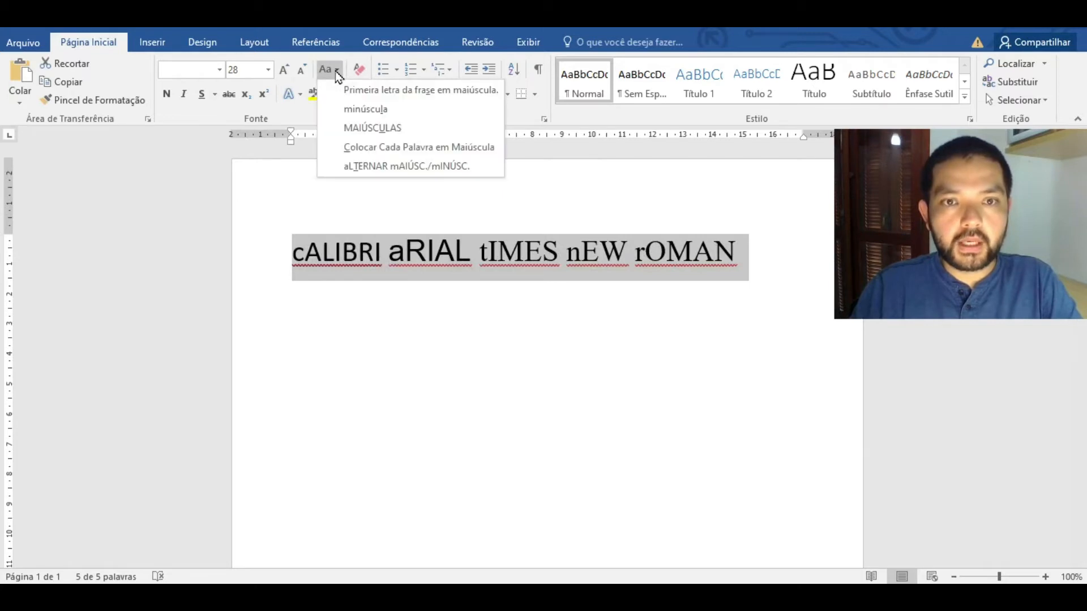
{"action": "left_click", "coordinate": [370, 93]}
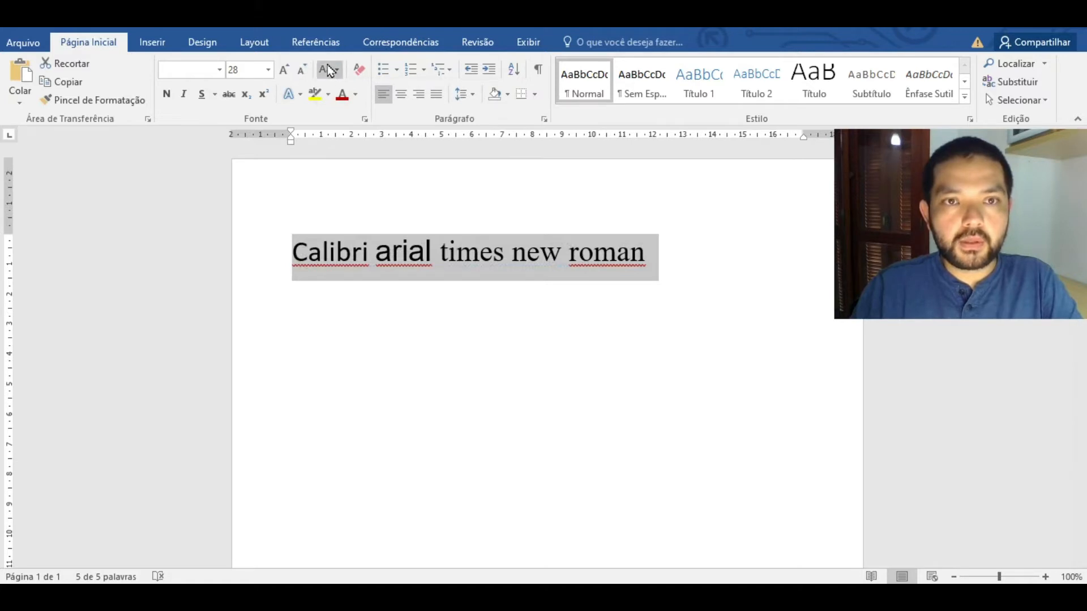
- Clear all formatting from the whole line and undo the clearing
{"action": "left_click", "coordinate": [359, 70]}
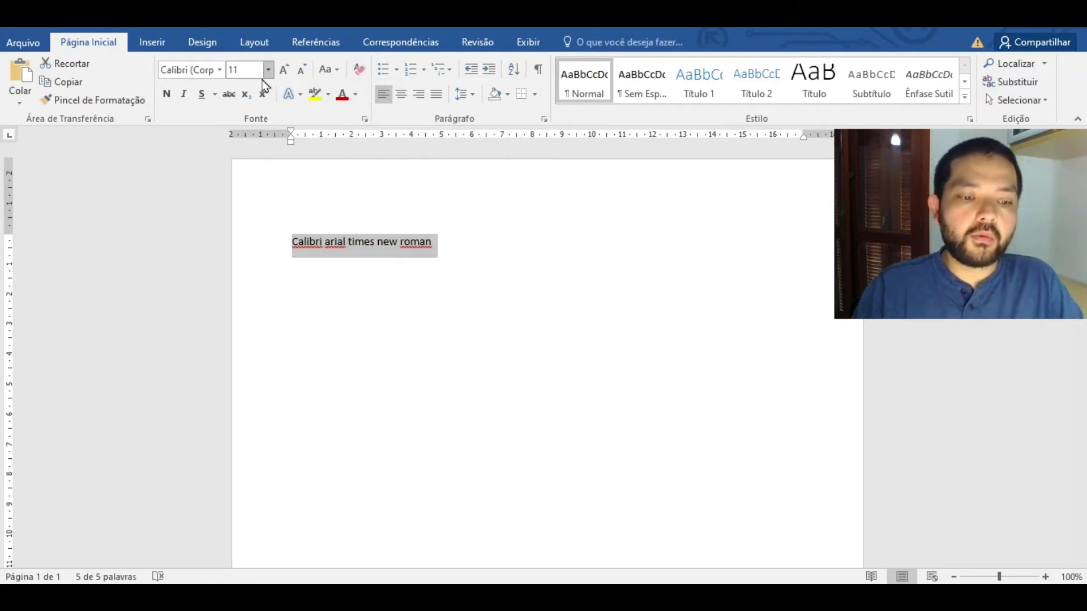
{"action": "key", "text": "ctrl+z"}
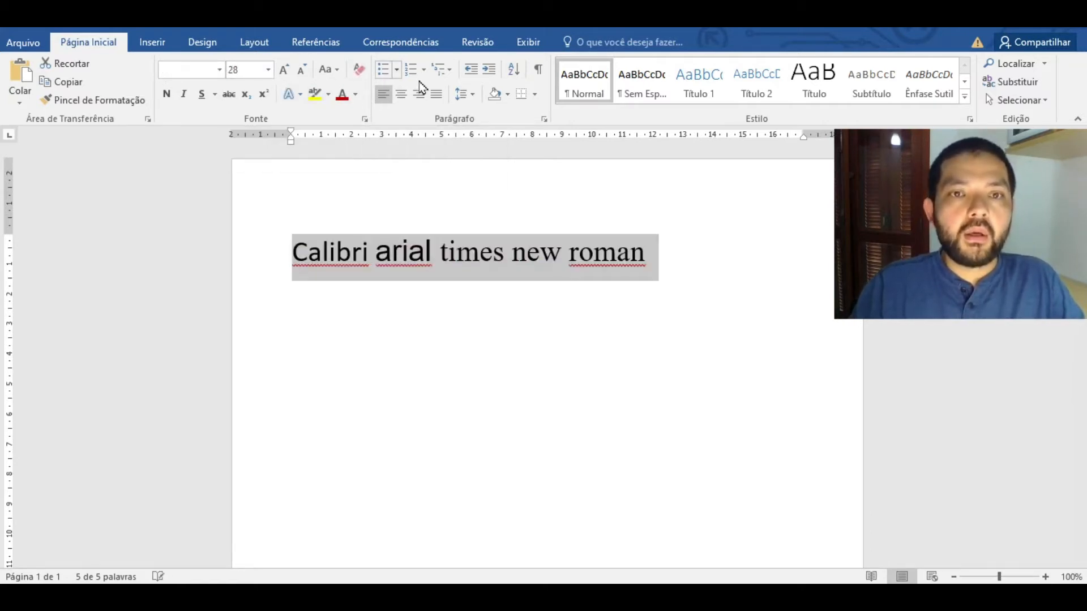
- Try bold and then italic on the whole line, removing each one again
{"action": "left_click", "coordinate": [167, 94]}
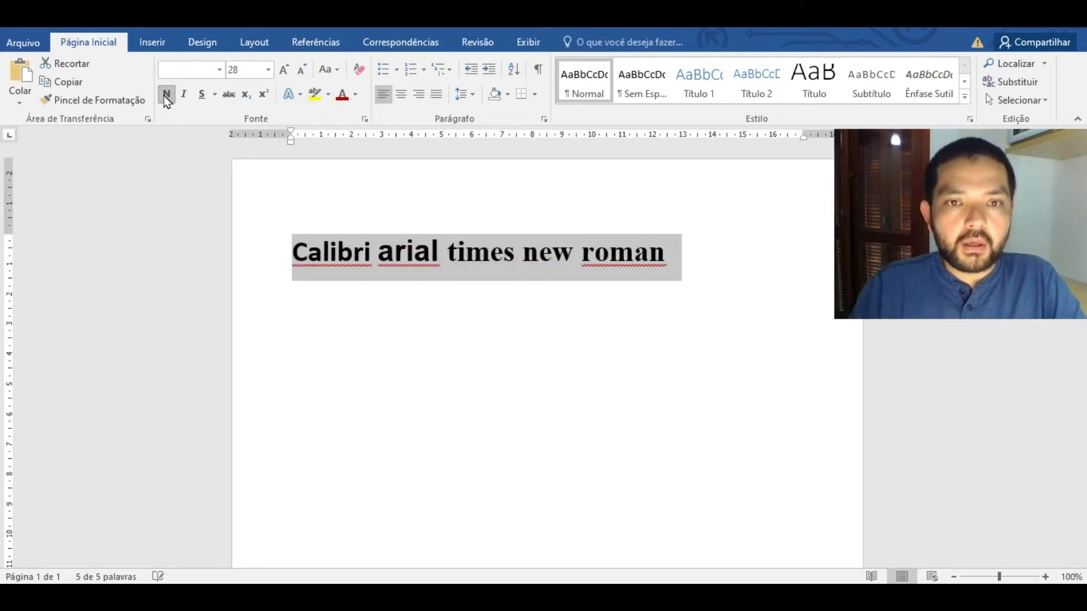
{"action": "left_click", "coordinate": [167, 96]}
{"action": "left_click", "coordinate": [186, 96]}
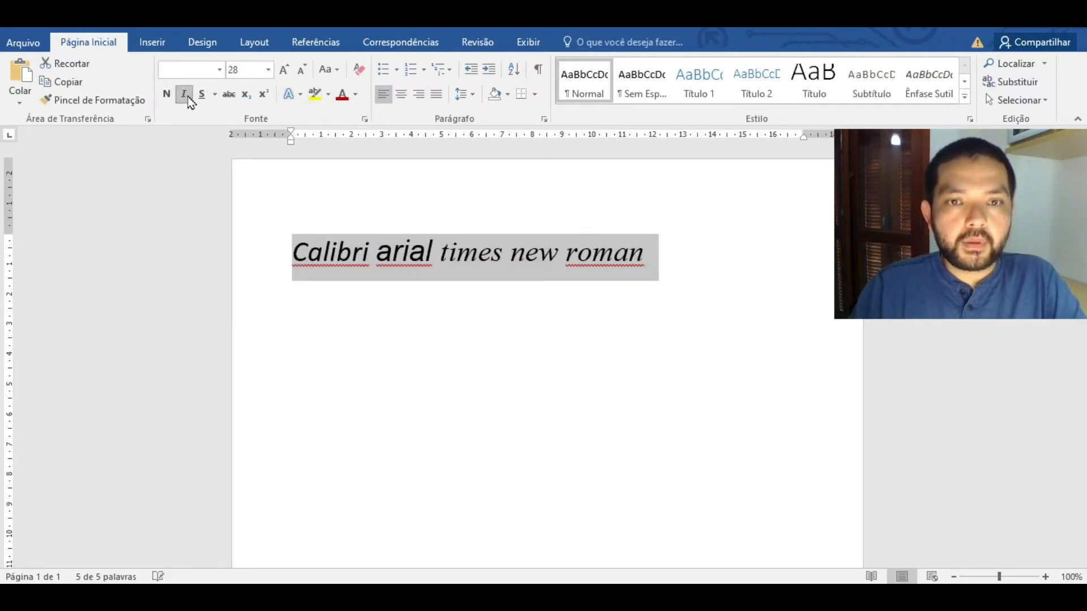
{"action": "left_click", "coordinate": [187, 97]}
- Try a thick underline and then strikethrough on the whole line, removing each one again
{"action": "left_click", "coordinate": [200, 98]}
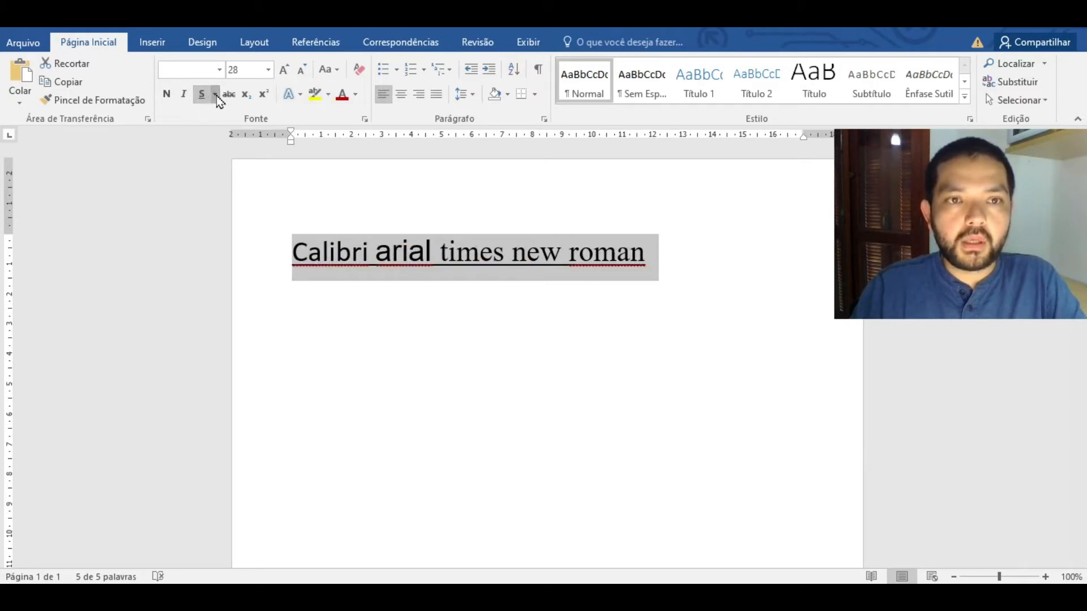
{"action": "left_click", "coordinate": [216, 97]}
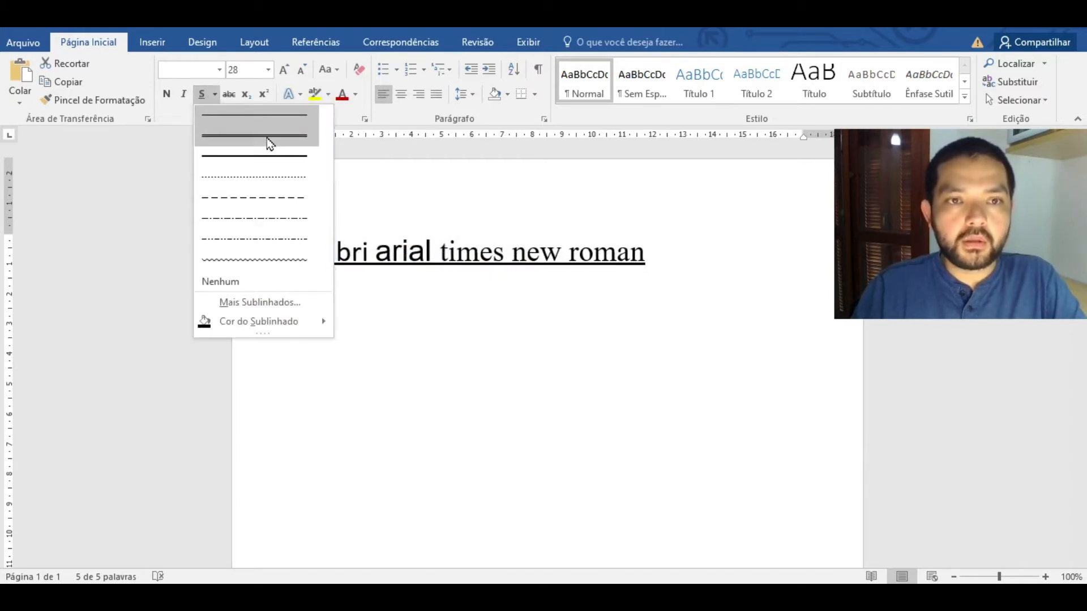
{"action": "left_click", "coordinate": [265, 153]}
{"action": "left_click", "coordinate": [201, 98]}
{"action": "left_click", "coordinate": [228, 95]}
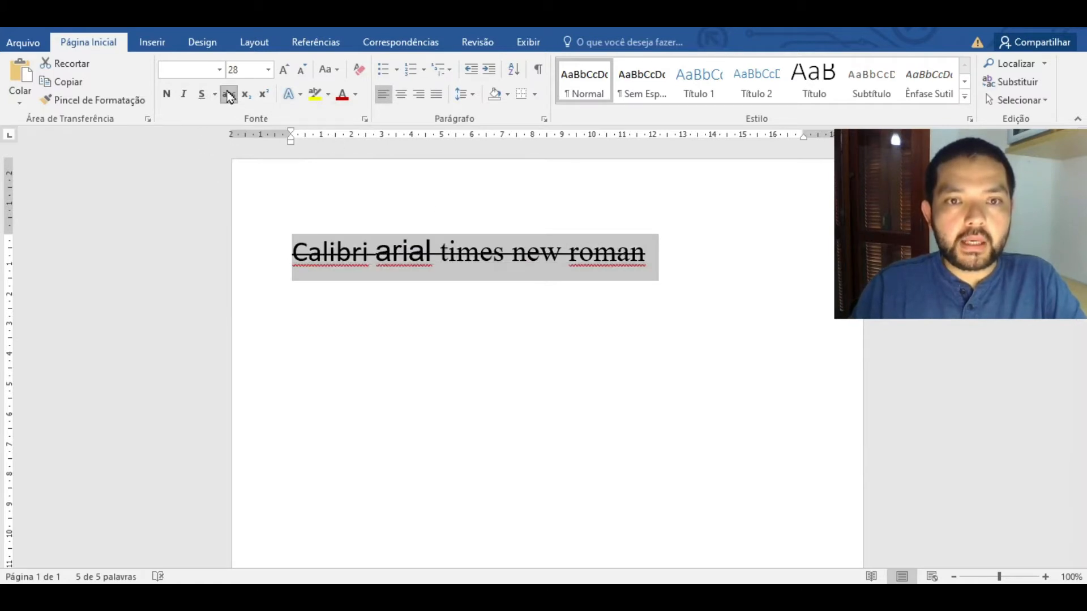
{"action": "left_click", "coordinate": [229, 95]}
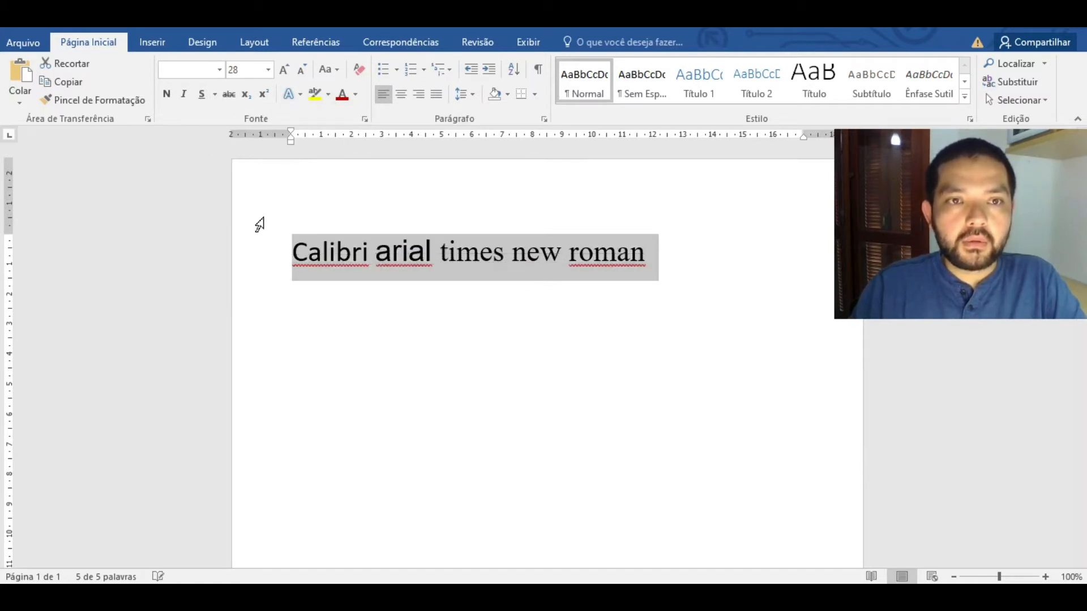
- Try subscript and then superscript on the whole line, removing each one again
{"action": "left_click", "coordinate": [245, 95]}
{"action": "left_click", "coordinate": [242, 99]}
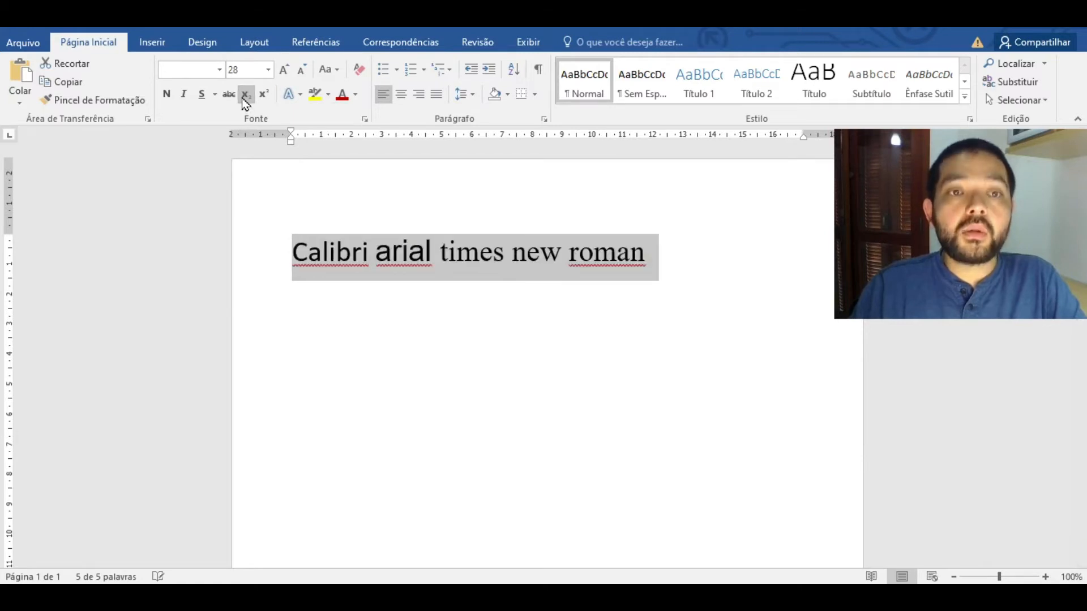
{"action": "left_click", "coordinate": [246, 100]}
{"action": "left_click", "coordinate": [247, 101]}
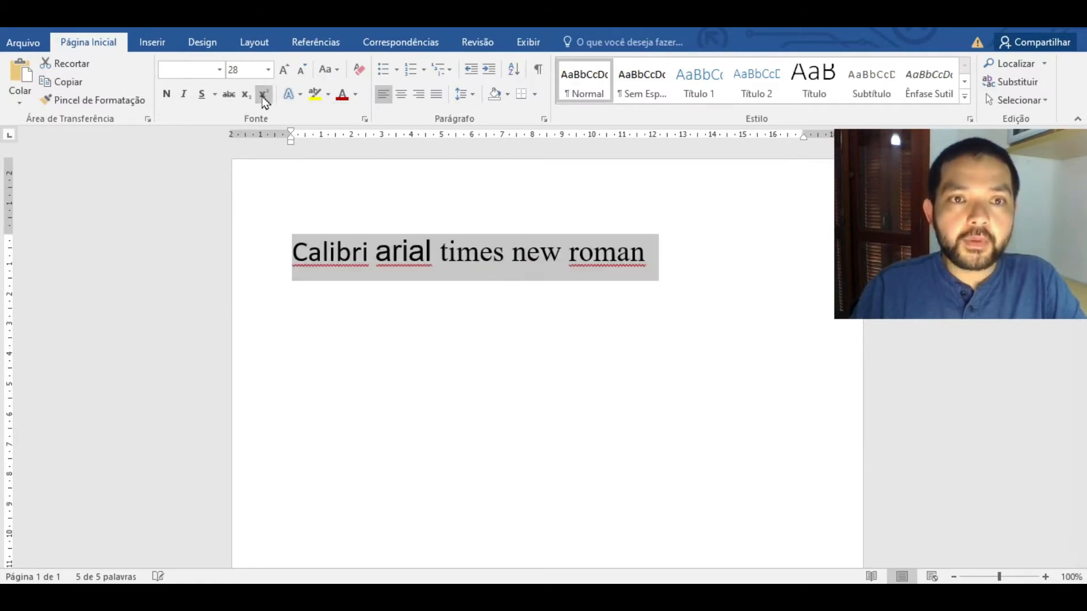
{"action": "left_click", "coordinate": [264, 97]}
{"action": "left_click", "coordinate": [264, 96]}
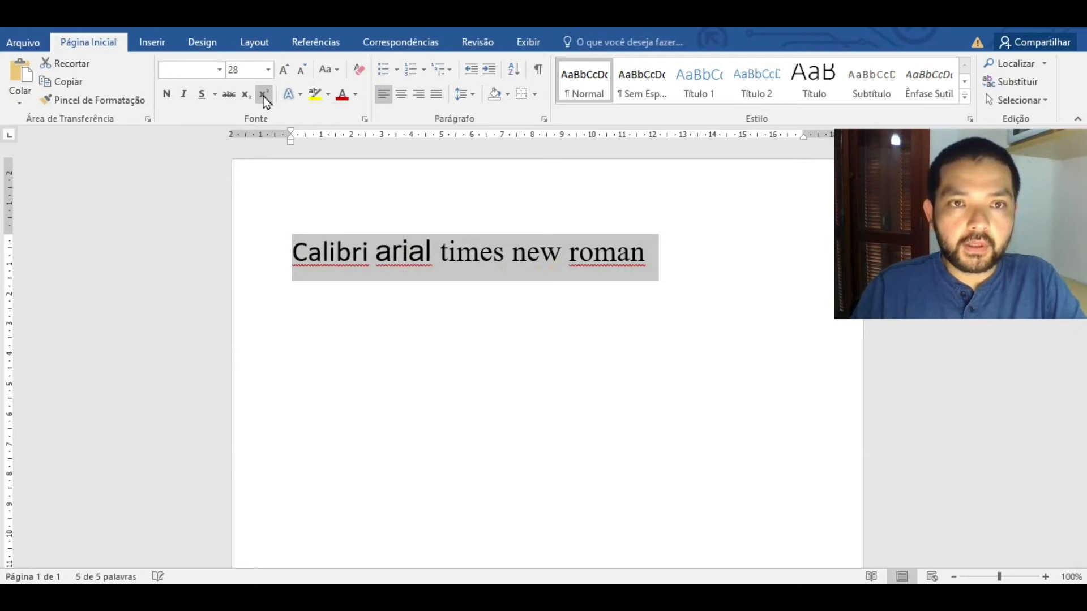
- Look through the text effects with their shadow presets and the available highlight colors
{"action": "left_click", "coordinate": [286, 97]}
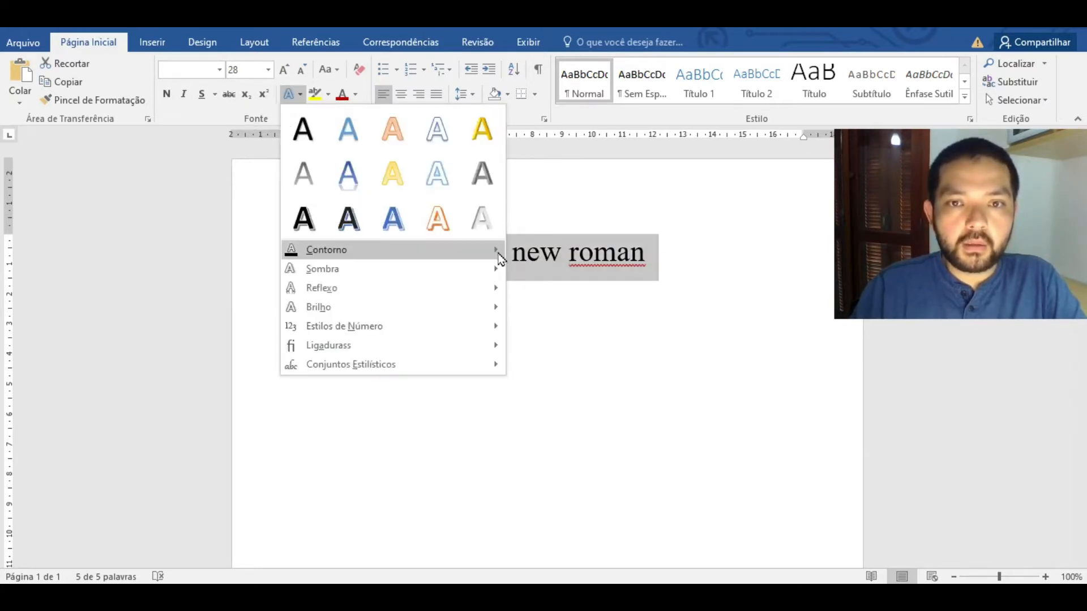
{"action": "mouse_move", "coordinate": [499, 255]}
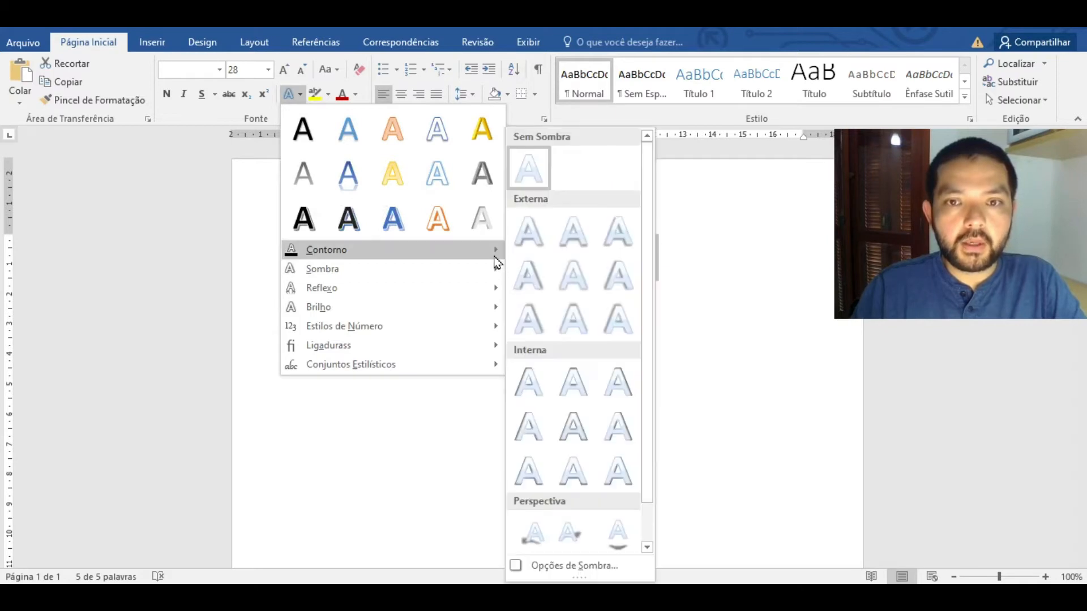
{"action": "left_click", "coordinate": [172, 281]}
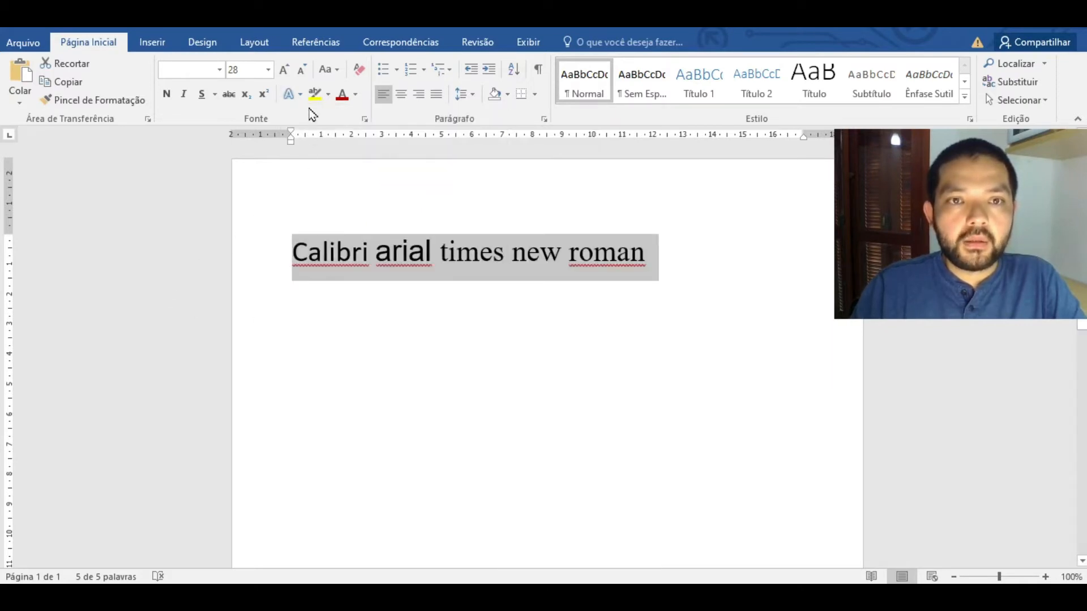
{"action": "left_click", "coordinate": [328, 96]}
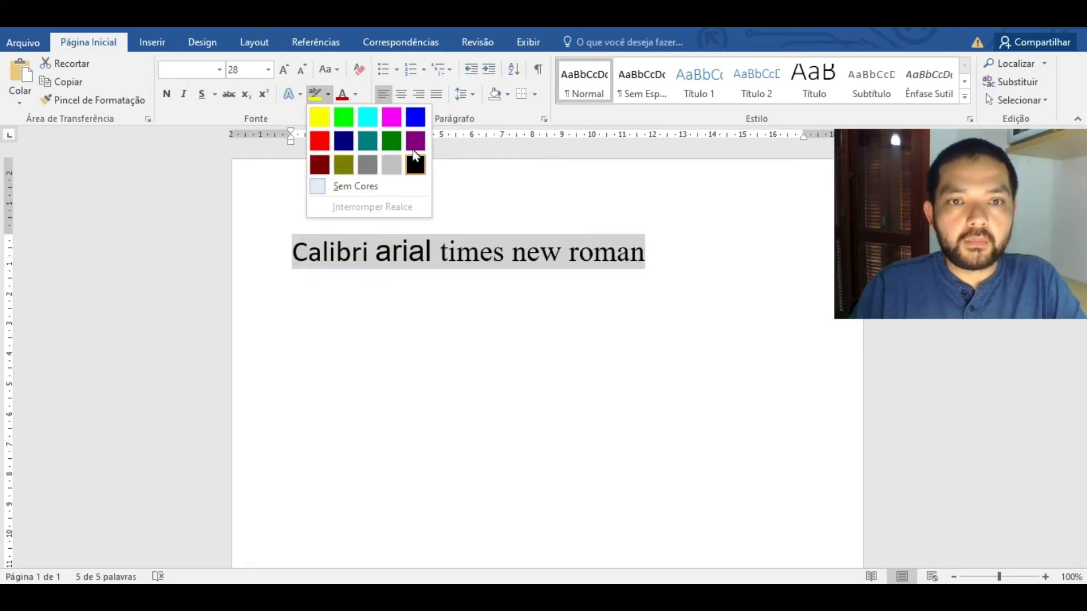
{"action": "left_click", "coordinate": [218, 123]}
- Set the font color of the whole line to Automático
{"action": "left_click", "coordinate": [355, 95]}
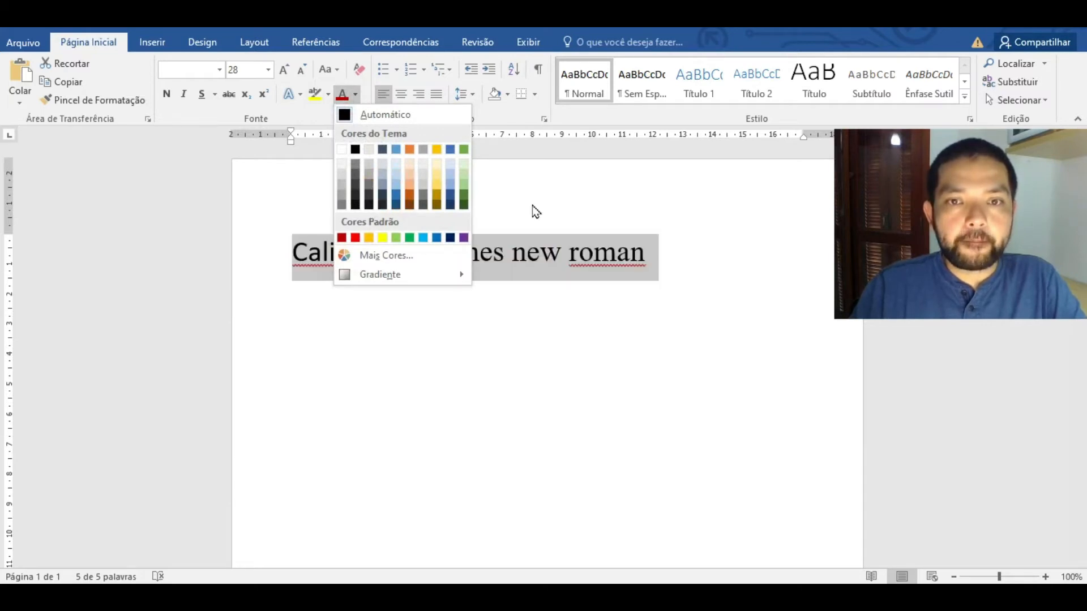
{"action": "left_click", "coordinate": [388, 113]}
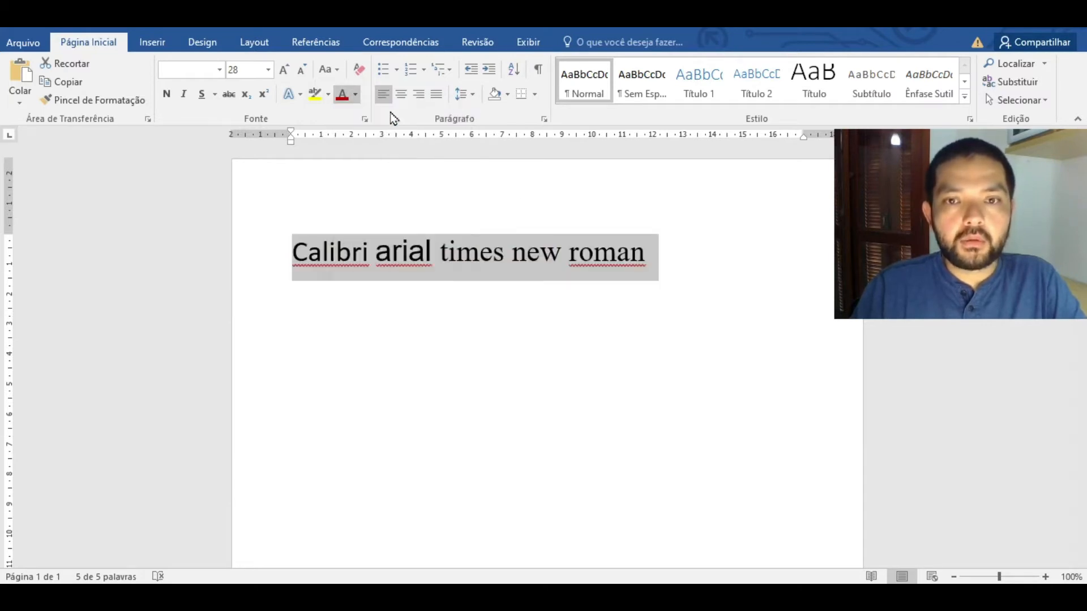
- Paste the paragraph starting "Esse resumo deve estar em tópicos" after the font sample line and separate it with three line breaks
{"action": "left_click", "coordinate": [526, 255]}
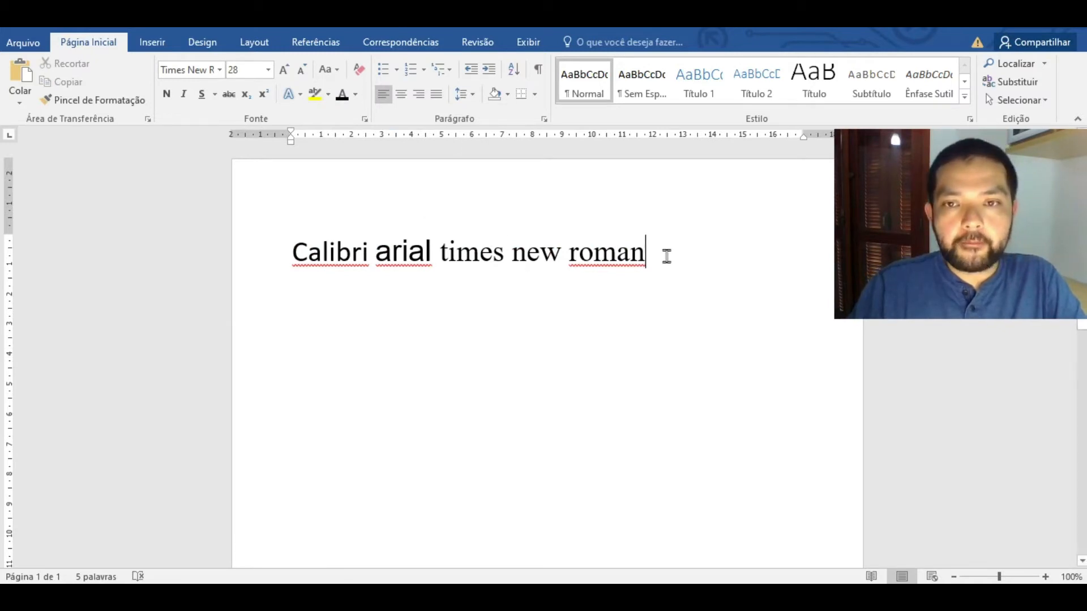
{"action": "key", "text": "Return"}
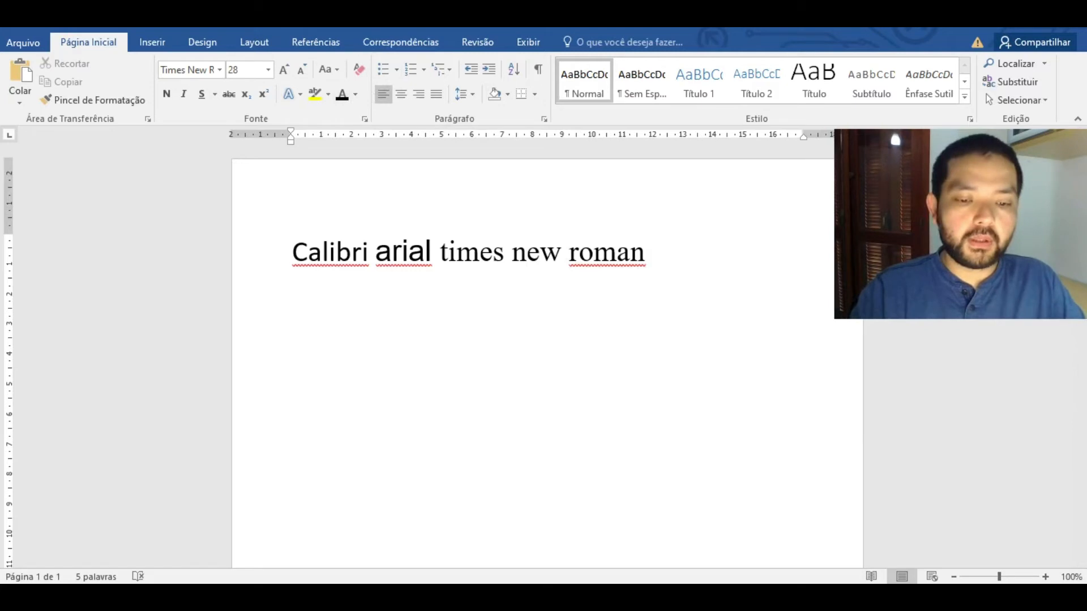
{"action": "type", "text": "Esse resumo deve estar em tópicos, com os conhecimentos e as principais realizações, sempre relacionados ao posicionamento desejado pelo profissional. \"Deve-se evitar mencionar competências comportamentais, como ser ‘comunicativo’ ou ser ‘entusiasta’, entre outras, porque isso não demonstra como você poderá contribuir com os resultados da empresa em que passará a atuar.\""}
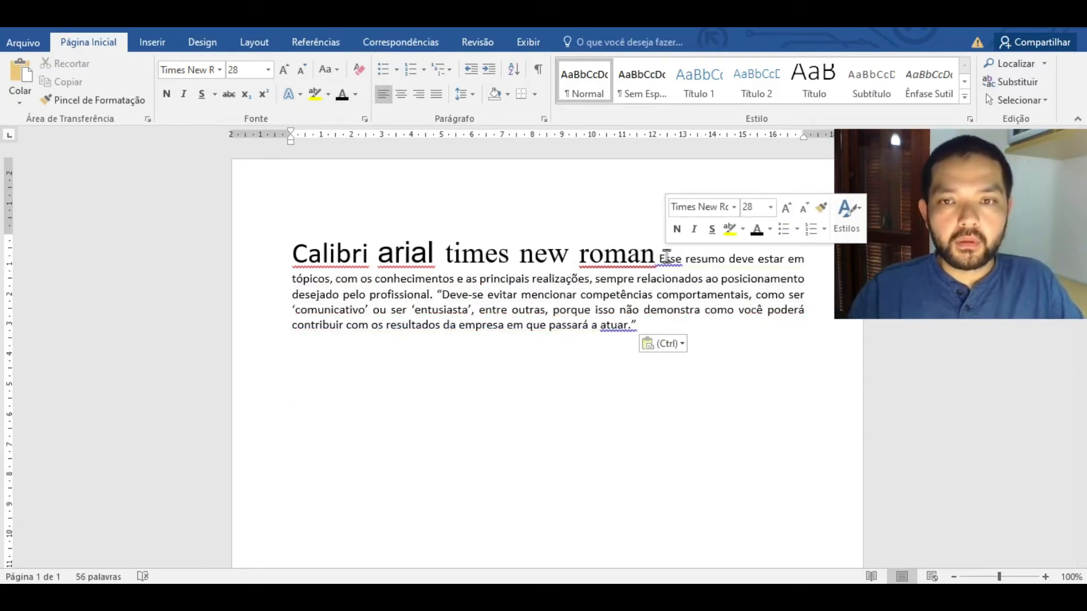
{"action": "left_click", "coordinate": [660, 258]}
{"action": "key", "text": "Return"}
{"action": "key", "text": "Return"}
{"action": "key", "text": "Return"}
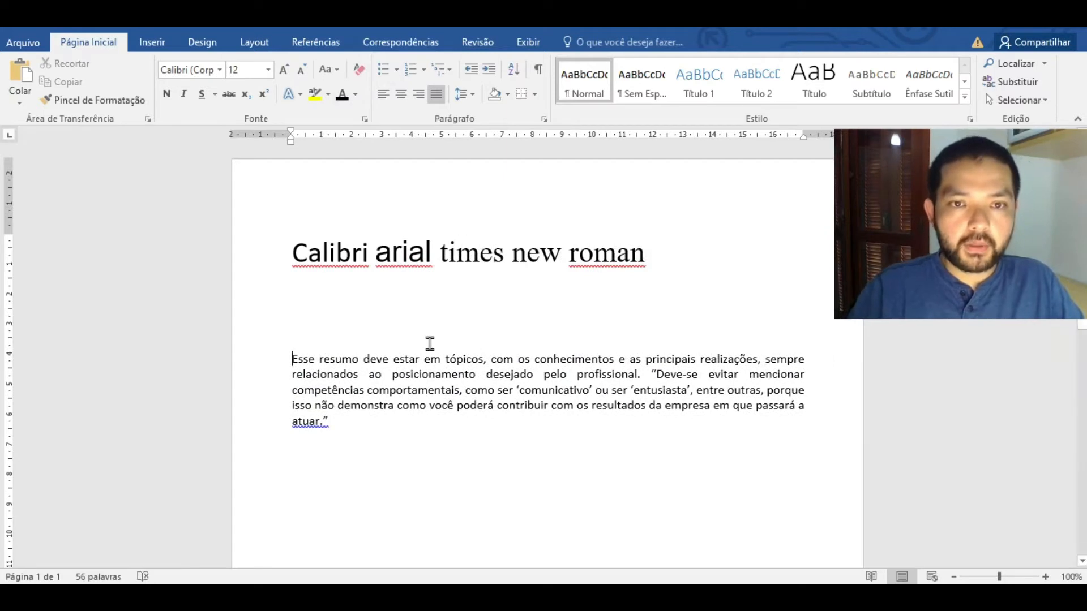
- Try left, centered and right alignment on the "Esse resumo" paragraph and return it to justified
{"action": "left_click_drag", "start_coordinate": [364, 425], "coordinate": [235, 362]}
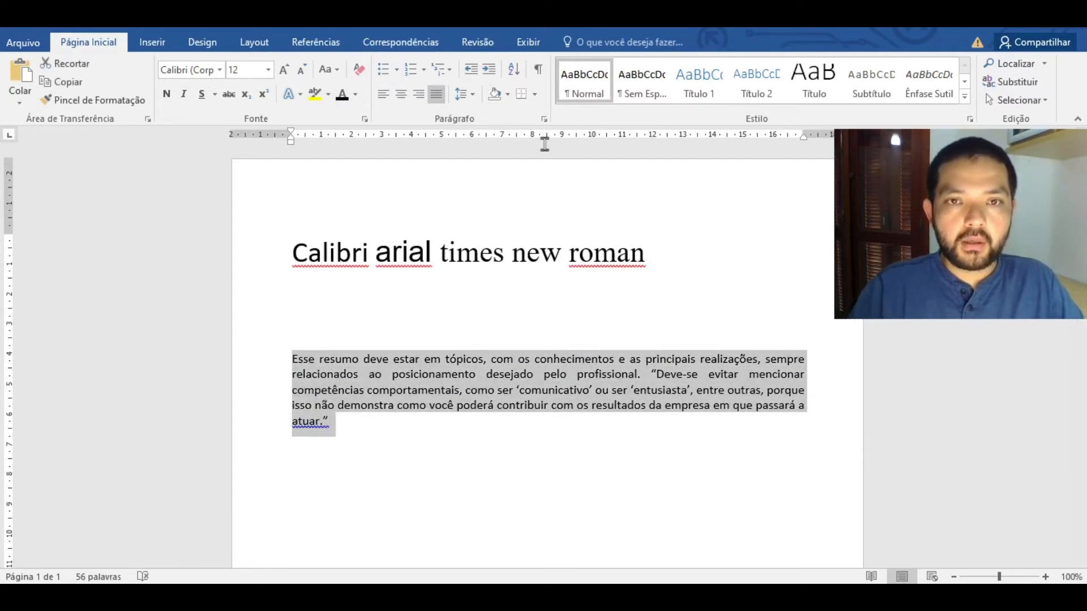
{"action": "left_click", "coordinate": [384, 94]}
{"action": "left_click", "coordinate": [532, 435]}
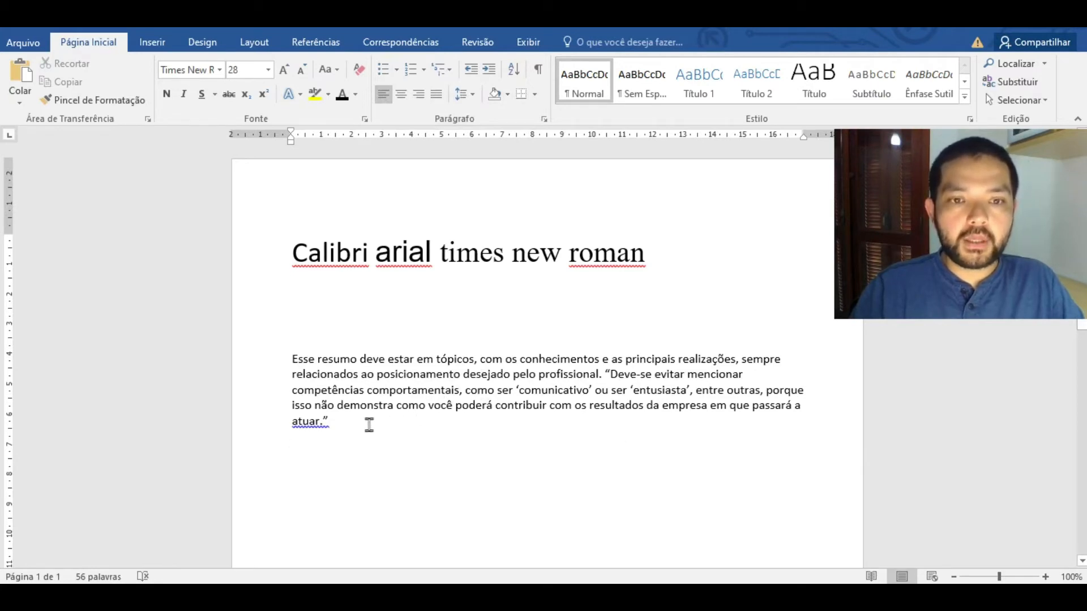
{"action": "left_click_drag", "start_coordinate": [366, 425], "coordinate": [284, 356]}
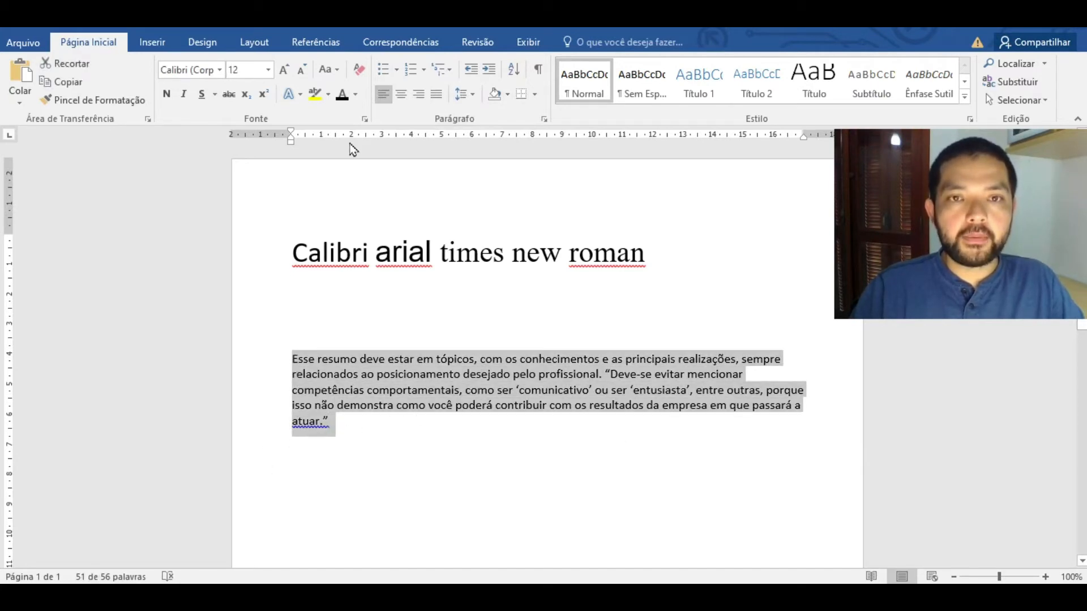
{"action": "left_click", "coordinate": [404, 94]}
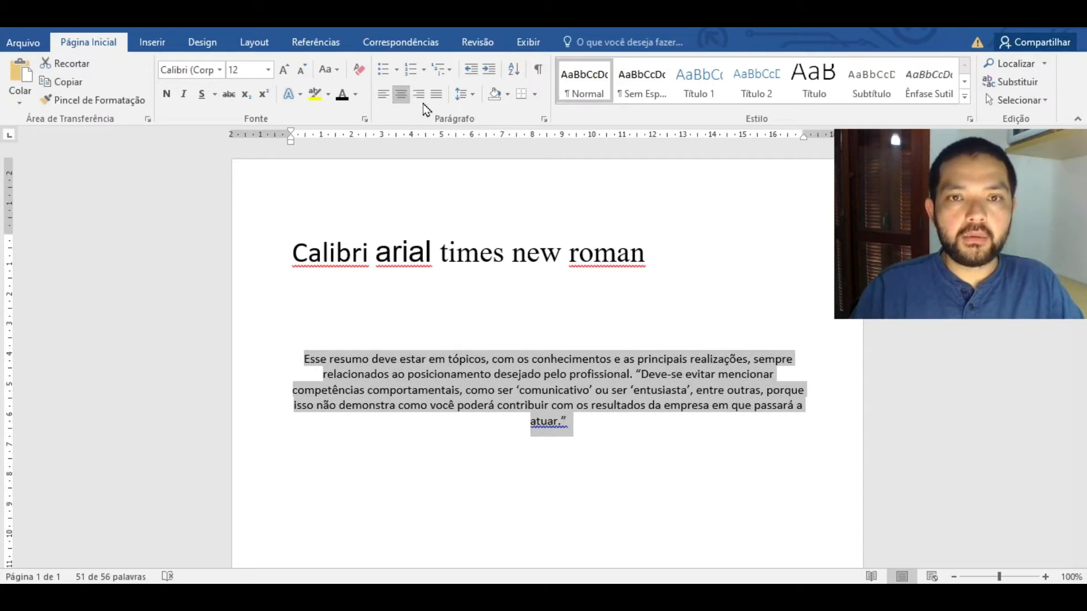
{"action": "left_click", "coordinate": [421, 96]}
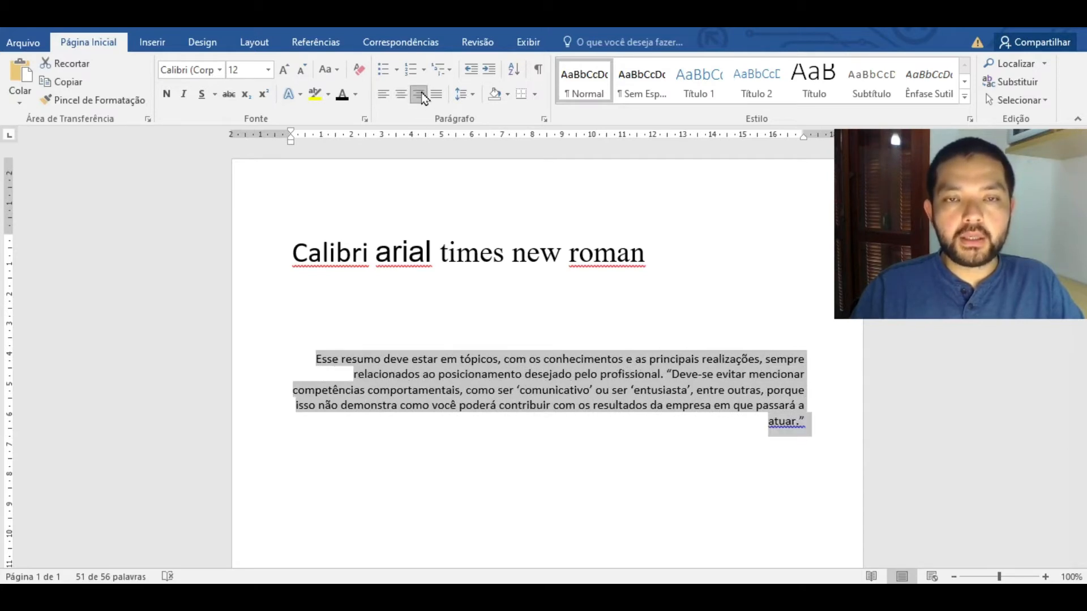
{"action": "left_click", "coordinate": [436, 95]}
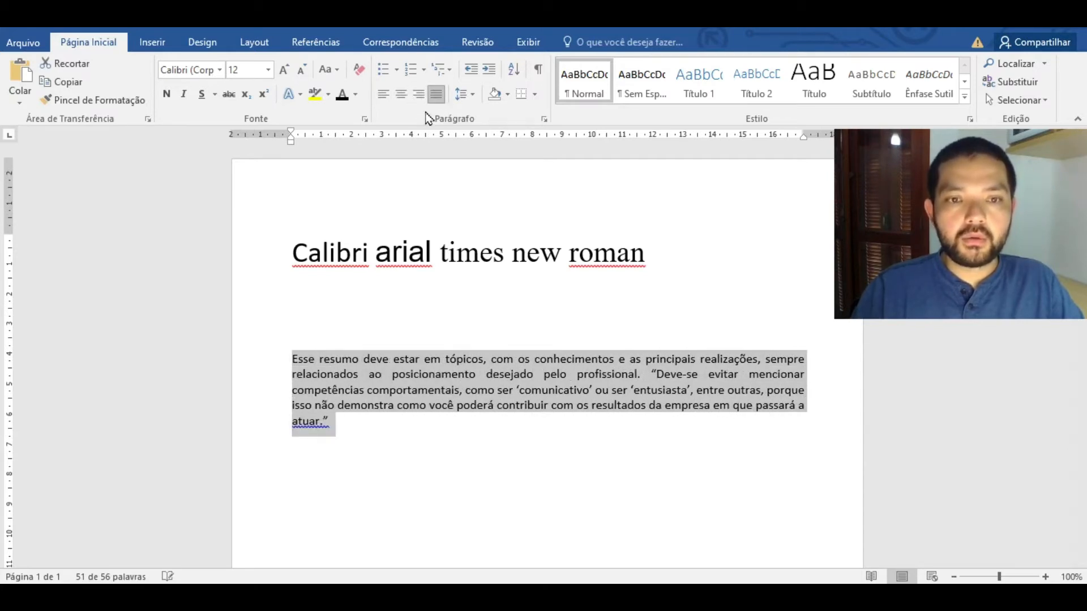
- Indent the first line of the paragraph, and try left alignment on it before justifying it again
{"action": "left_click", "coordinate": [331, 360]}
{"action": "left_click", "coordinate": [300, 360]}
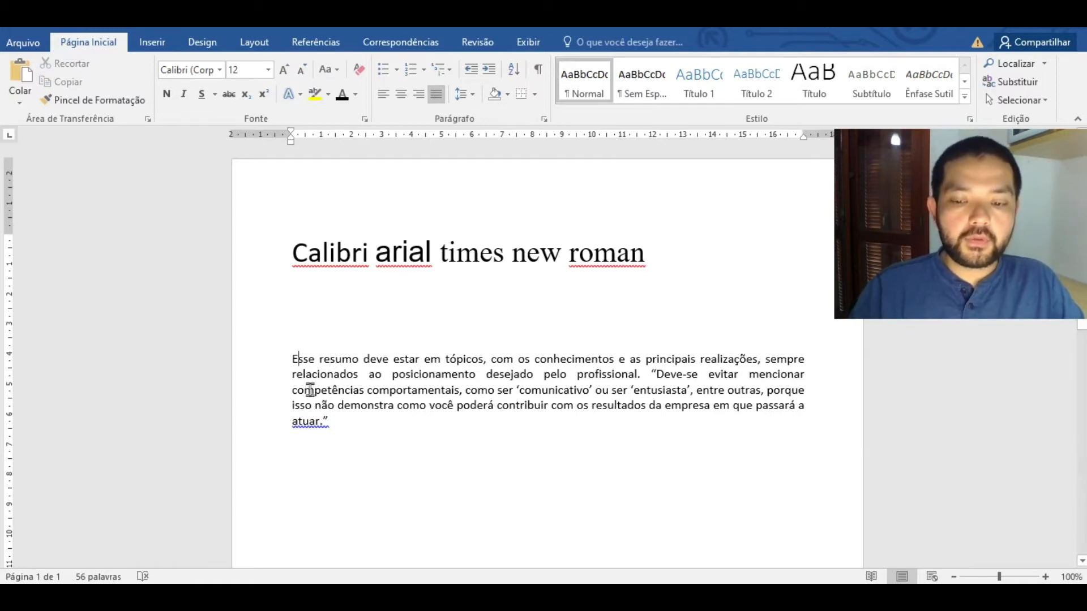
{"action": "key", "text": "Home"}
{"action": "key", "text": "Tab"}
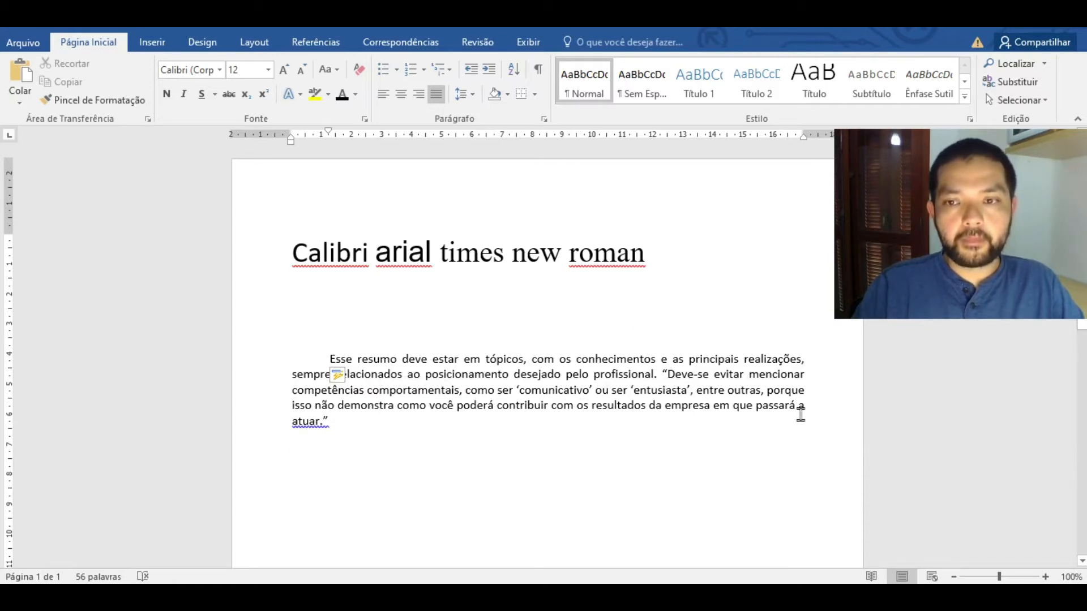
{"action": "left_click", "coordinate": [384, 94]}
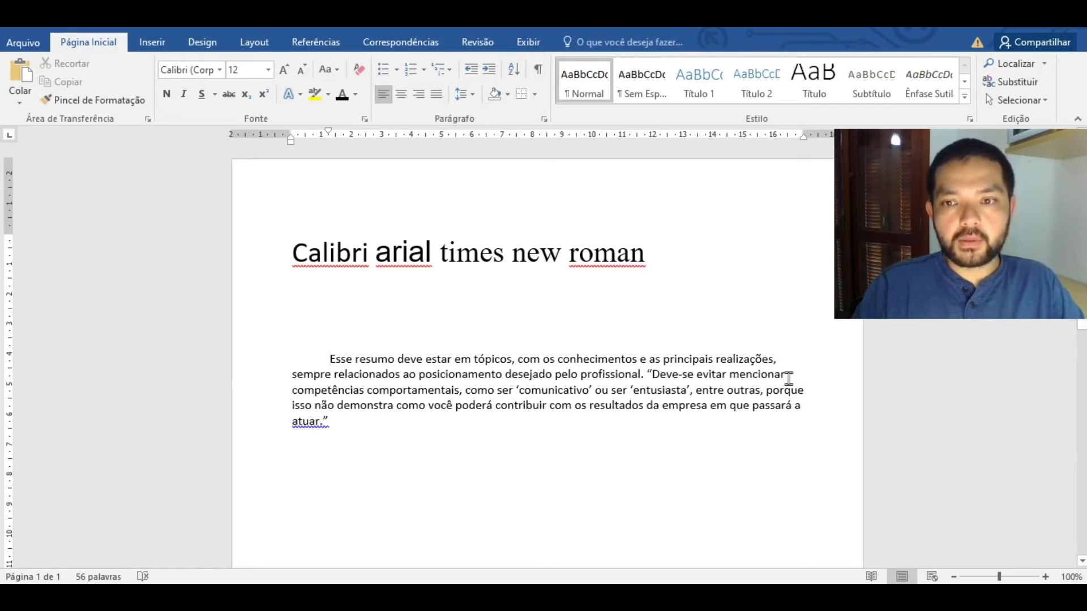
{"action": "left_click", "coordinate": [436, 94]}
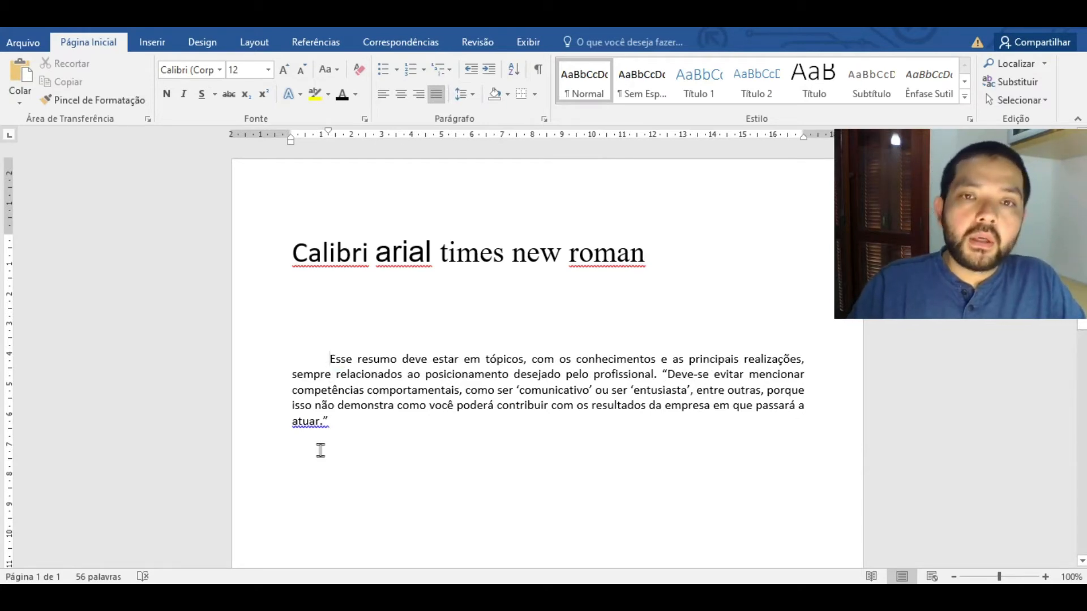
- Try line spacings of 1,15, 1,5 and 2,0 on the whole paragraph and return it to 1,0
{"action": "left_click_drag", "start_coordinate": [352, 427], "coordinate": [328, 359]}
{"action": "key", "text": "ctrl+c"}
{"action": "left_click", "coordinate": [470, 93]}
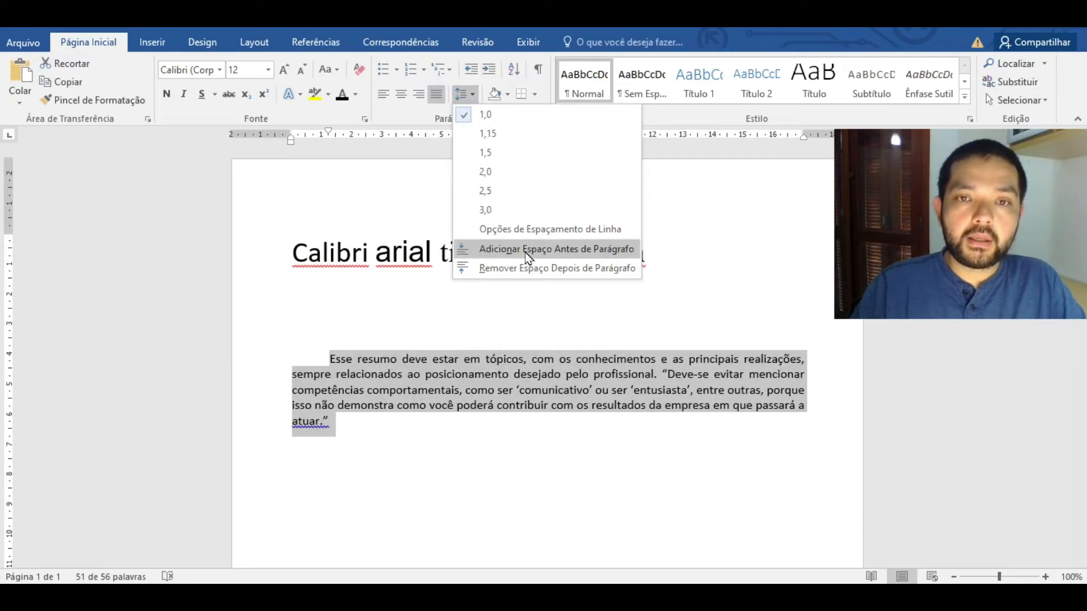
{"action": "left_click", "coordinate": [510, 134]}
{"action": "left_click", "coordinate": [473, 94]}
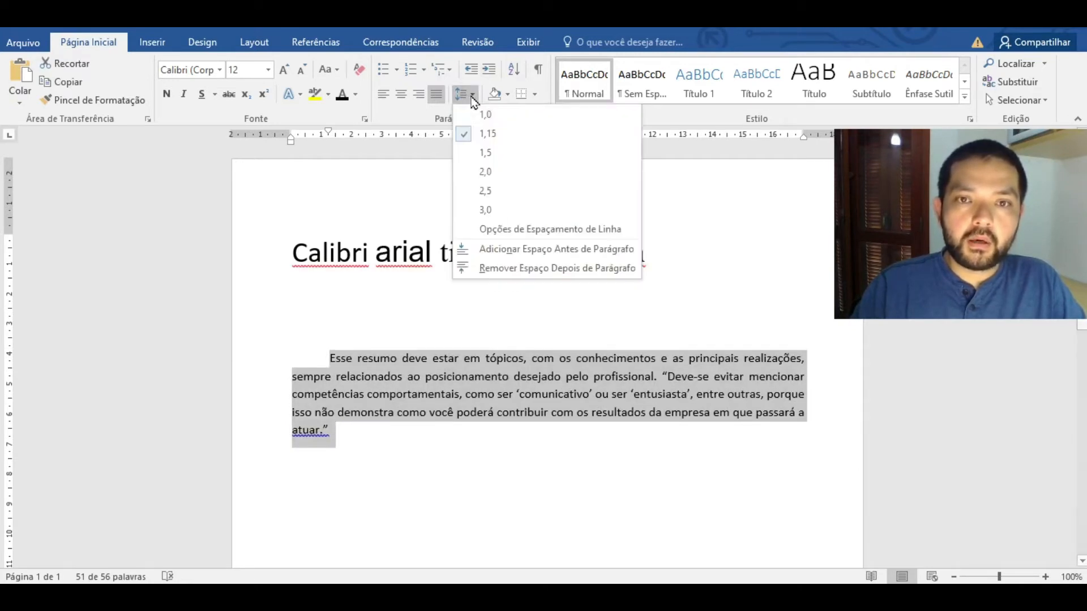
{"action": "left_click", "coordinate": [510, 150]}
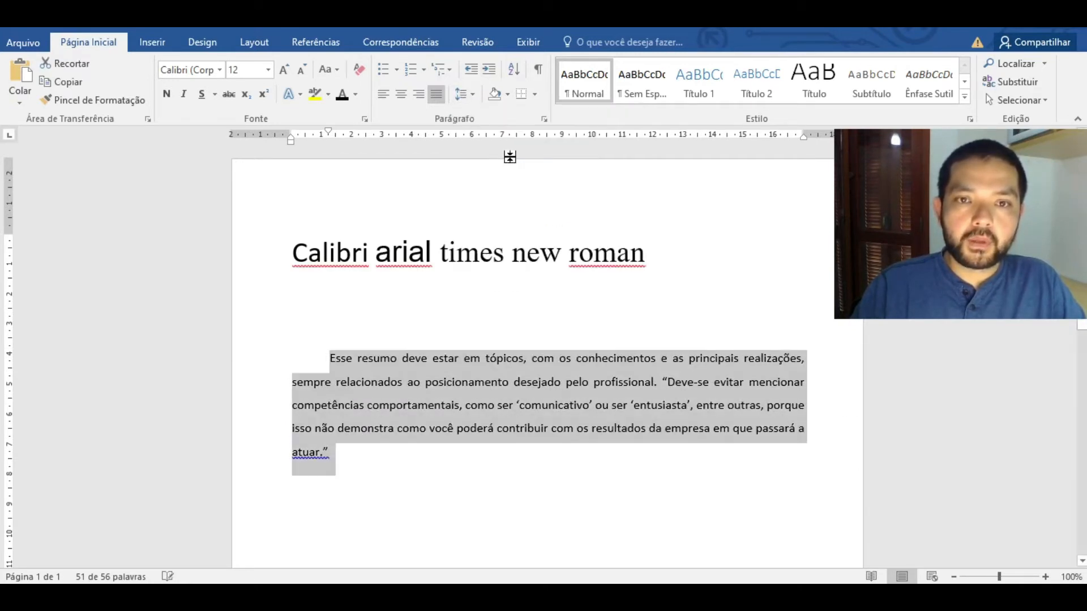
{"action": "left_click", "coordinate": [470, 94]}
{"action": "left_click", "coordinate": [507, 154]}
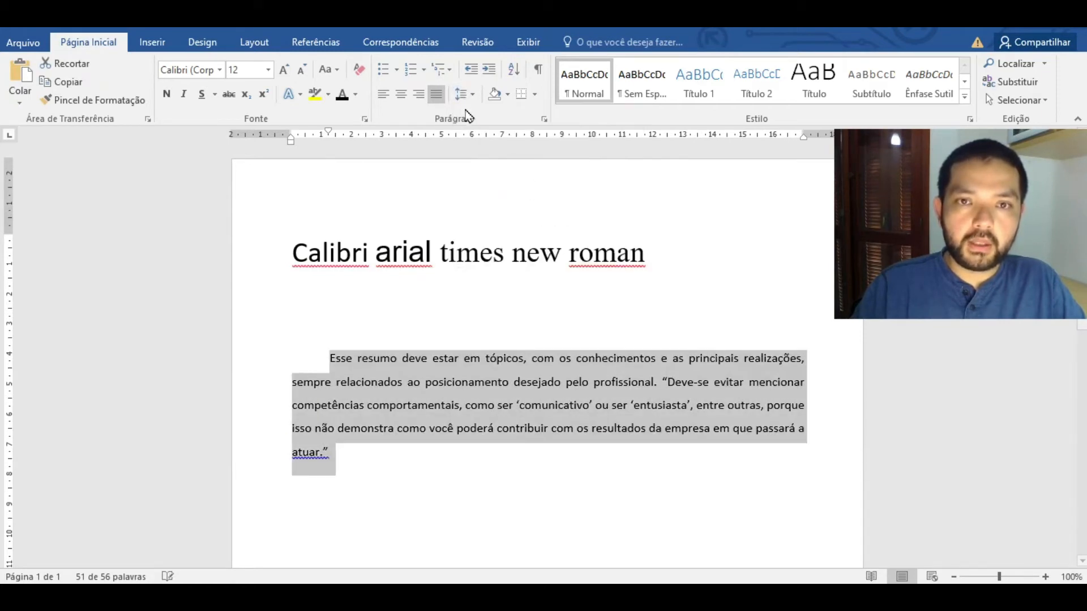
{"action": "left_click", "coordinate": [470, 94]}
{"action": "left_click", "coordinate": [484, 171]}
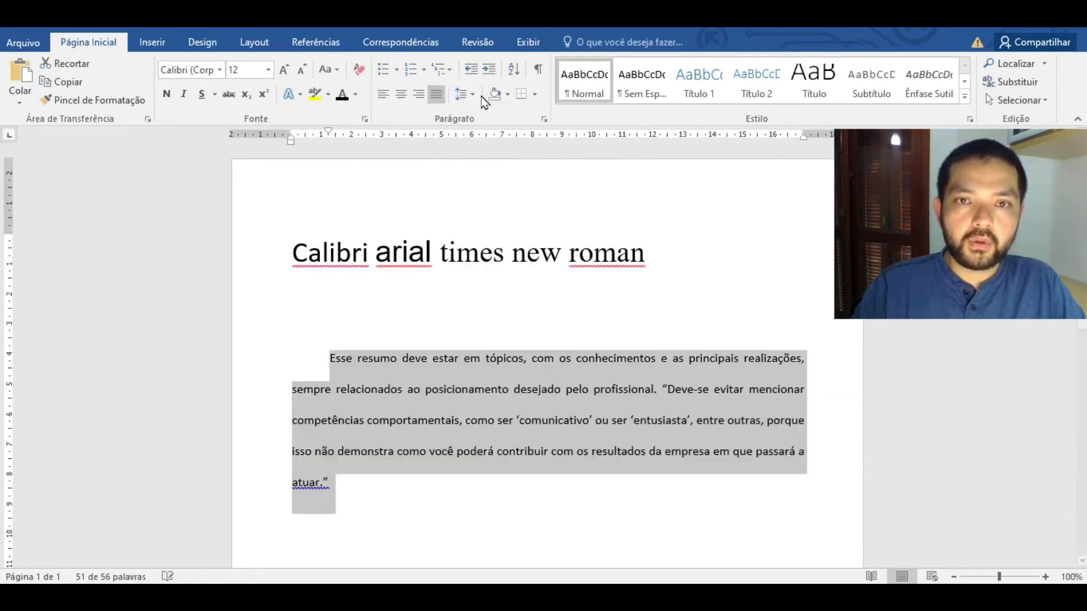
{"action": "left_click", "coordinate": [473, 94]}
{"action": "left_click", "coordinate": [486, 114]}
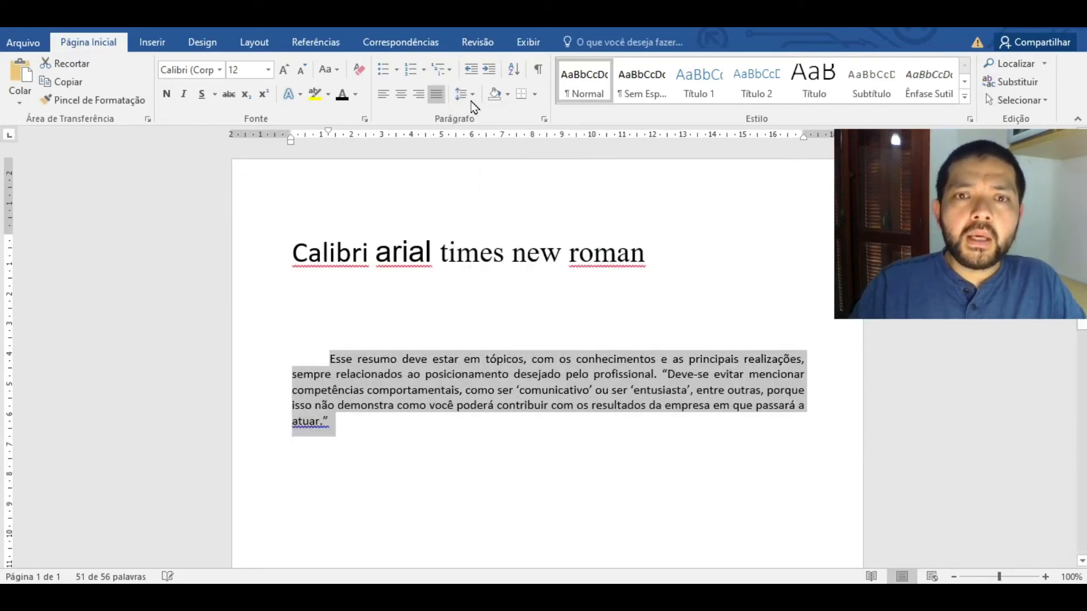
- Examine the indent and spacing settings in the line spacing options without changing them
{"action": "left_click", "coordinate": [474, 95]}
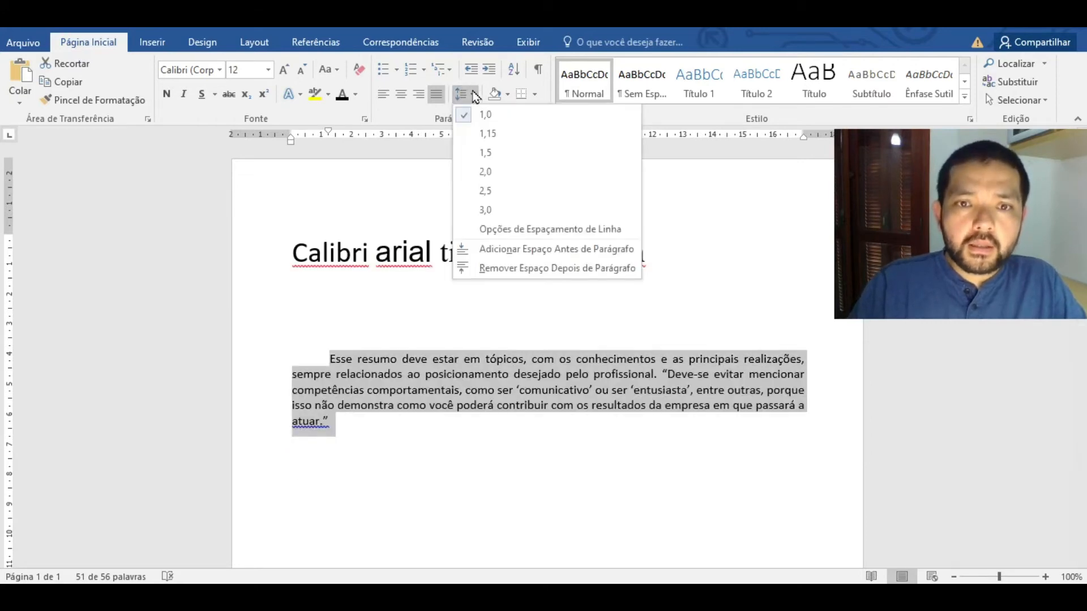
{"action": "left_click", "coordinate": [576, 234]}
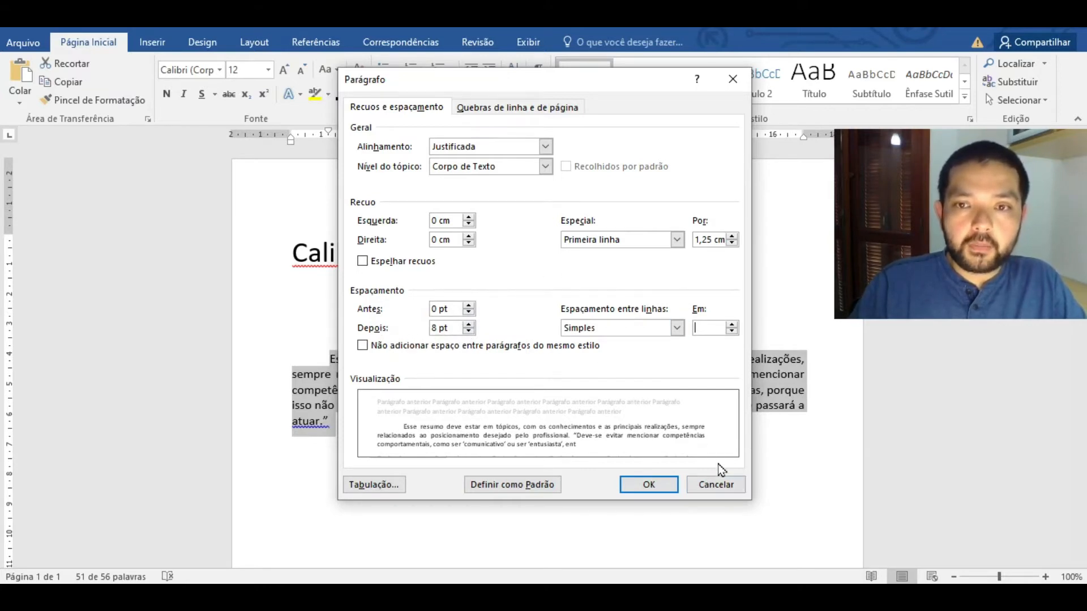
{"action": "left_click", "coordinate": [724, 486]}
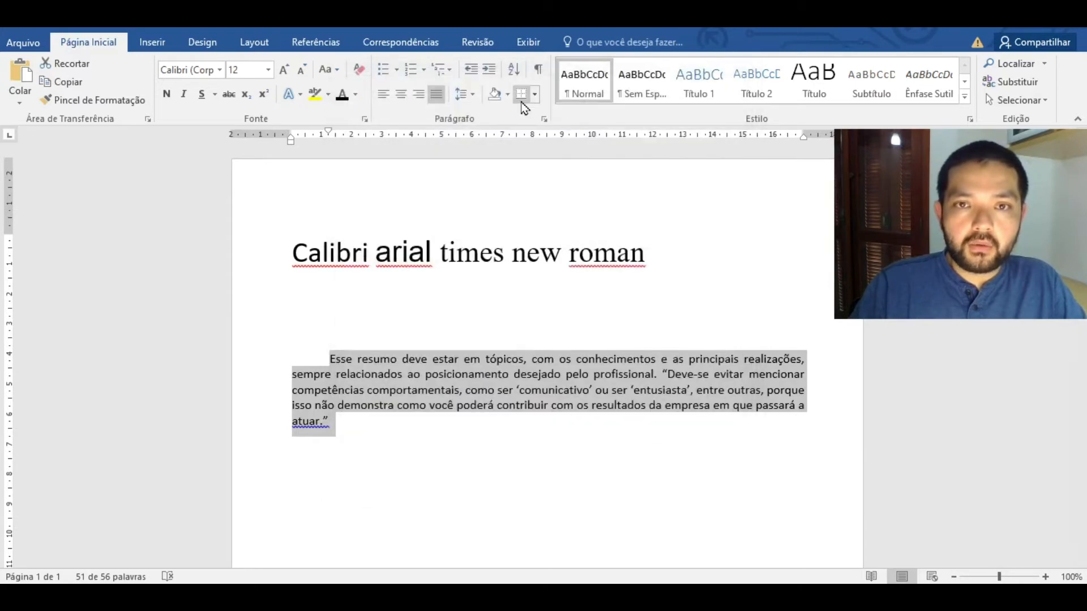
- Set the line spacing of the "Esse resumo" paragraph to 1,15 and check the applied spacing
{"action": "left_click", "coordinate": [471, 94]}
{"action": "left_click", "coordinate": [488, 133]}
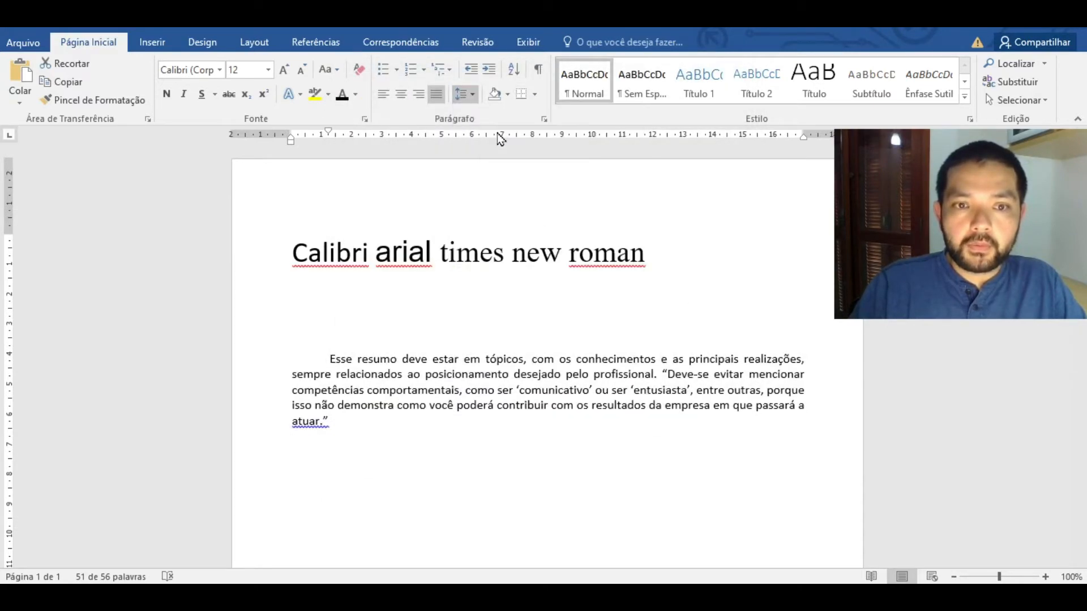
{"action": "left_click", "coordinate": [396, 368]}
{"action": "left_click", "coordinate": [472, 93]}
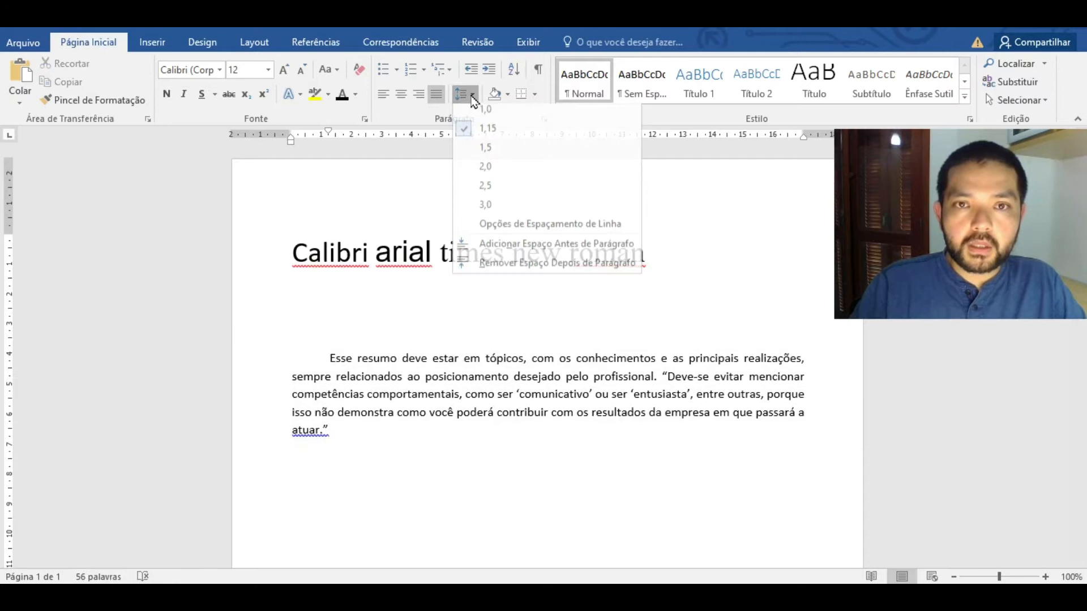
{"action": "left_click", "coordinate": [361, 436]}
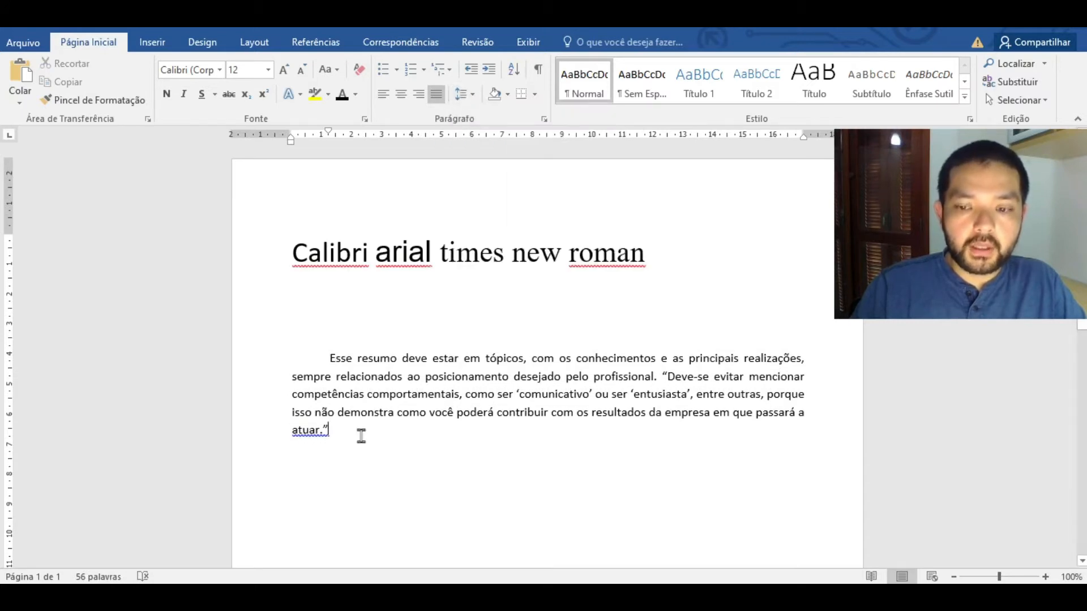
- Paste a second copy of the paragraph below the first one and indent its first line
{"action": "key", "text": "Return"}
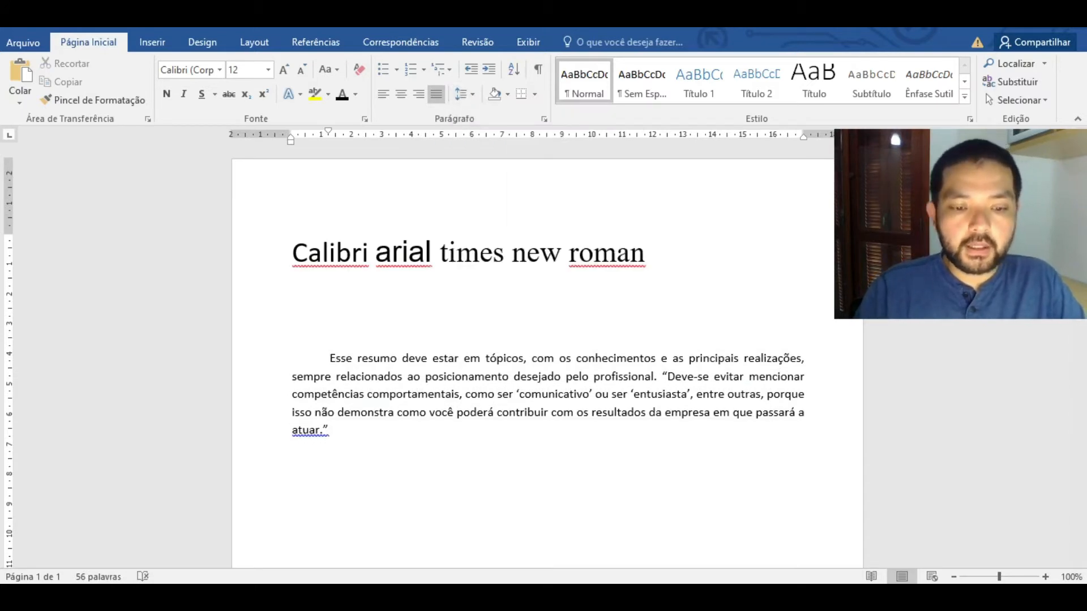
{"action": "key", "text": "ctrl+v"}
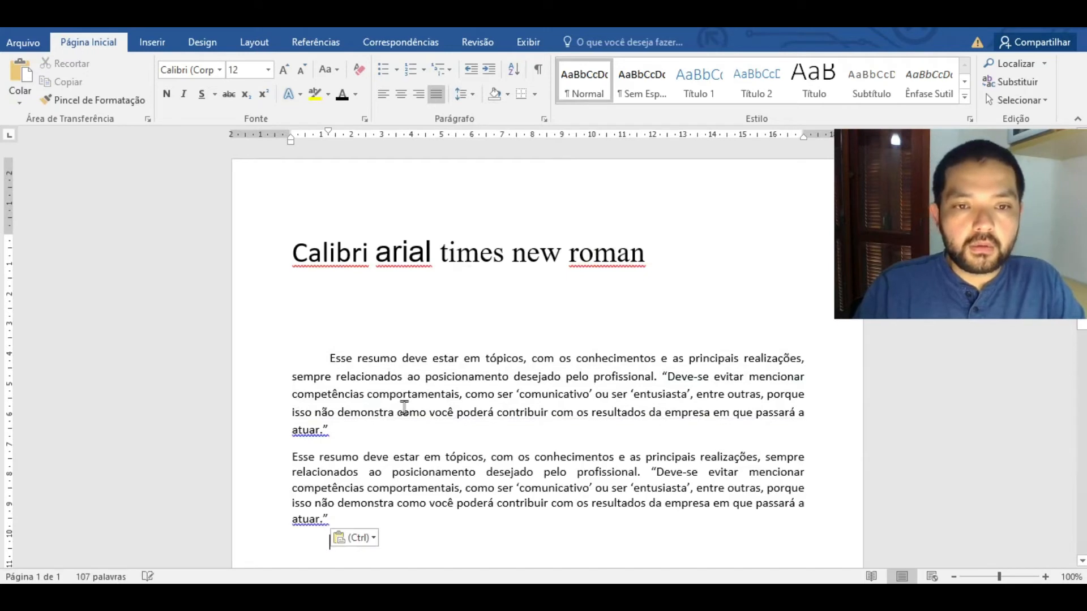
{"action": "left_click", "coordinate": [288, 459]}
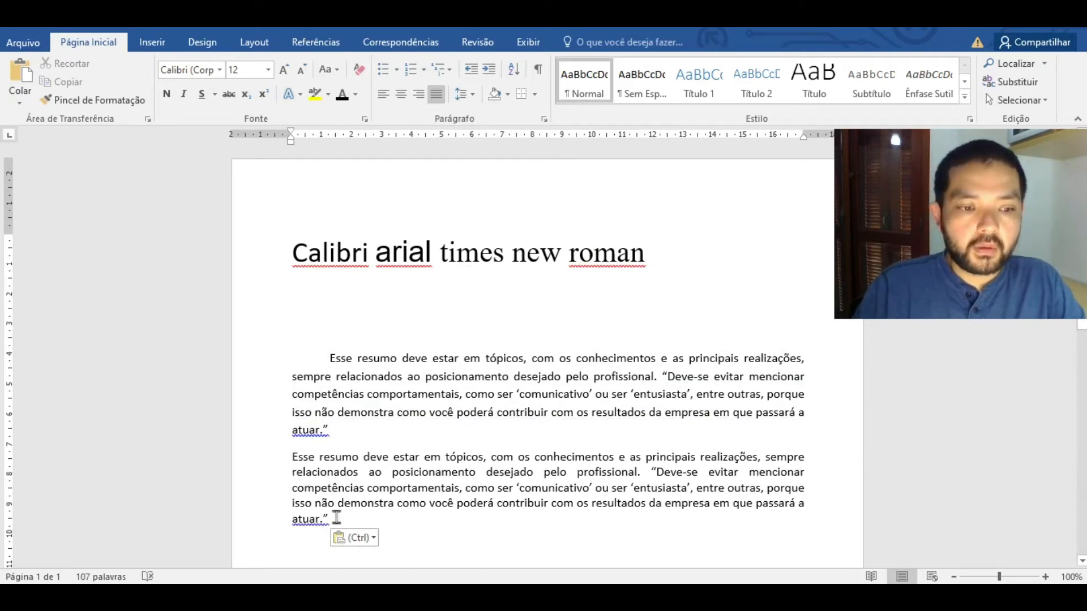
{"action": "key", "text": "Tab"}
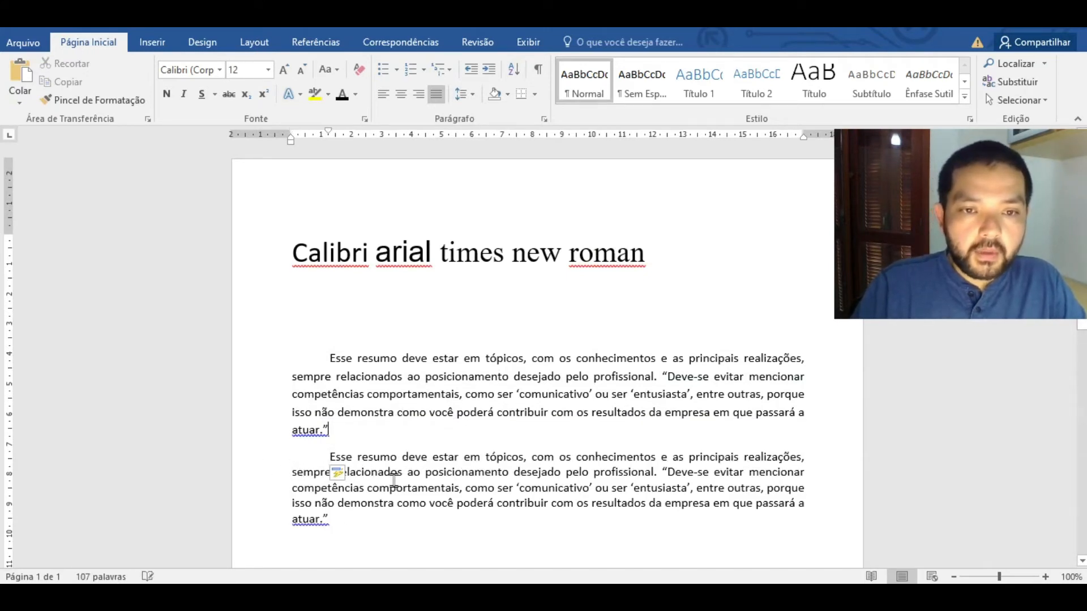
{"action": "key", "text": "Down"}
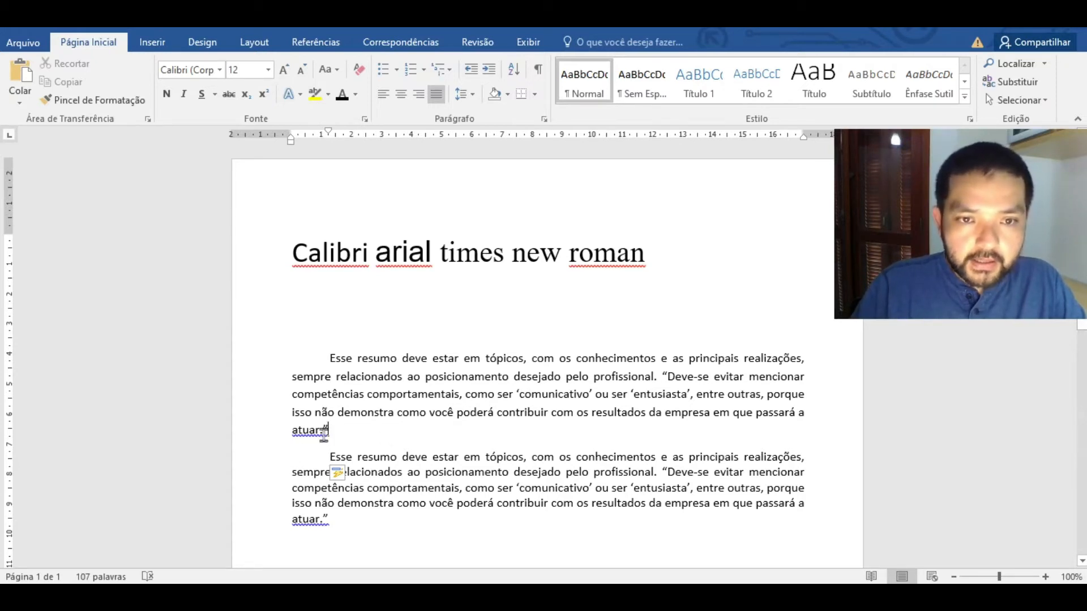
- Remove the first-line indent from the first "Esse resumo" paragraph
{"action": "left_click", "coordinate": [330, 435]}
{"action": "left_click", "coordinate": [330, 362]}
{"action": "key", "text": "BackSpace"}
{"action": "left_click", "coordinate": [333, 434]}
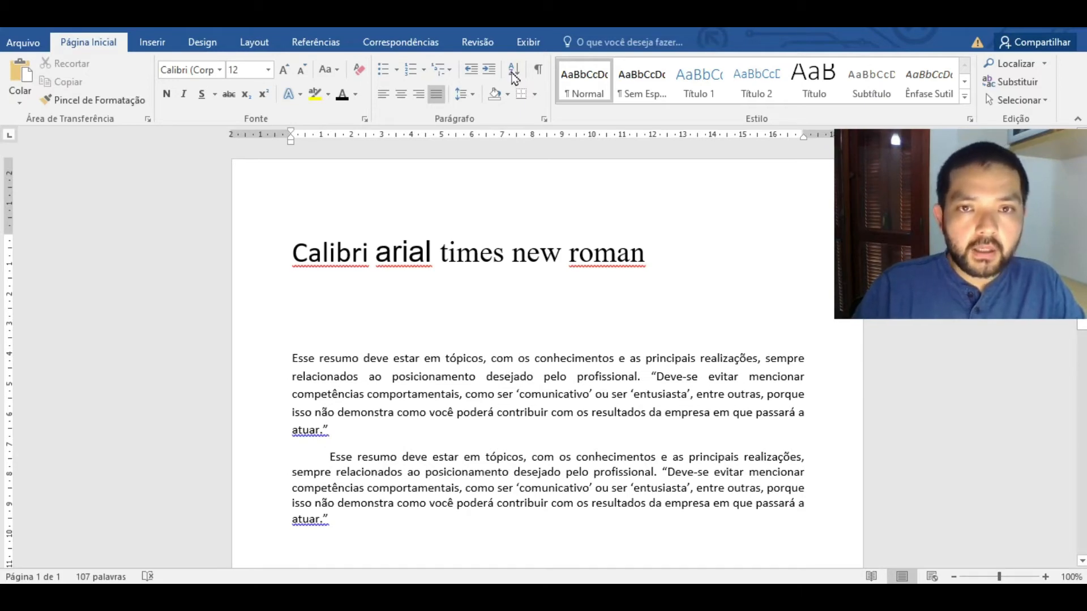
- Set the spacing after the first "Esse resumo" paragraph to 15 pt and indent its first line
{"action": "left_click", "coordinate": [472, 94]}
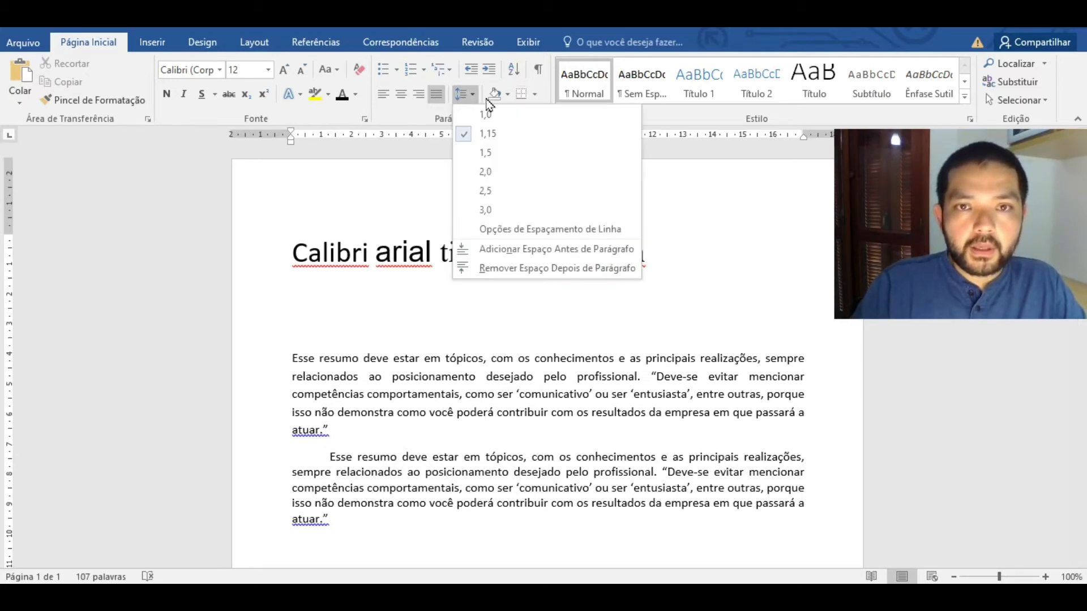
{"action": "left_click", "coordinate": [552, 229]}
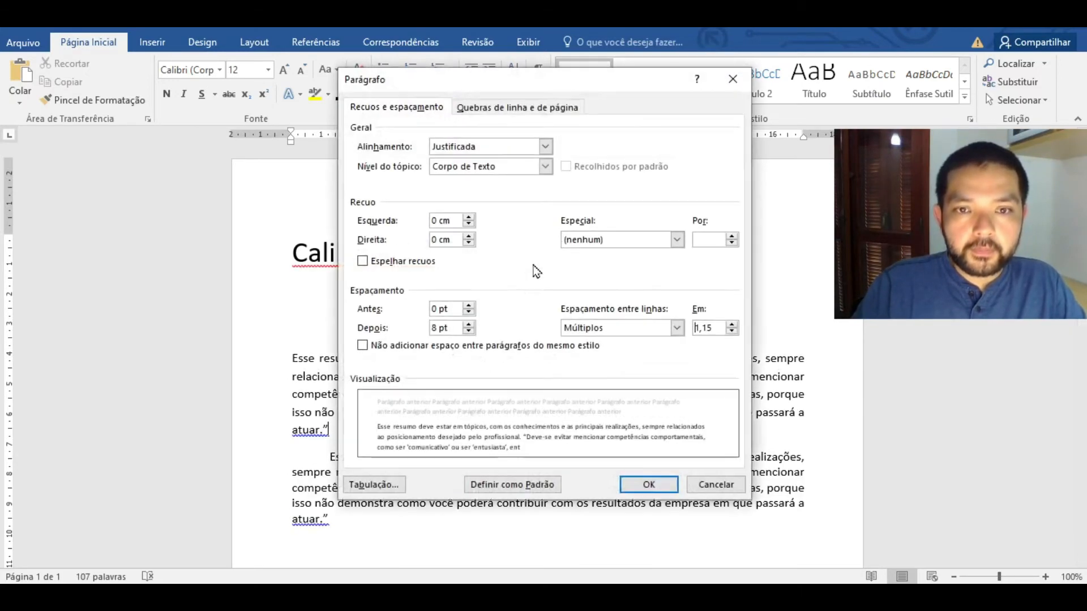
{"action": "double_click", "coordinate": [449, 327]}
{"action": "type", "text": "15"}
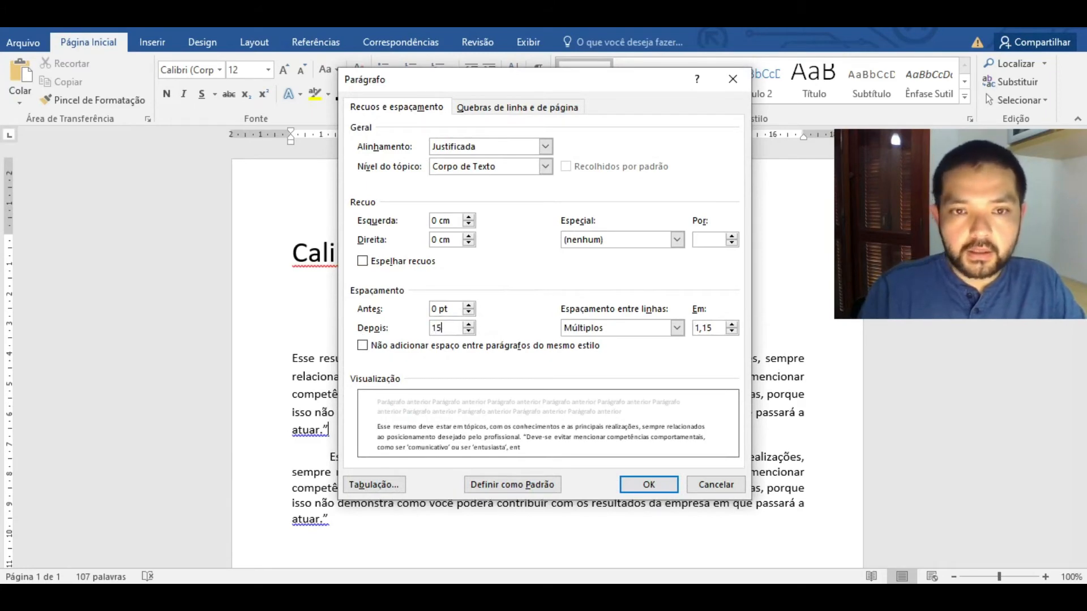
{"action": "left_click", "coordinate": [649, 485]}
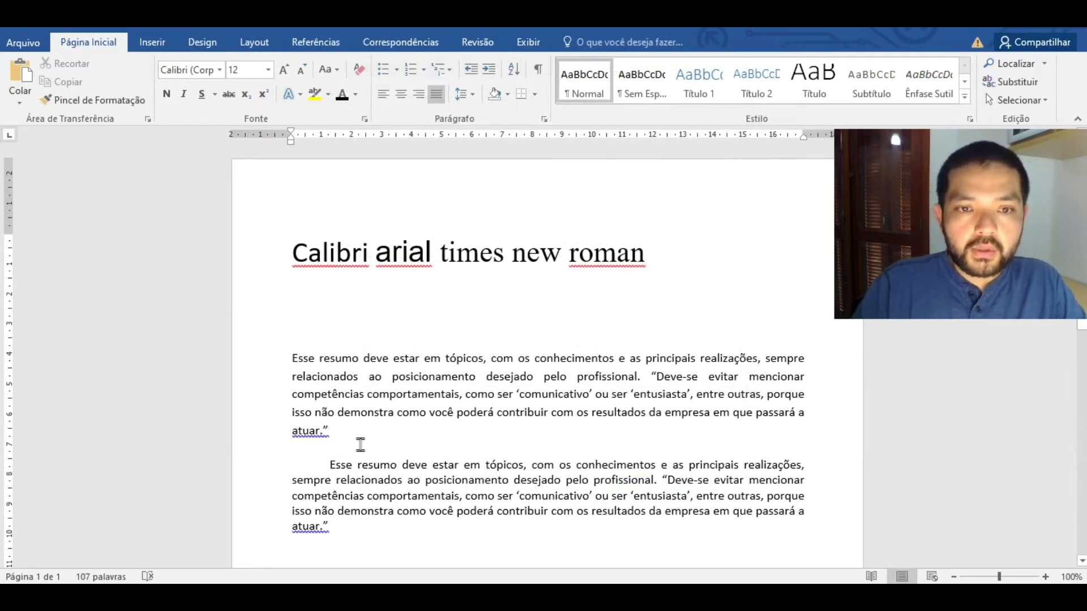
{"action": "key", "text": "Tab"}
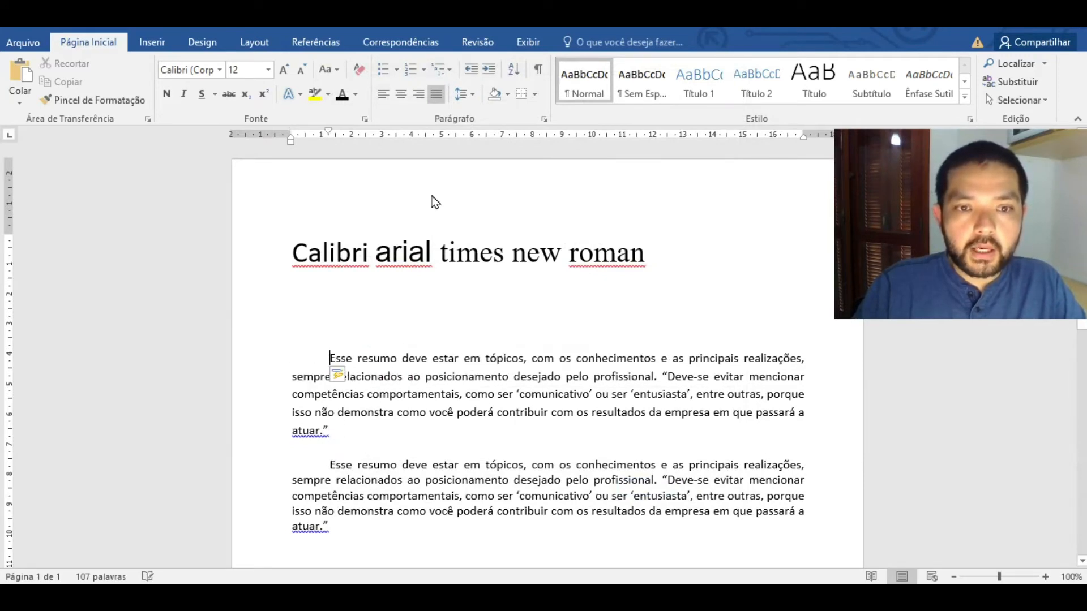
- Try 1,5 line spacing on the first "Esse resumo" paragraph and restore it to 1,15
{"action": "left_click", "coordinate": [462, 94]}
{"action": "left_click", "coordinate": [514, 153]}
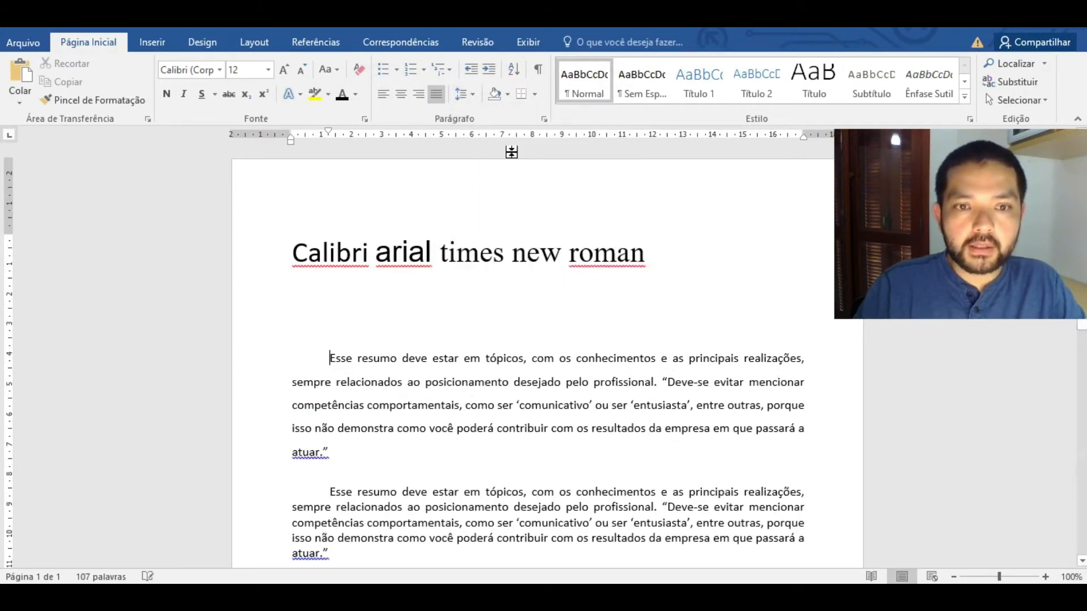
{"action": "left_click", "coordinate": [472, 94]}
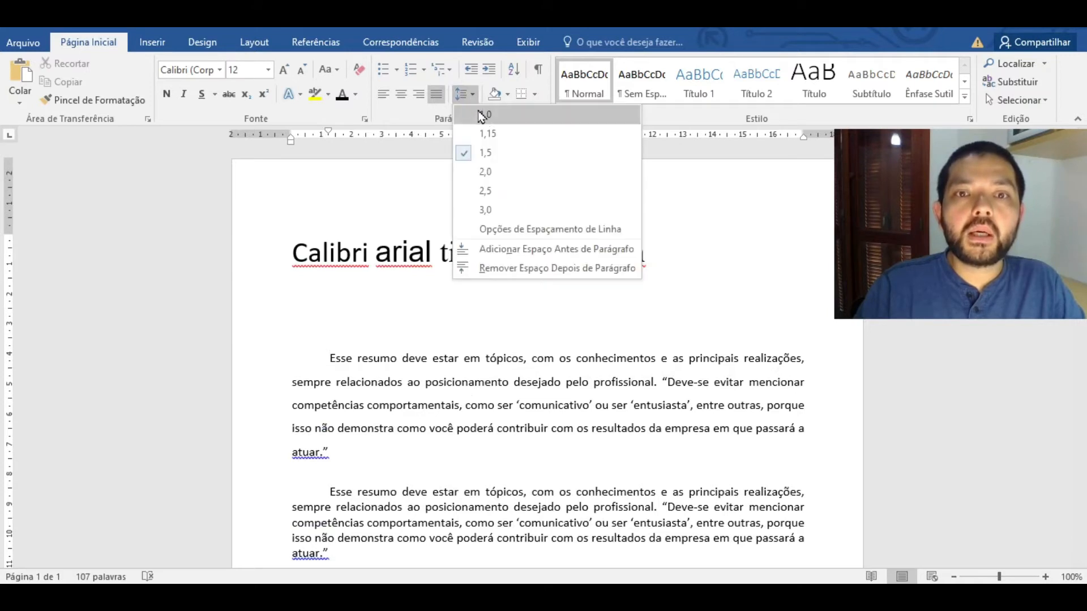
{"action": "left_click", "coordinate": [481, 136]}
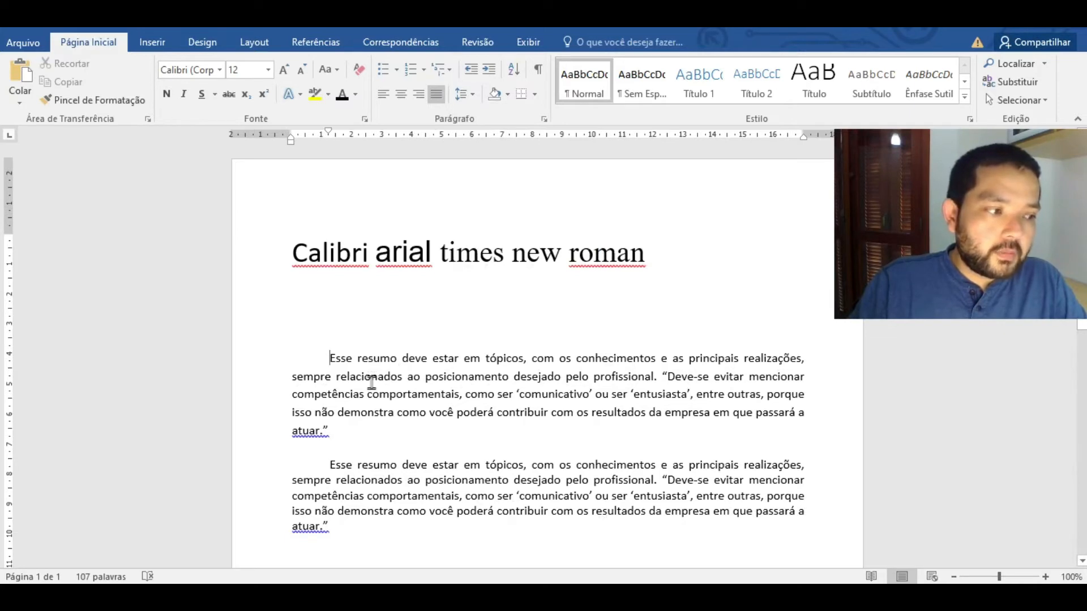
- Add the heading "TITULO 1" above the first paragraph and "TITULO 2" above the second one
{"action": "left_click", "coordinate": [380, 331]}
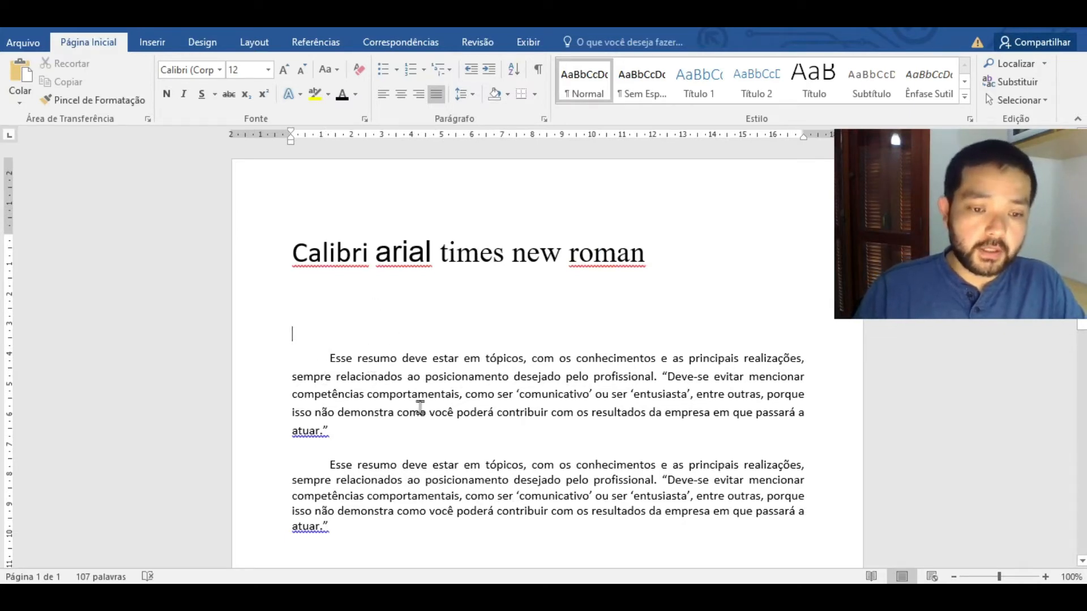
{"action": "type", "text": "TITULO 1"}
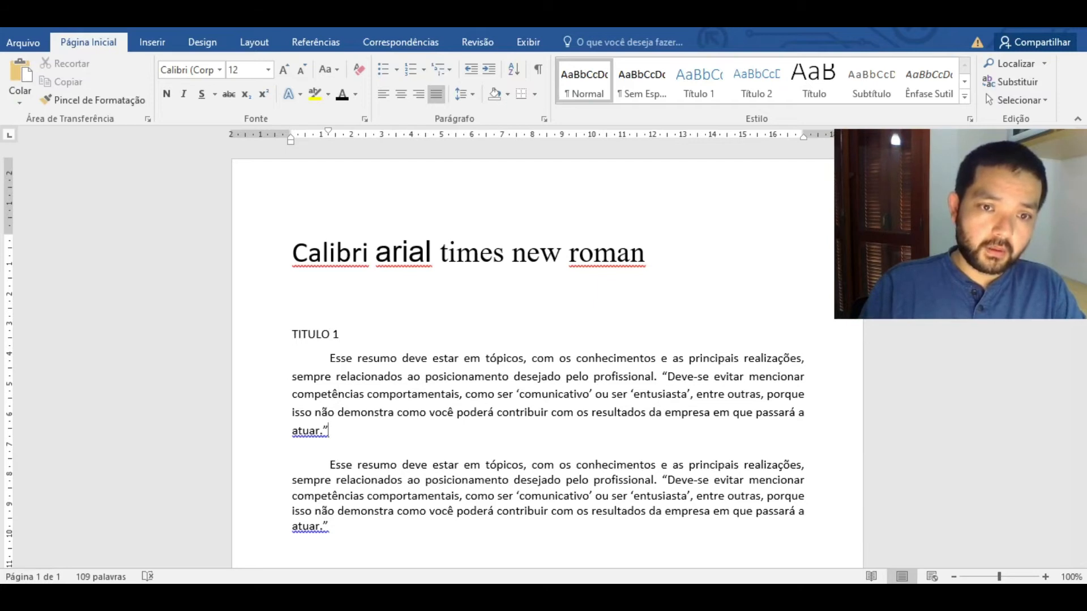
{"action": "key", "text": "Return"}
{"action": "key", "text": "Return"}
{"action": "key", "text": "BackSpace"}
{"action": "type", "text": "TITULO 2"}
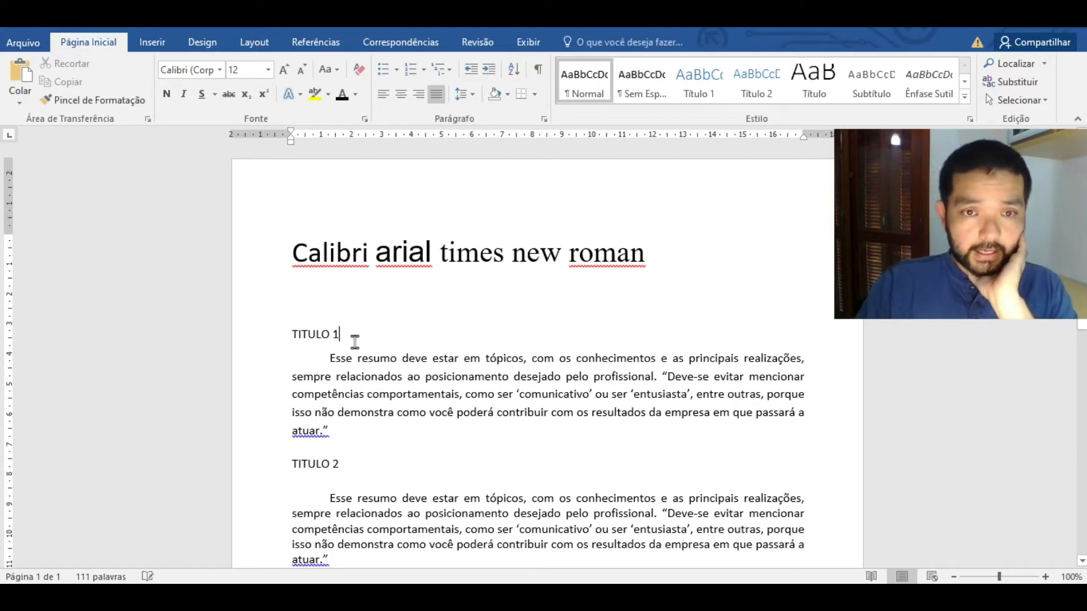
- Try a bullet, 1. 2. 3. numbering and A. B. C. numbering on the "TITULO 1" heading
{"action": "left_click", "coordinate": [379, 72]}
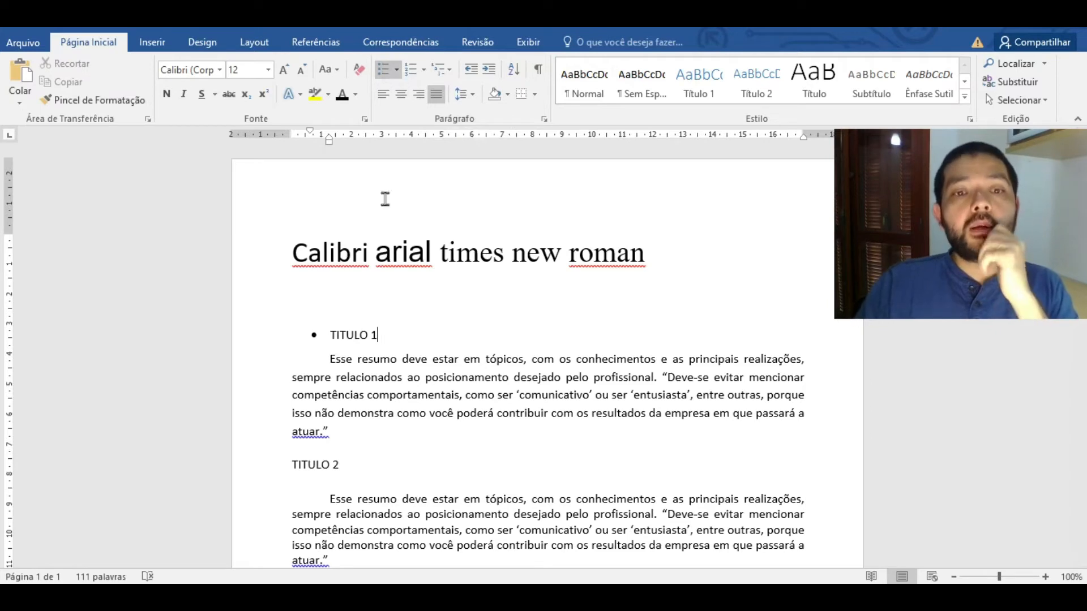
{"action": "left_click", "coordinate": [414, 73]}
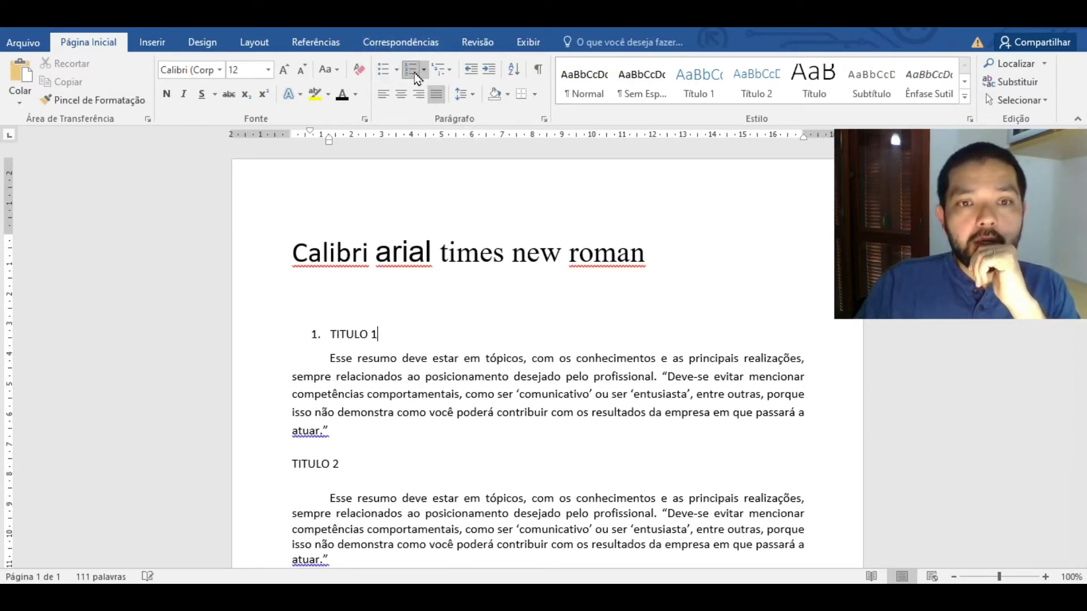
{"action": "left_click", "coordinate": [425, 72]}
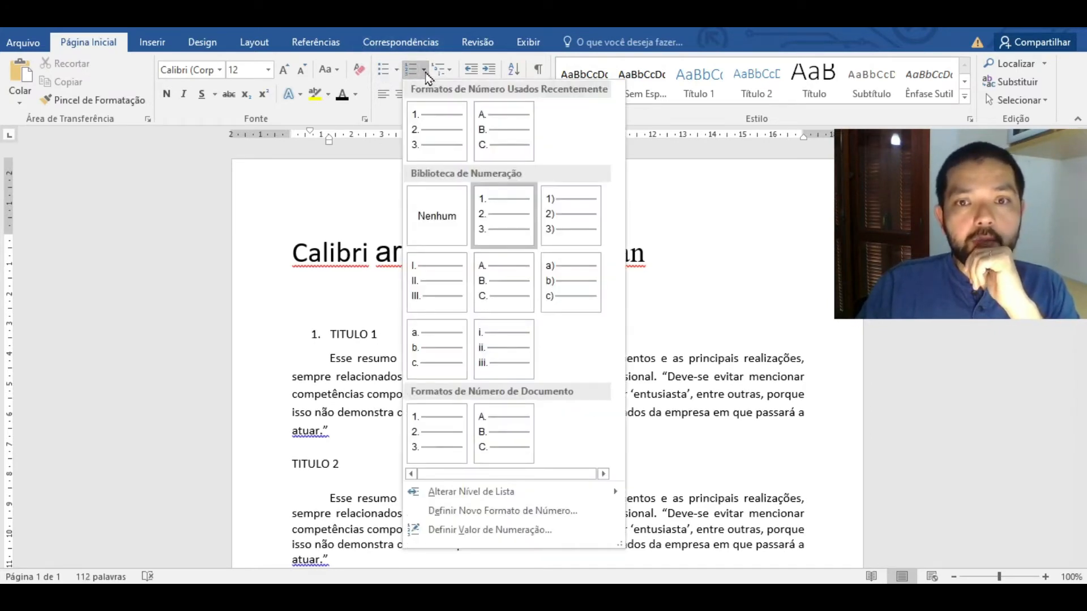
{"action": "left_click", "coordinate": [521, 287]}
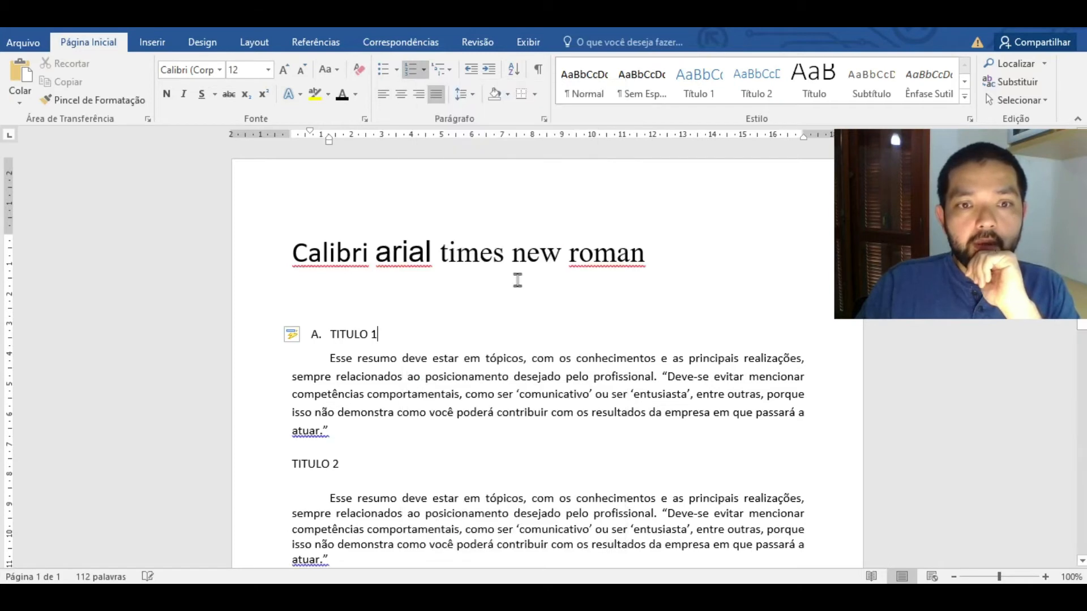
- Apply the 1. 2. 3. numbering format to "TITULO 1" and continue the numbering on "TITULO 2"
{"action": "left_click", "coordinate": [424, 72]}
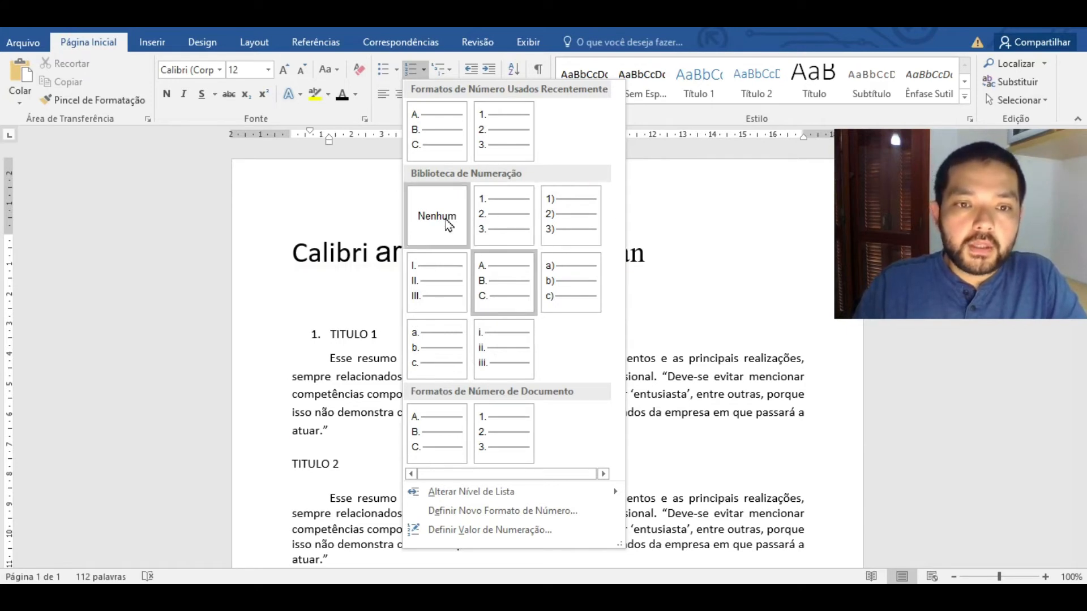
{"action": "left_click", "coordinate": [502, 221]}
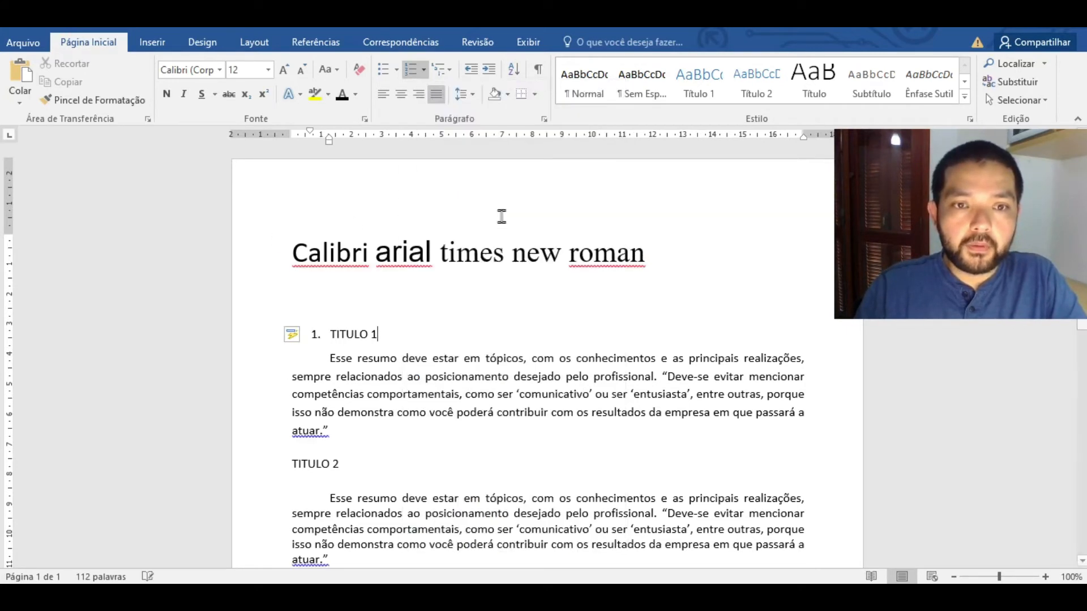
{"action": "left_click", "coordinate": [351, 463]}
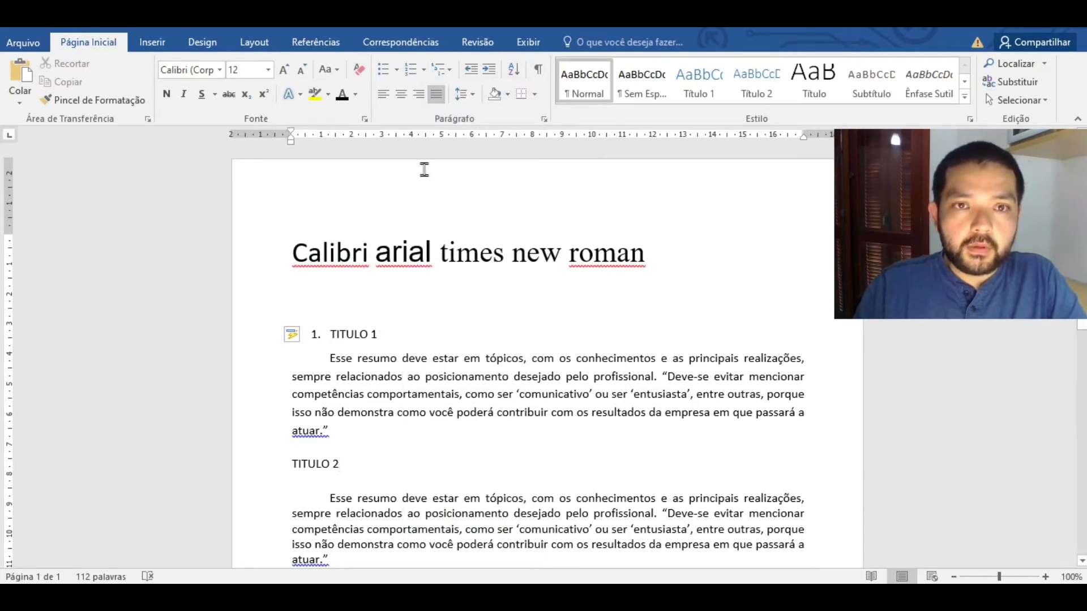
{"action": "left_click", "coordinate": [410, 73]}
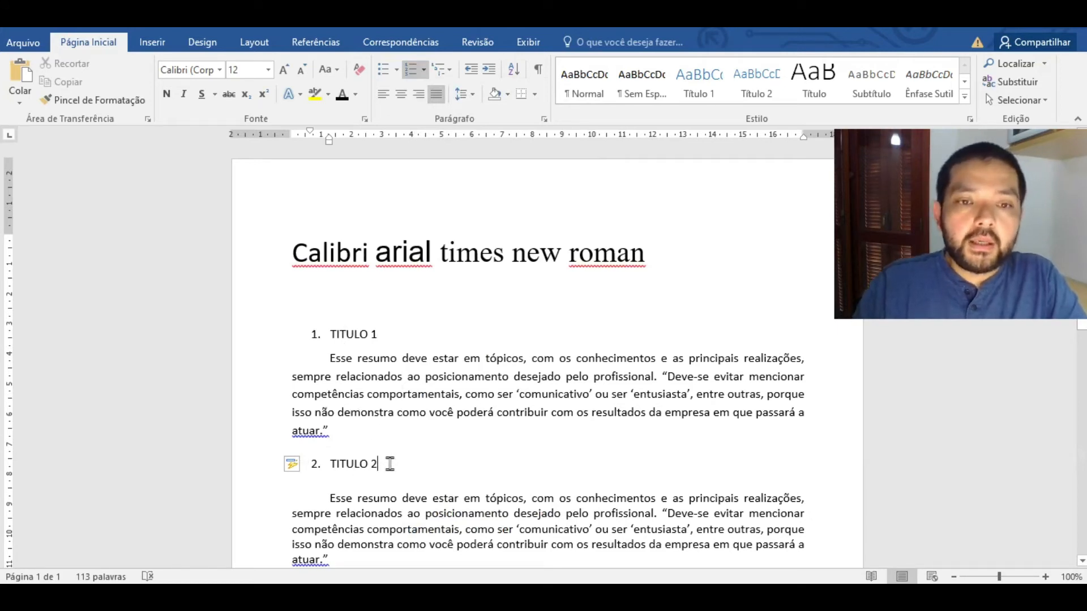
- Set the outline level of the "TITULO 2" heading to Nível 1 in its paragraph settings
{"action": "scroll", "coordinate": [357, 372], "scroll_direction": "down", "scroll_amount": 2}
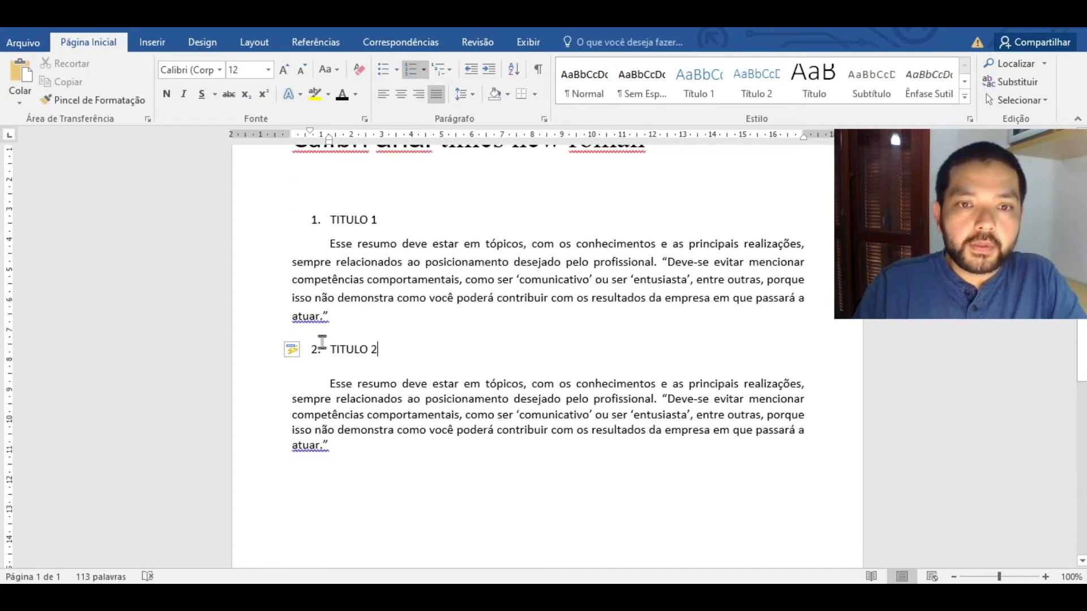
{"action": "left_click", "coordinate": [545, 120]}
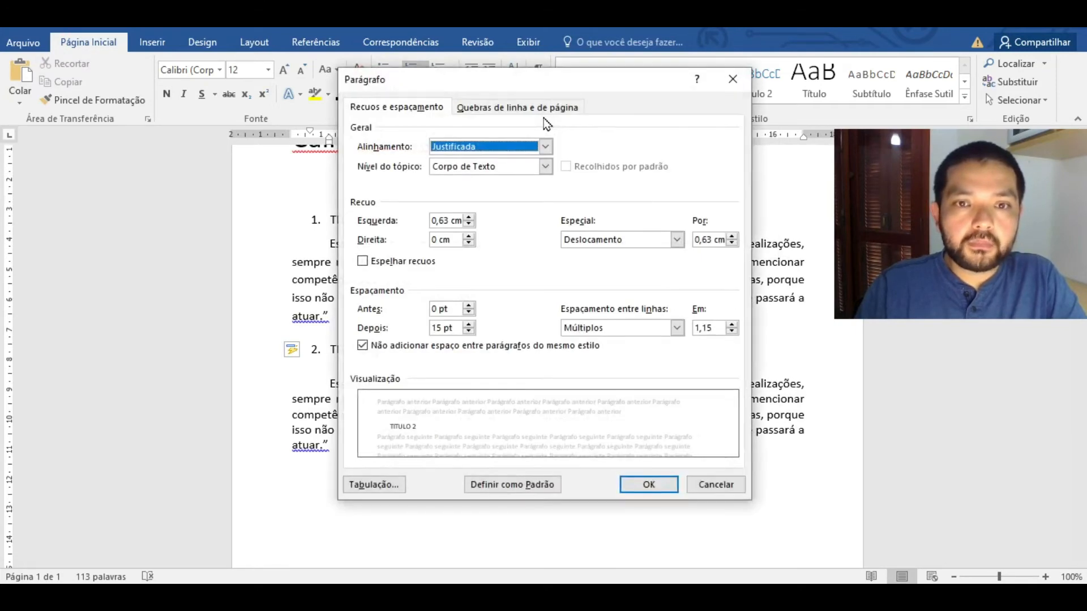
{"action": "left_click", "coordinate": [497, 169]}
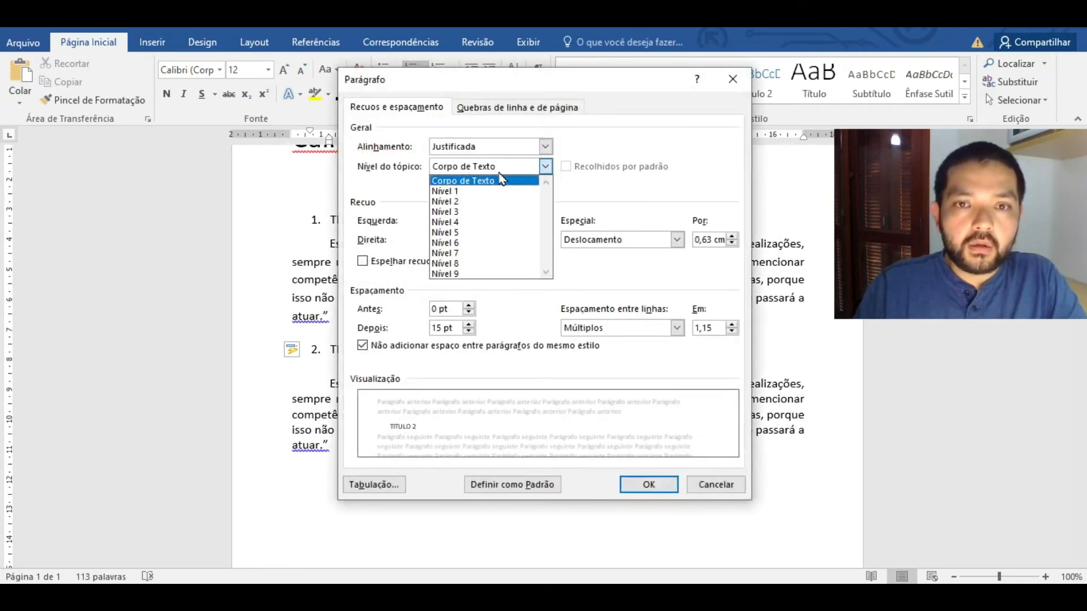
{"action": "left_click", "coordinate": [486, 192]}
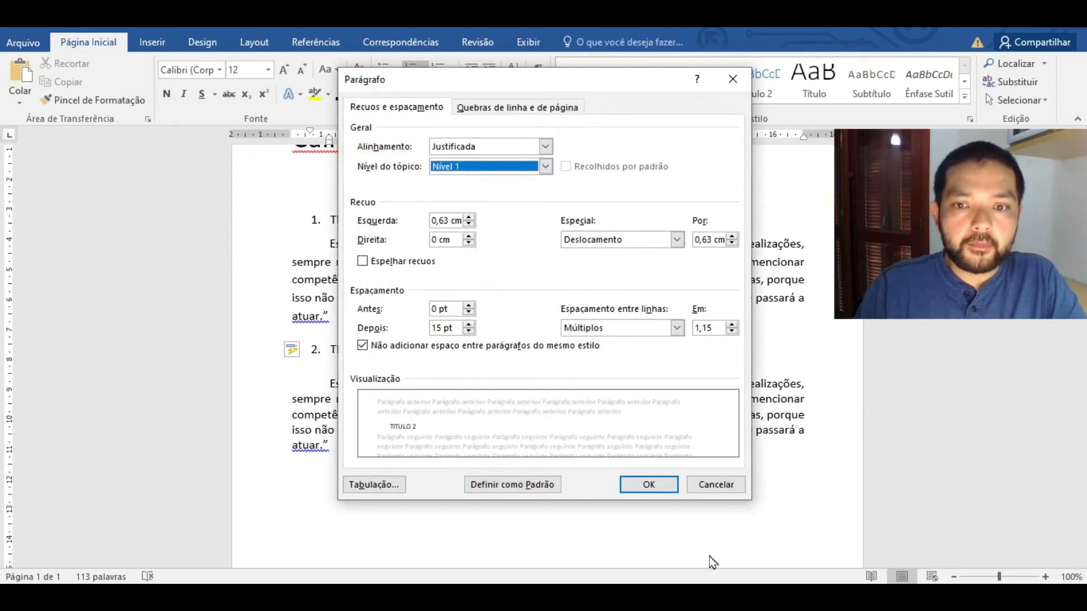
{"action": "left_click", "coordinate": [650, 485]}
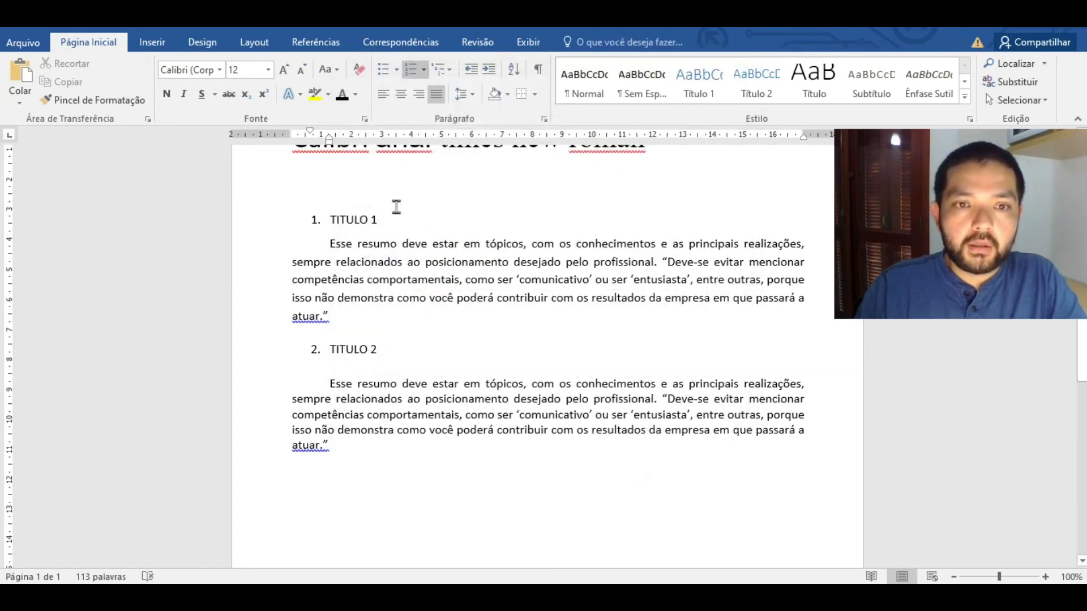
- Set the outline level of the "TITULO 1" heading to Nível 1 in its paragraph settings
{"action": "left_click", "coordinate": [373, 220]}
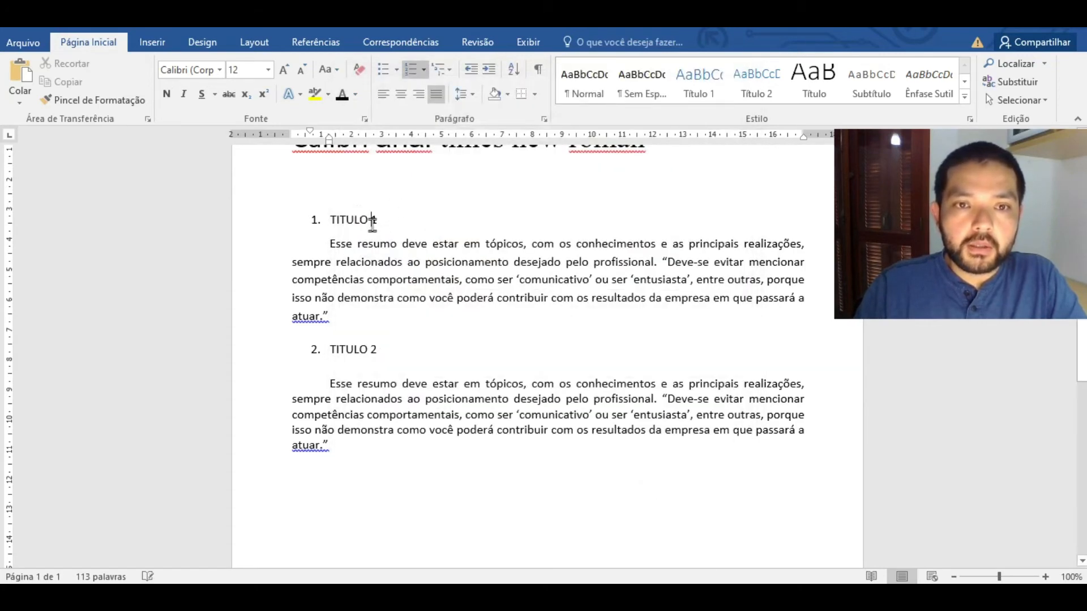
{"action": "left_click", "coordinate": [544, 119]}
{"action": "left_click", "coordinate": [466, 167]}
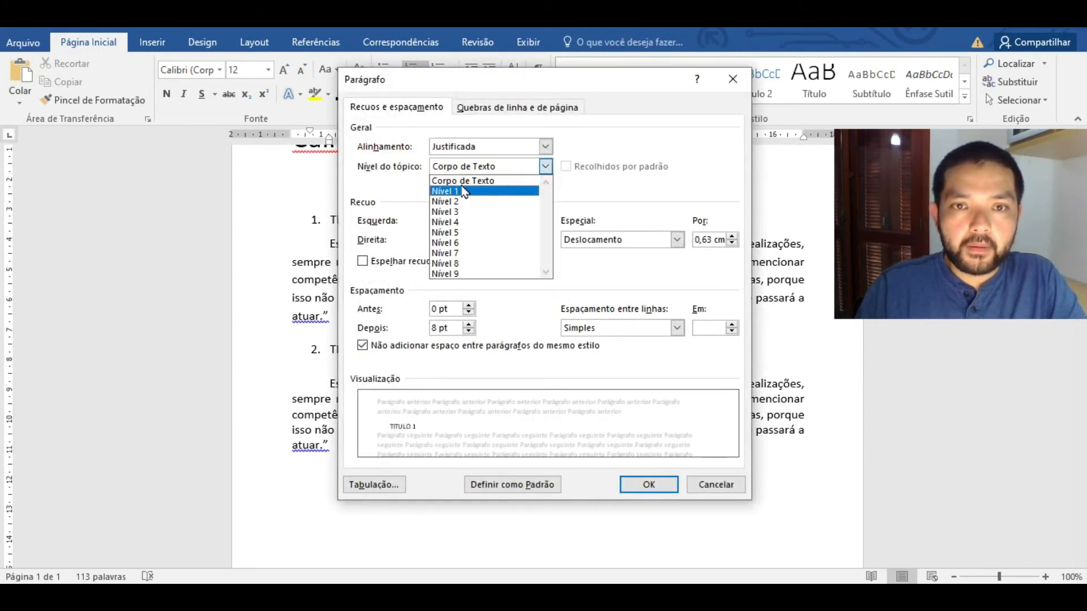
{"action": "left_click", "coordinate": [463, 194]}
{"action": "left_click", "coordinate": [648, 484]}
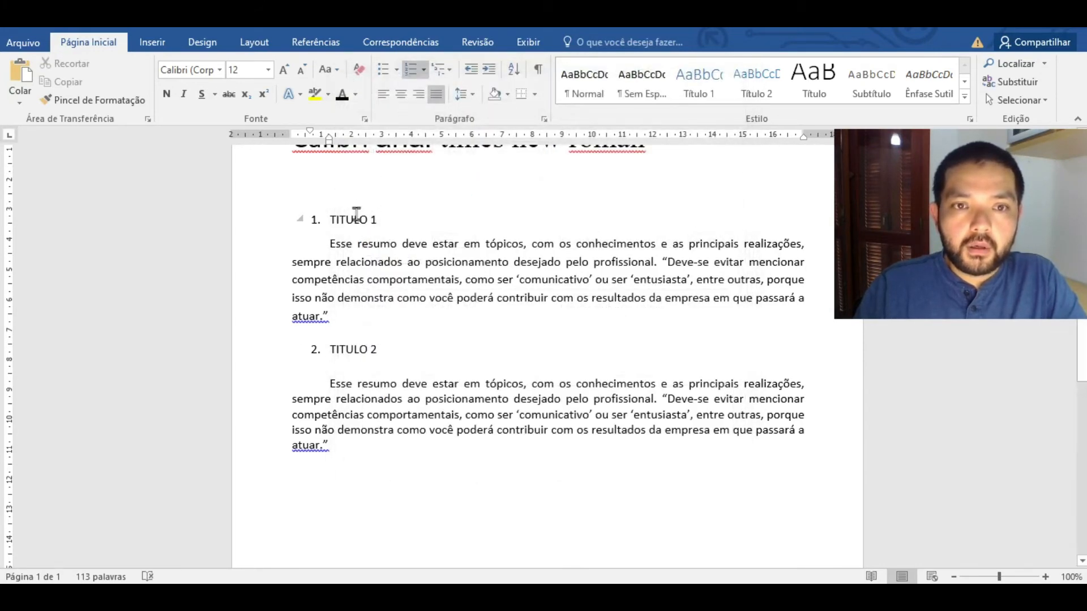
- Collapse and expand the text under the numbered headings to check their outline levels
{"action": "left_click", "coordinate": [300, 220]}
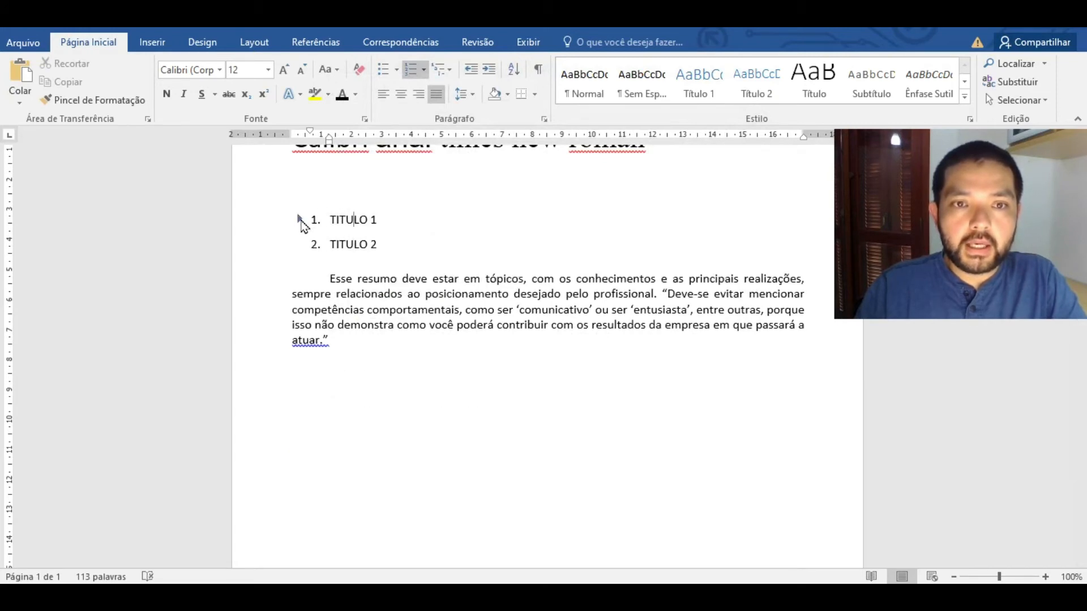
{"action": "left_click", "coordinate": [300, 220]}
{"action": "left_click", "coordinate": [300, 220]}
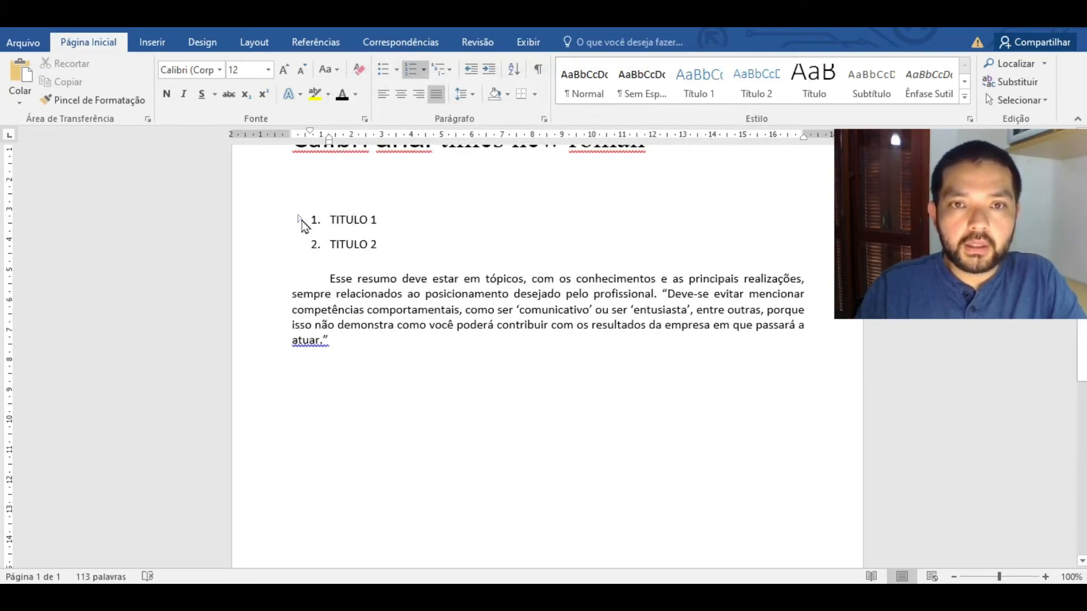
{"action": "left_click", "coordinate": [300, 220]}
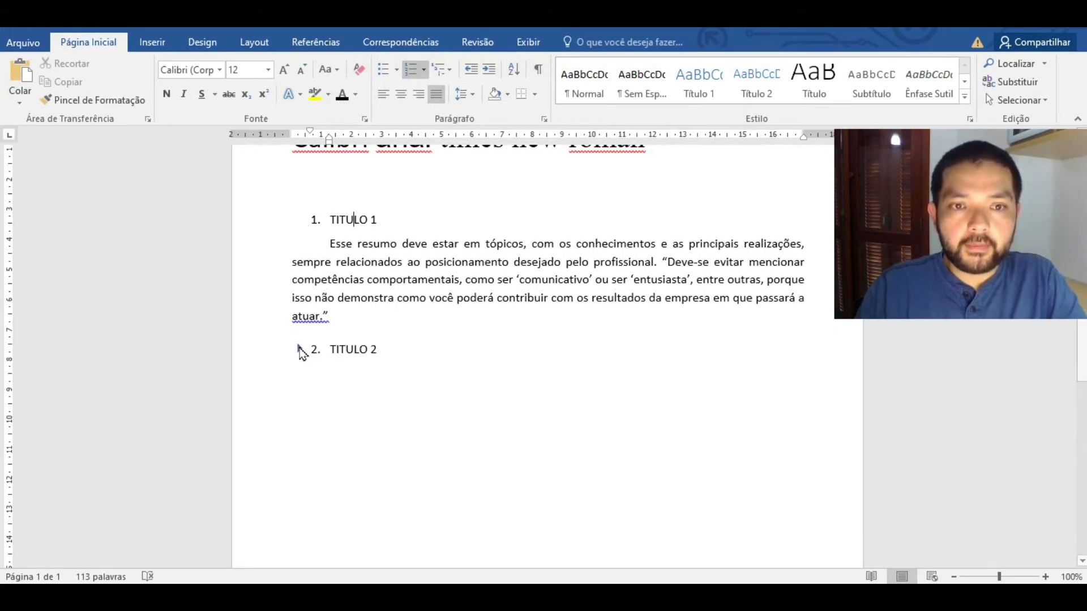
- Review the outline level in the paragraph settings of "TITULO 1" and collapse and re-expand its section
{"action": "left_click", "coordinate": [544, 119]}
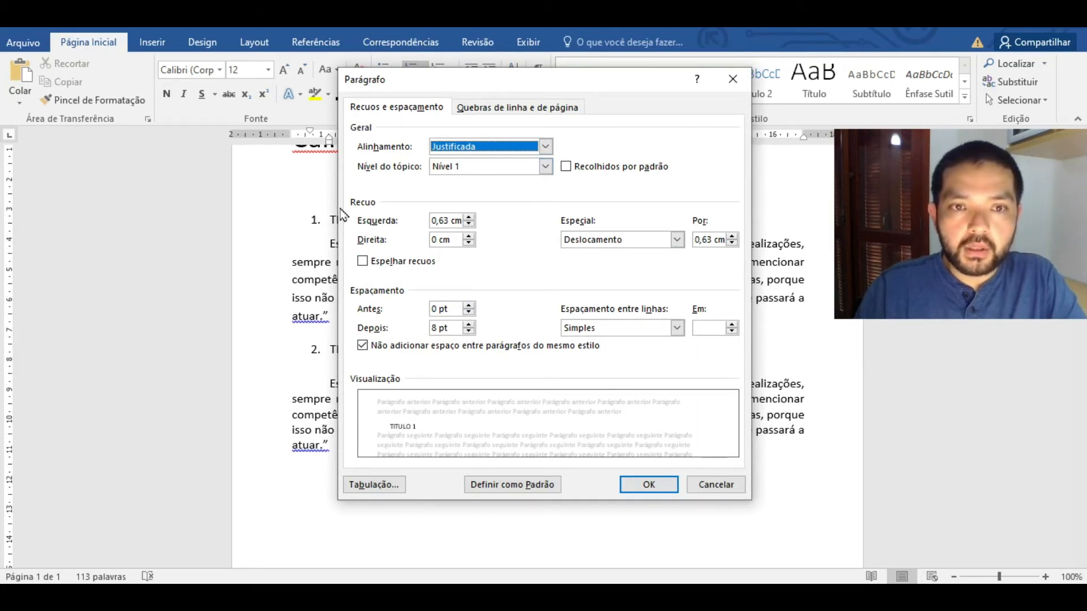
{"action": "left_click", "coordinate": [651, 485]}
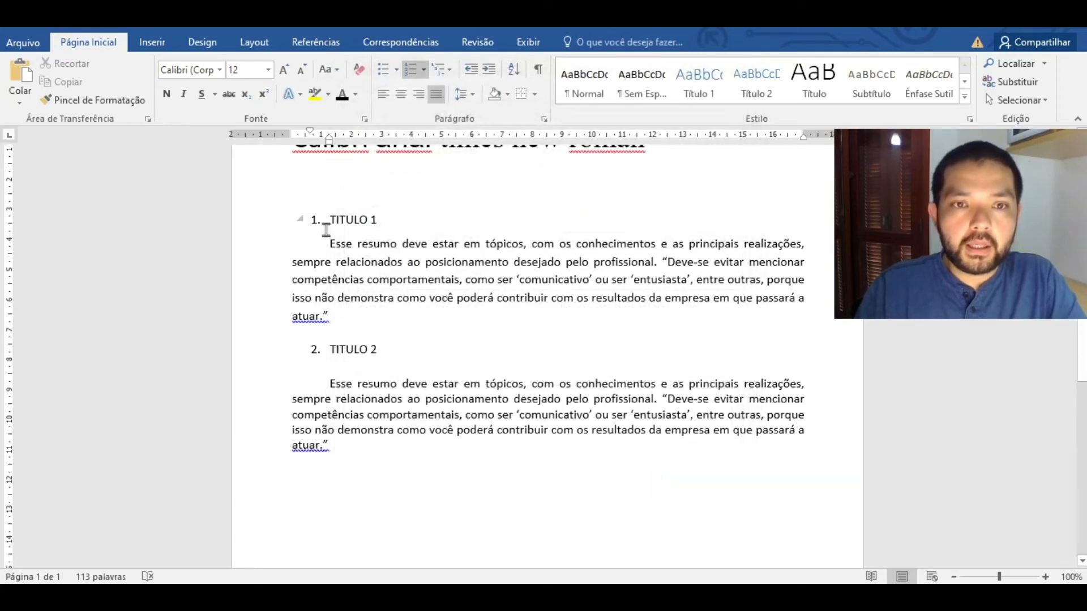
{"action": "left_click", "coordinate": [302, 221]}
{"action": "left_click", "coordinate": [301, 221]}
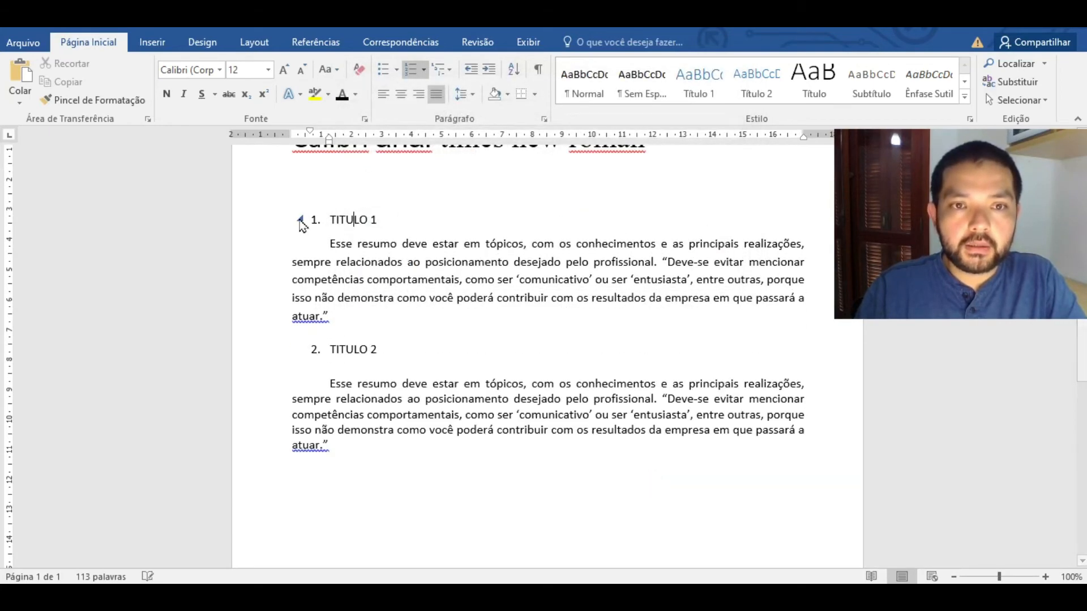
{"action": "left_click", "coordinate": [428, 280]}
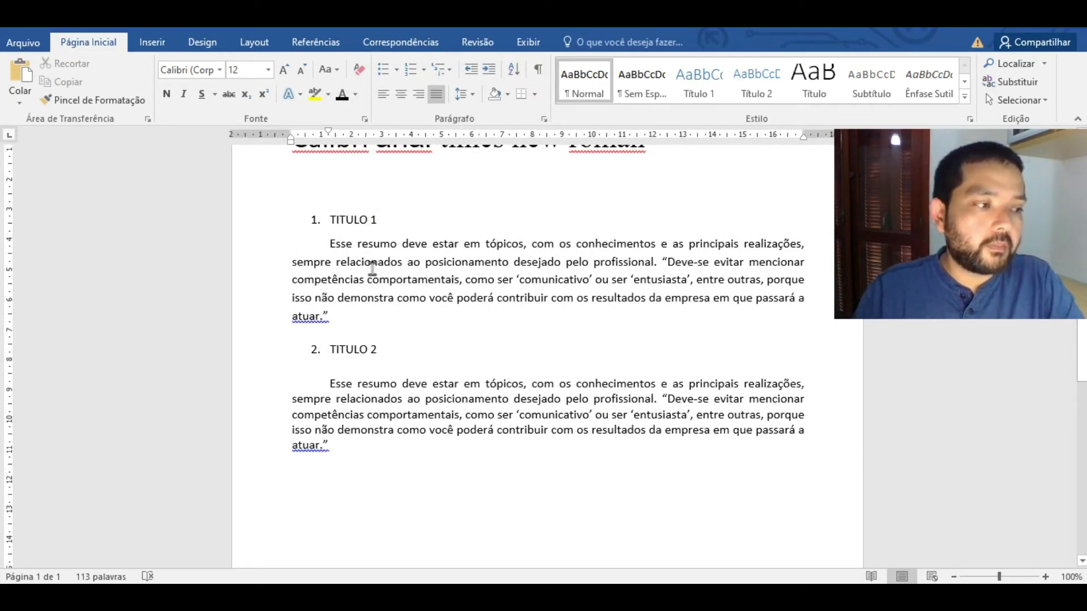
{"action": "scroll", "coordinate": [388, 245], "scroll_direction": "down", "scroll_amount": 1}
{"action": "scroll", "coordinate": [398, 249], "scroll_direction": "up", "scroll_amount": 2}
{"action": "scroll", "coordinate": [398, 249], "scroll_direction": "up", "scroll_amount": 3}
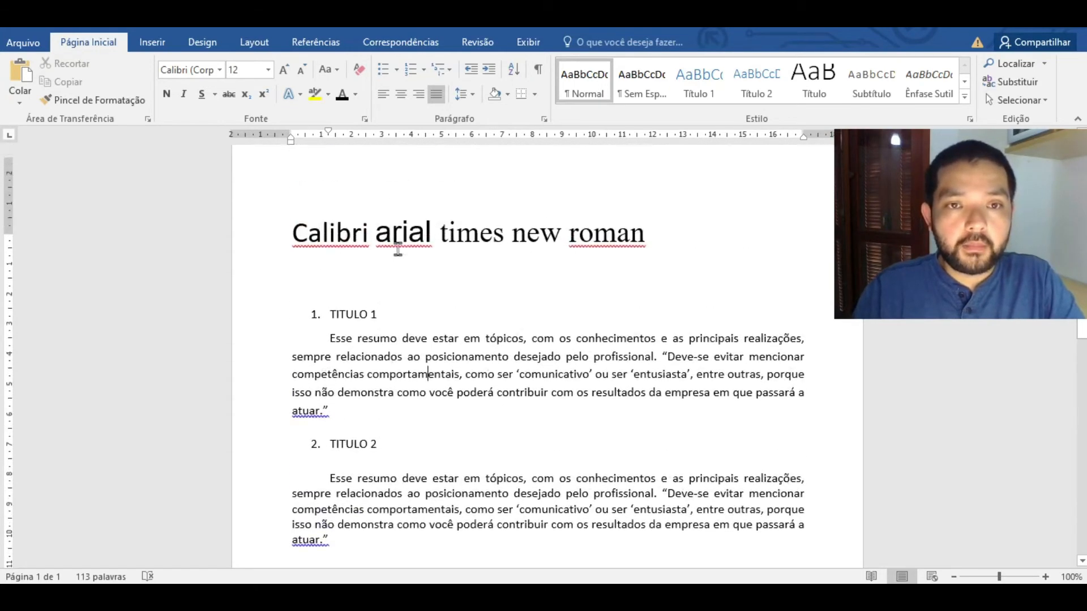
- Open the page header for editing and examine the header and footer areas of the page
{"action": "double_click", "coordinate": [461, 197]}
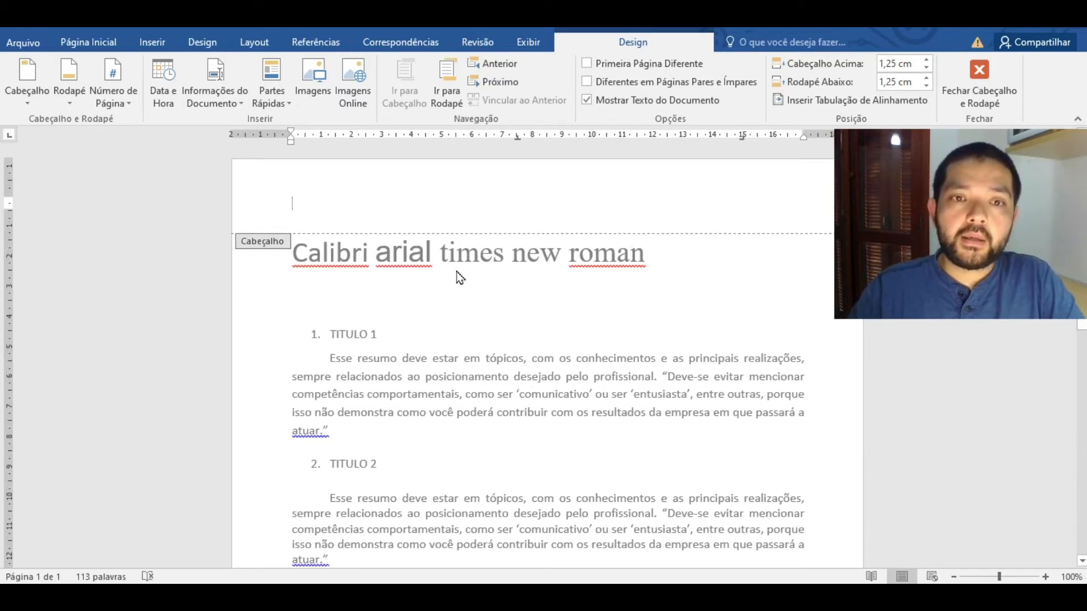
{"action": "scroll", "coordinate": [336, 197], "scroll_direction": "down", "scroll_amount": 3}
{"action": "scroll", "coordinate": [337, 198], "scroll_direction": "down", "scroll_amount": 5}
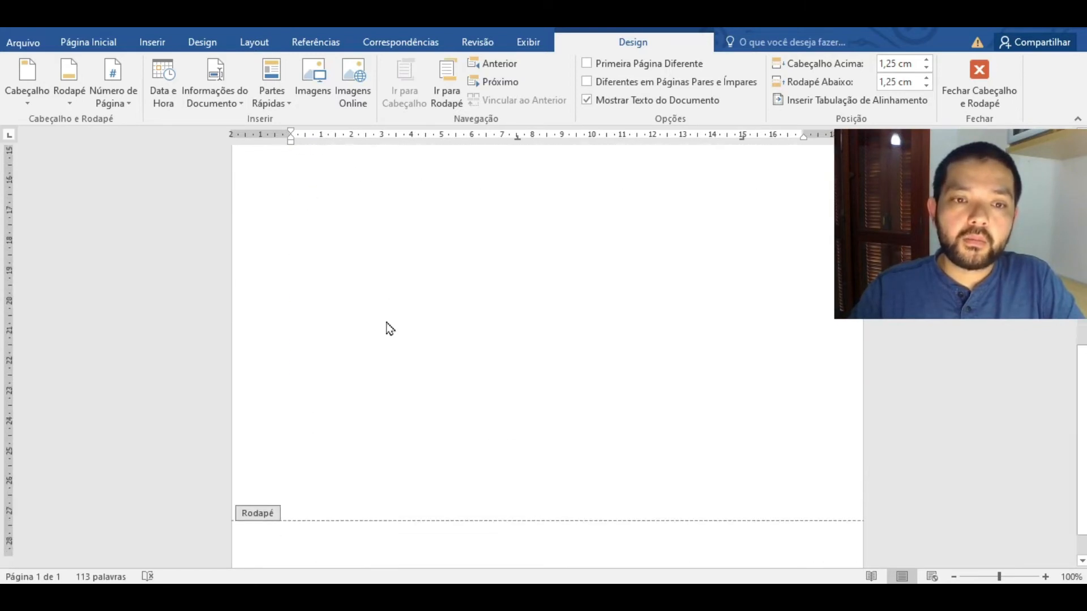
{"action": "double_click", "coordinate": [393, 368]}
{"action": "scroll", "coordinate": [395, 362], "scroll_direction": "up", "scroll_amount": 5}
{"action": "double_click", "coordinate": [382, 193]}
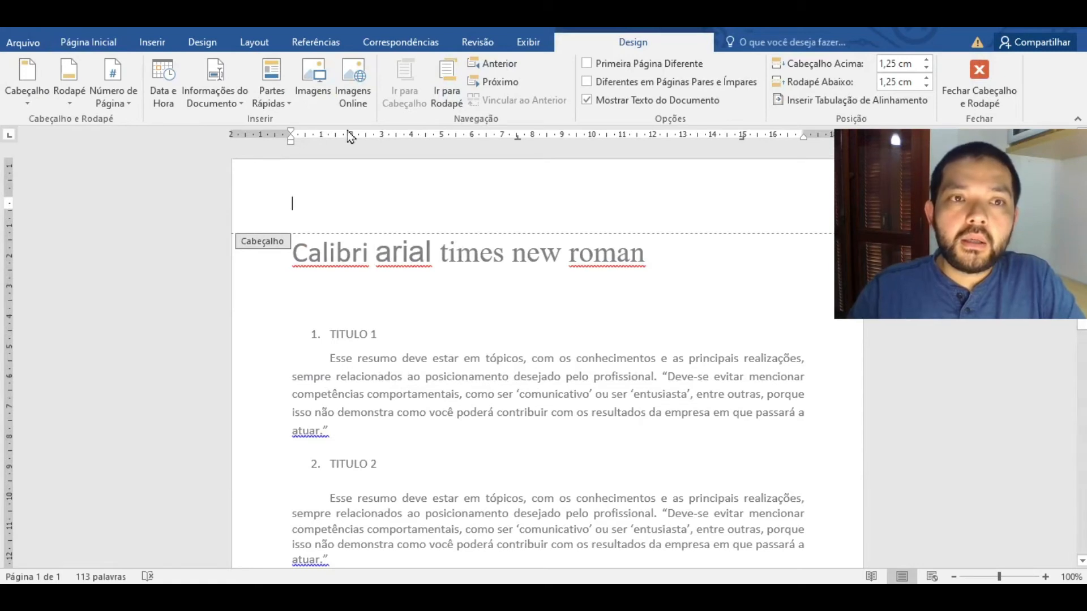
- Insert a right-aligned page number at the end of the page (Fim da Página) and return to the body text
{"action": "left_click", "coordinate": [150, 46]}
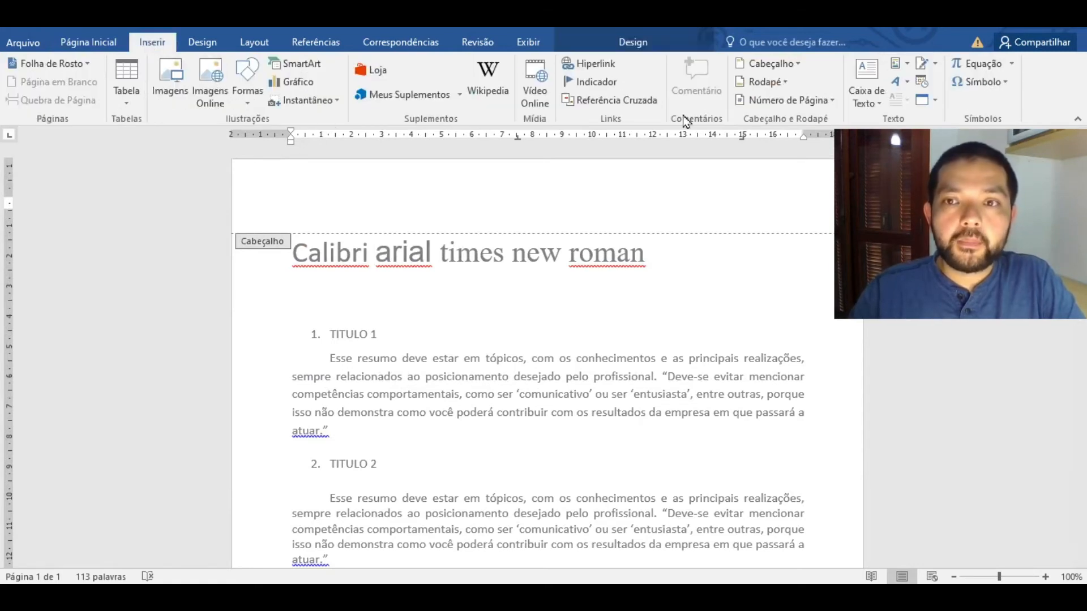
{"action": "left_click", "coordinate": [834, 102]}
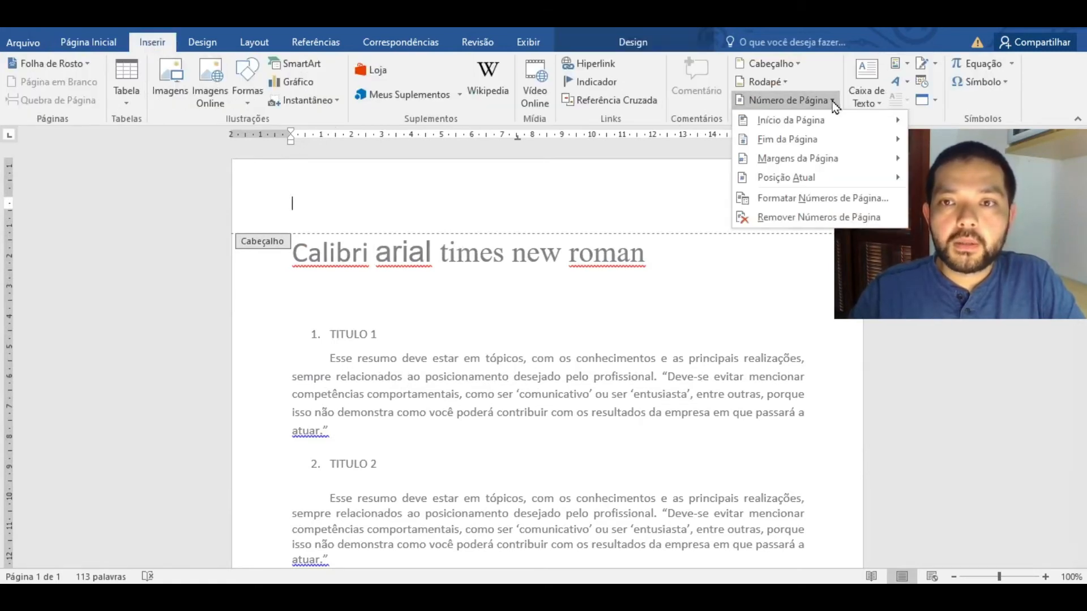
{"action": "mouse_move", "coordinate": [823, 130]}
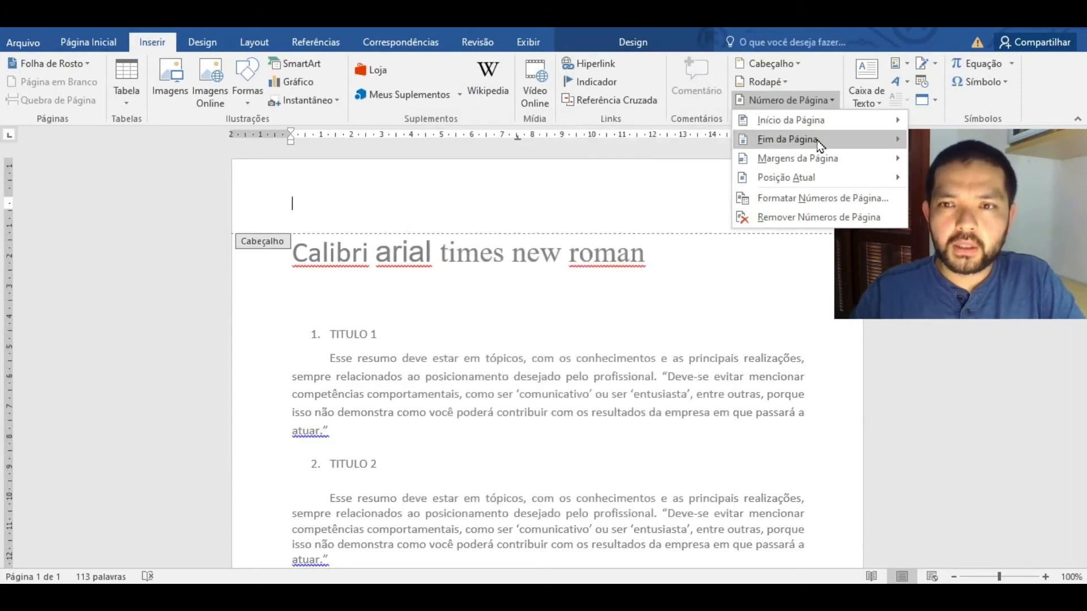
{"action": "left_click", "coordinate": [664, 307]}
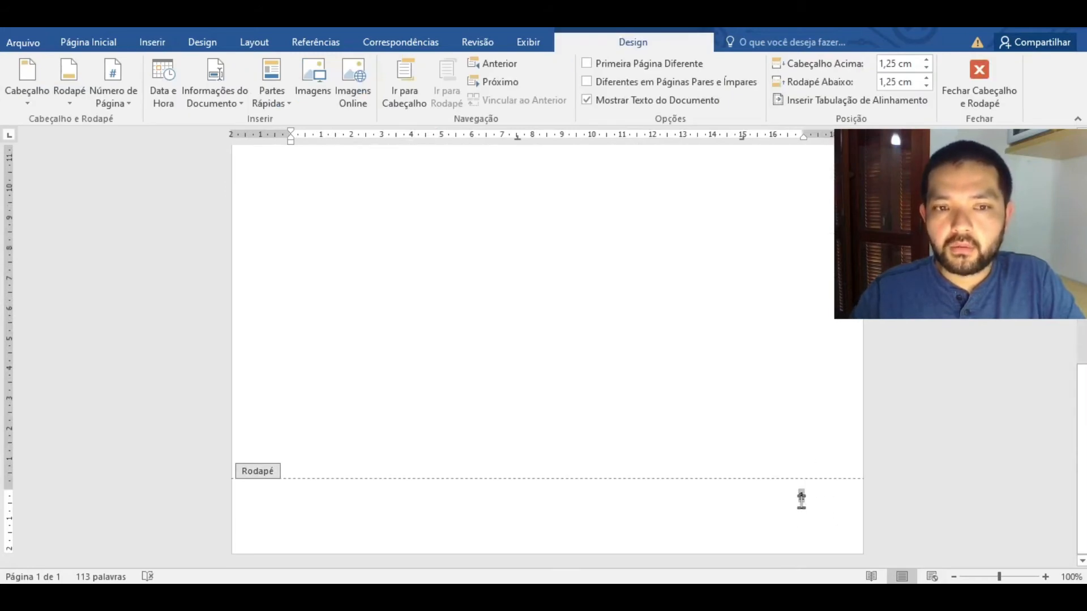
{"action": "scroll", "coordinate": [728, 337], "scroll_direction": "up", "scroll_amount": 3}
{"action": "scroll", "coordinate": [556, 257], "scroll_direction": "down", "scroll_amount": 2}
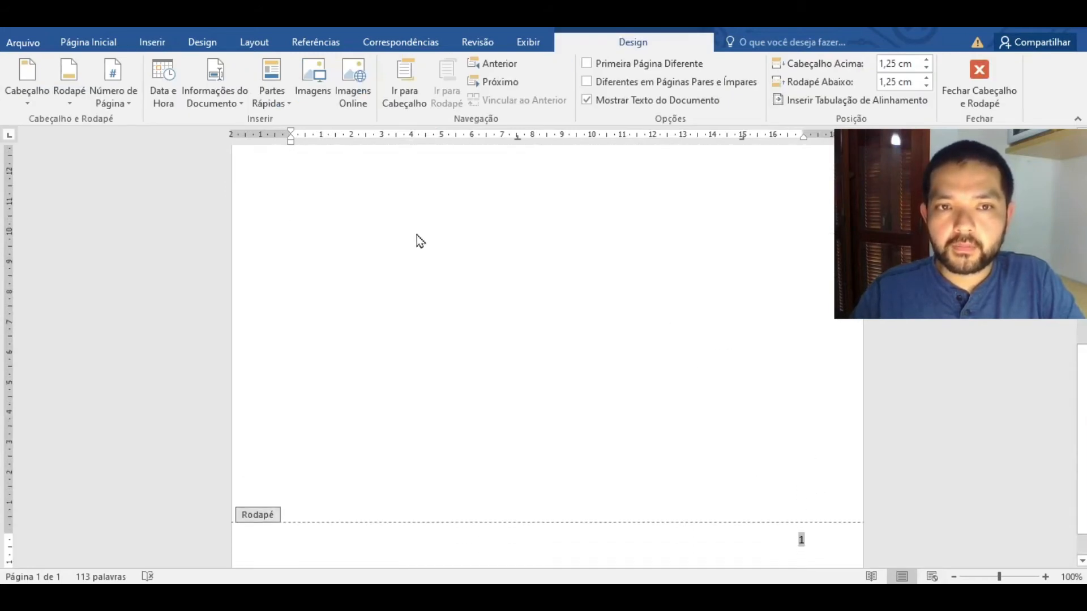
{"action": "scroll", "coordinate": [337, 196], "scroll_direction": "up", "scroll_amount": 1}
{"action": "double_click", "coordinate": [343, 199]}
- Add blank lines after the last paragraph to extend the document to a second page, and check the page numbering
{"action": "left_click", "coordinate": [350, 169]}
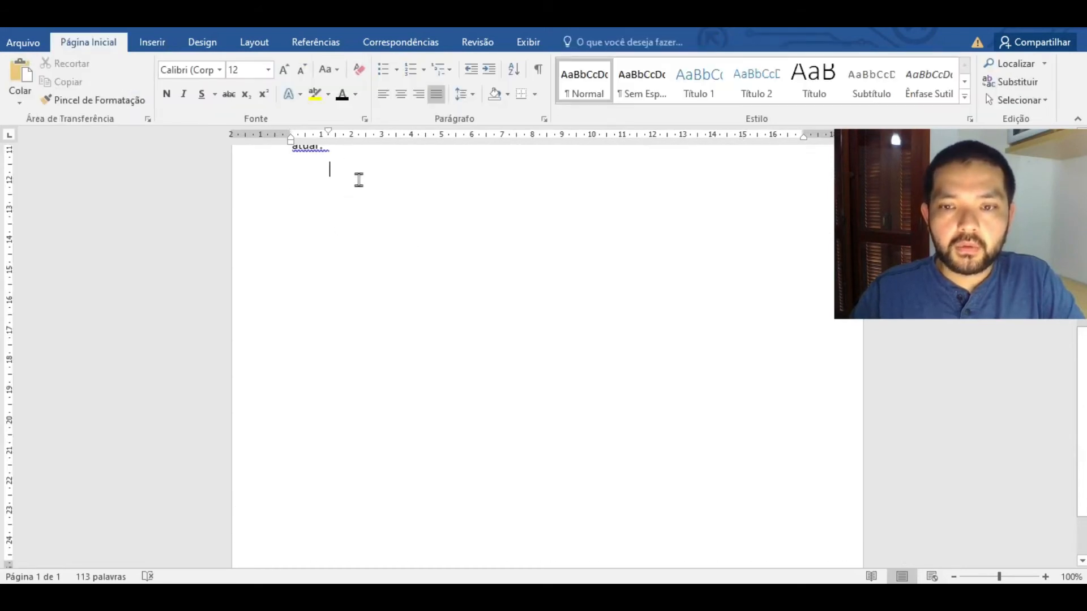
{"action": "key", "text": "Return"}
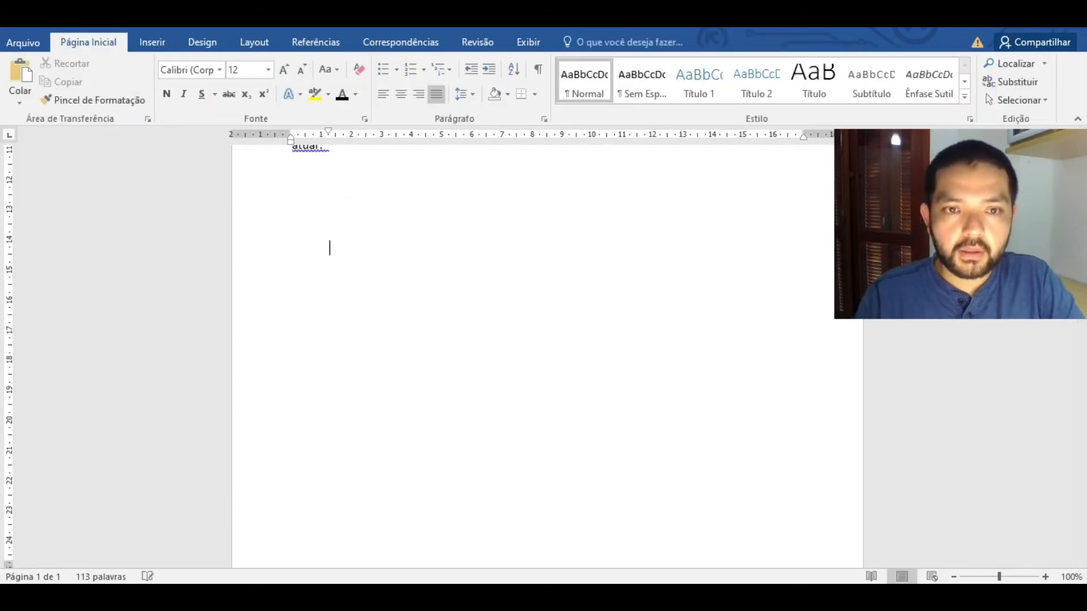
{"action": "key", "text": "Return"}
{"action": "key", "text": "Return"}
{"action": "key", "text": "Return"}
{"action": "key", "text": "Return"}
{"action": "key", "text": "Return"}
{"action": "key", "text": "Return"}
{"action": "key", "text": "Return"}
{"action": "key", "text": "Return"}
{"action": "key", "text": "Return"}
{"action": "key", "text": "Return"}
{"action": "key", "text": "Return"}
{"action": "key", "text": "Return"}
{"action": "key", "text": "Return"}
{"action": "key", "text": "Return"}
{"action": "key", "text": "Return"}
{"action": "key", "text": "Return"}
{"action": "key", "text": "Return"}
{"action": "key", "text": "Return"}
{"action": "key", "text": "Return"}
{"action": "key", "text": "Return"}
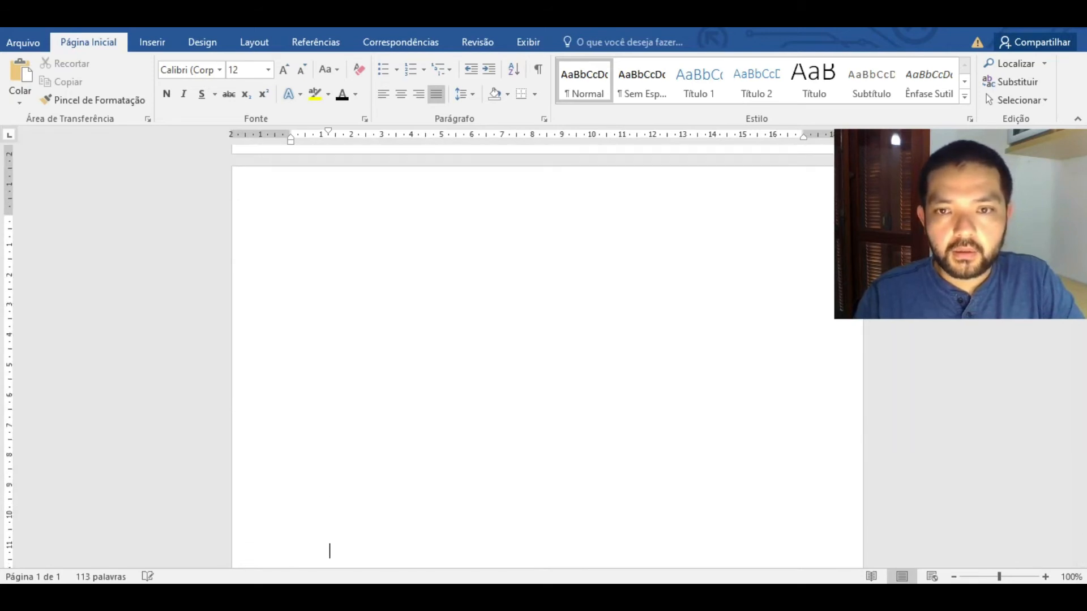
{"action": "scroll", "coordinate": [524, 427], "scroll_direction": "down", "scroll_amount": 10}
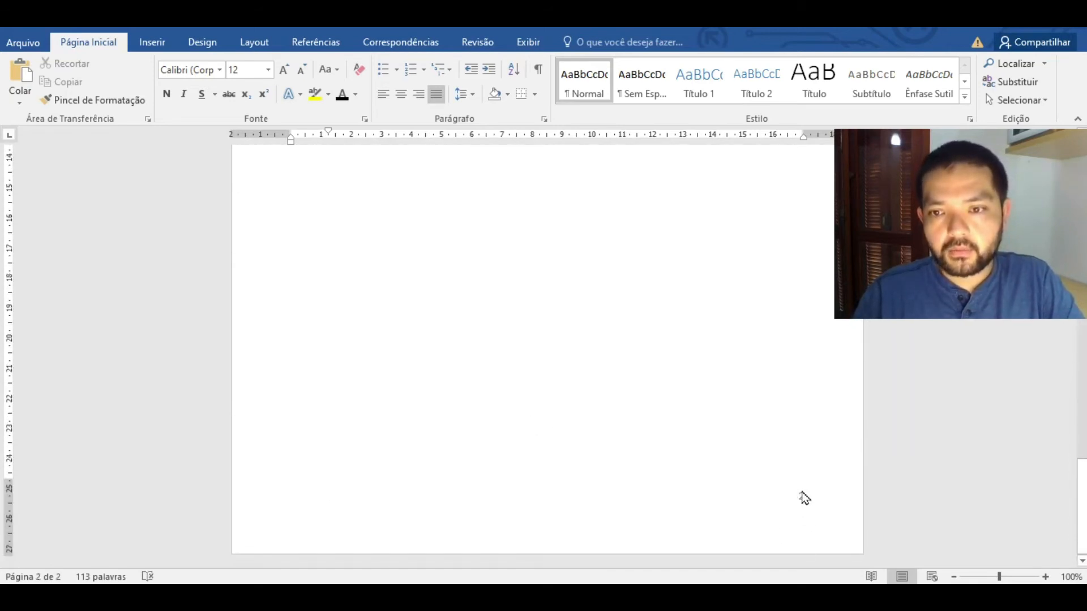
{"action": "scroll", "coordinate": [798, 498], "scroll_direction": "up", "scroll_amount": 20}
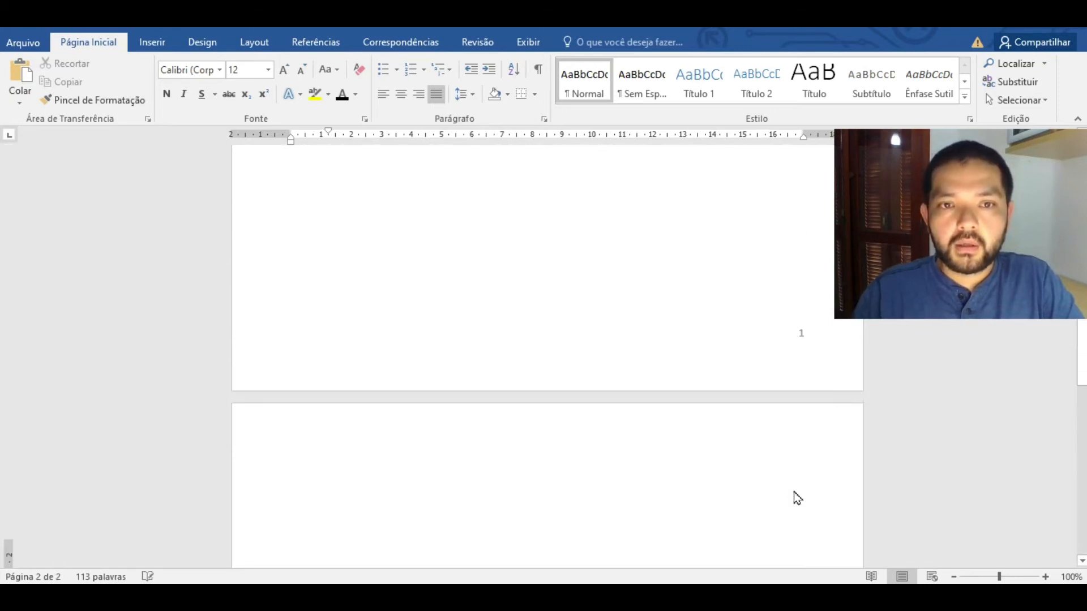
{"action": "scroll", "coordinate": [794, 491], "scroll_direction": "up", "scroll_amount": 5}
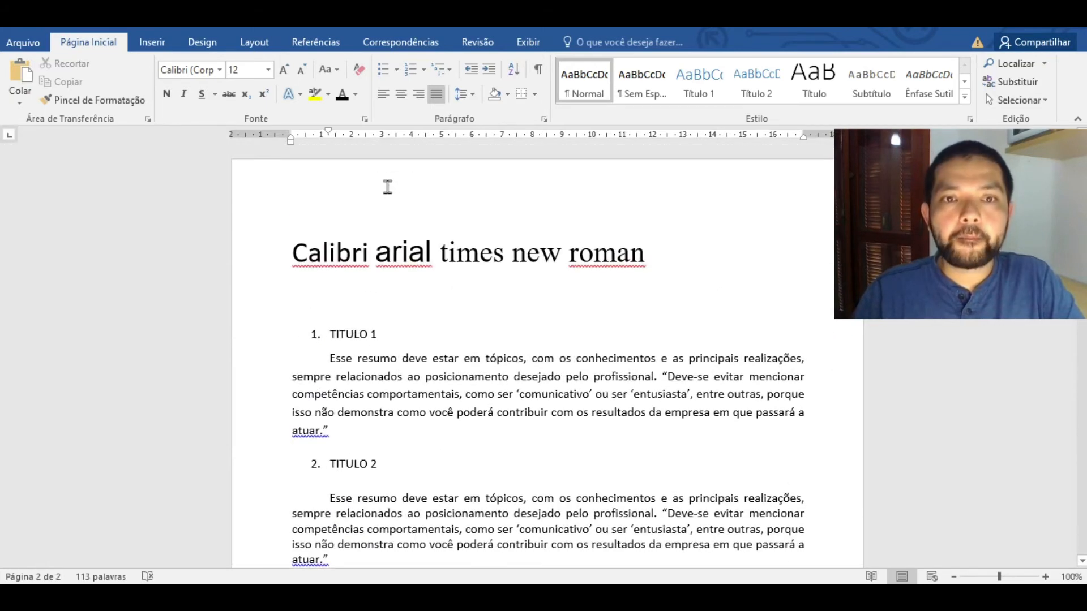
- Enter "CABEÇALHO" in the page header, return to the body text and check the header and page number on both pages
{"action": "double_click", "coordinate": [388, 187]}
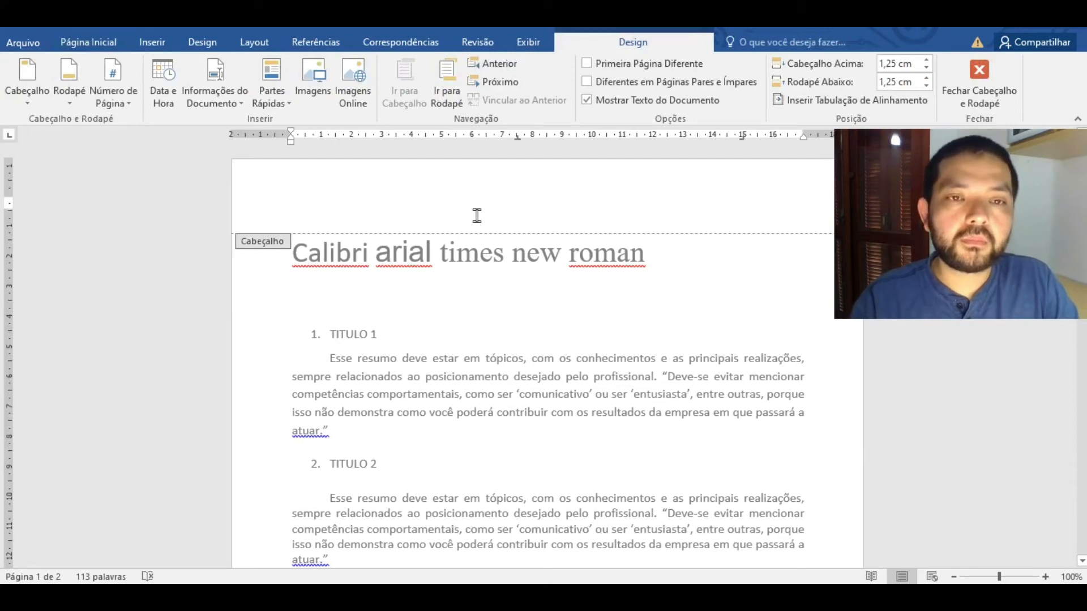
{"action": "type", "text": "CABEÇAL"}
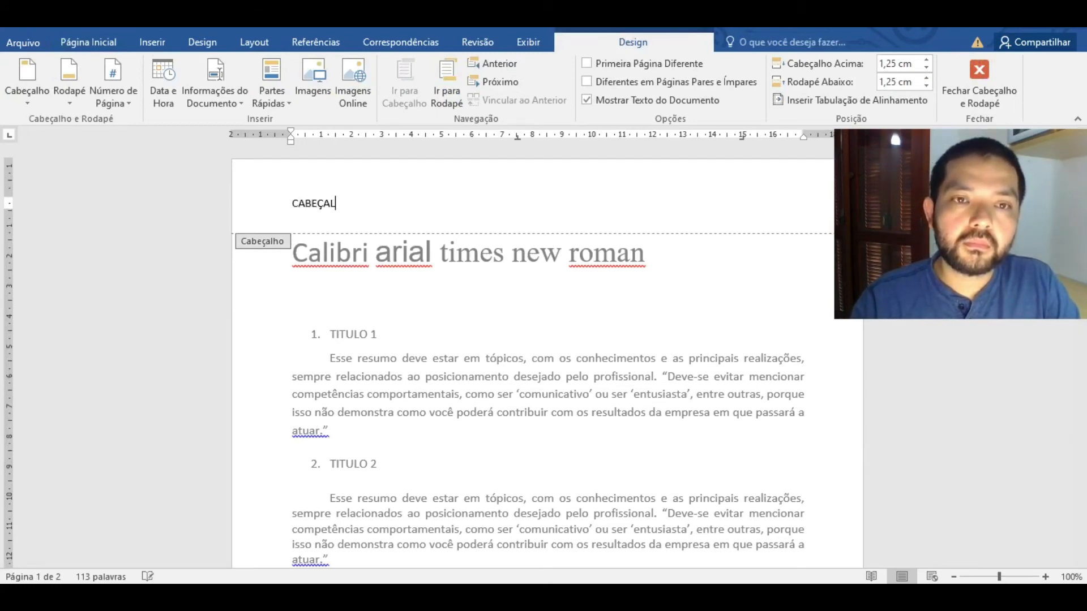
{"action": "type", "text": "HO"}
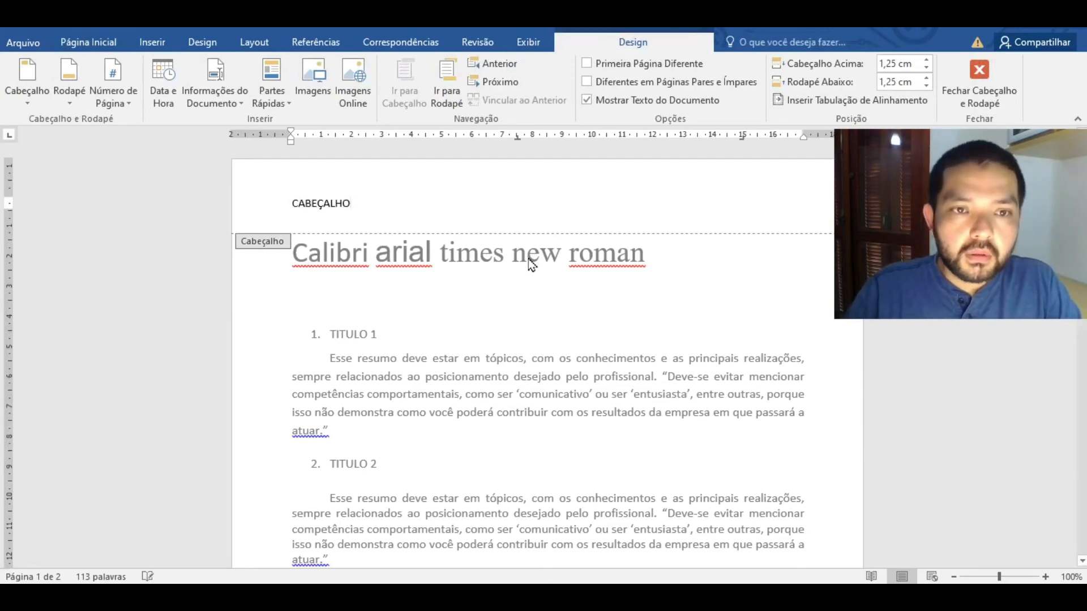
{"action": "scroll", "coordinate": [528, 260], "scroll_direction": "down", "scroll_amount": 12}
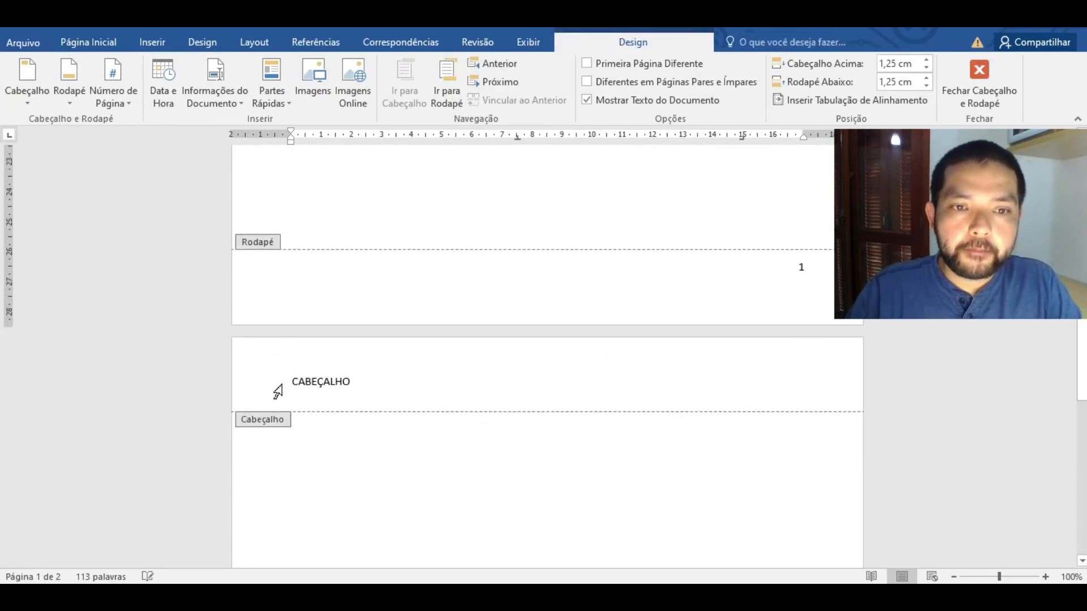
{"action": "scroll", "coordinate": [408, 255], "scroll_direction": "up", "scroll_amount": 8}
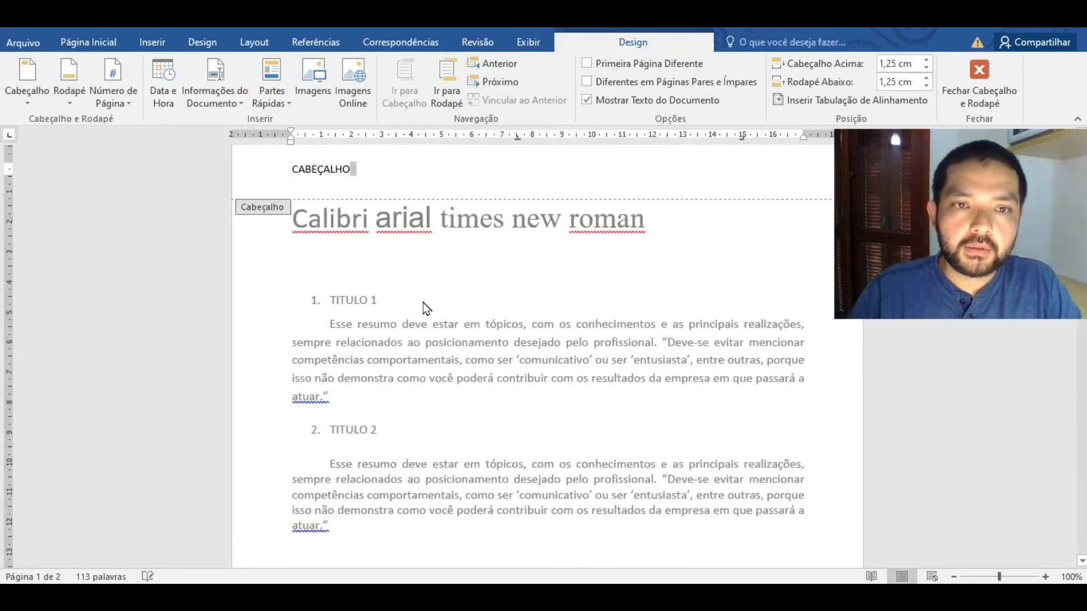
{"action": "double_click", "coordinate": [477, 286]}
{"action": "scroll", "coordinate": [358, 233], "scroll_direction": "down", "scroll_amount": 2}
{"action": "scroll", "coordinate": [417, 381], "scroll_direction": "down", "scroll_amount": 10}
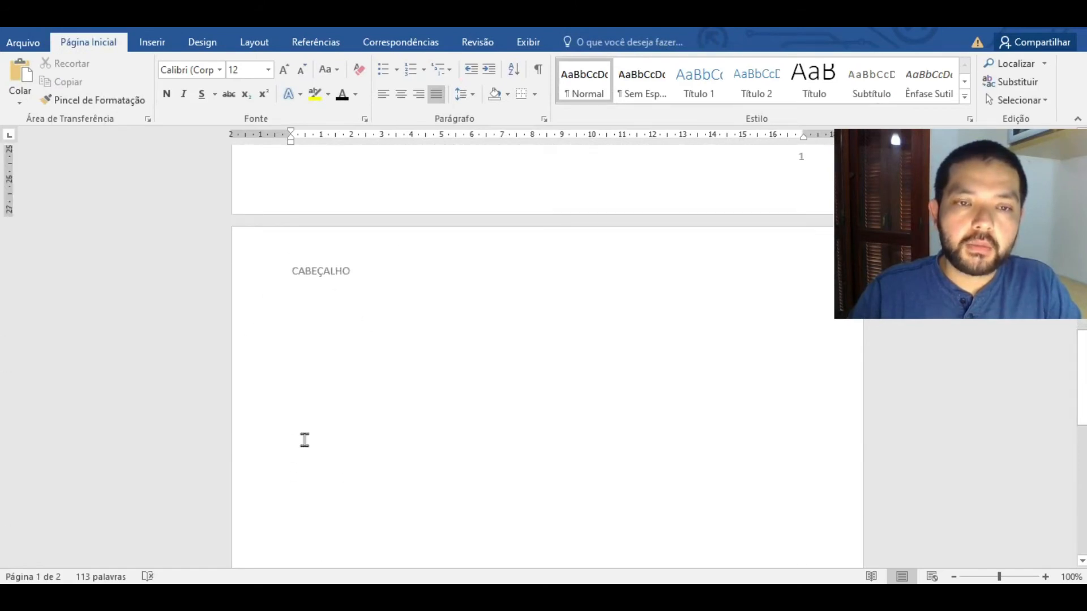
{"action": "scroll", "coordinate": [310, 437], "scroll_direction": "down", "scroll_amount": 10}
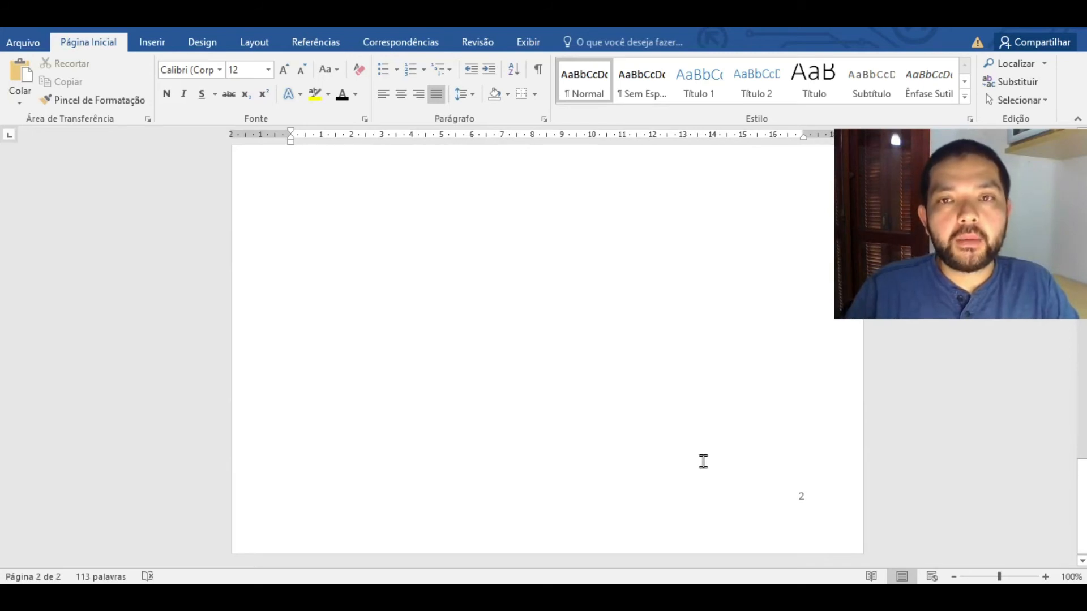
- Switch to Curriculo.docx and skim the résumé guidelines from the title to the source line at the end
{"action": "mouse_move", "coordinate": [801, 597]}
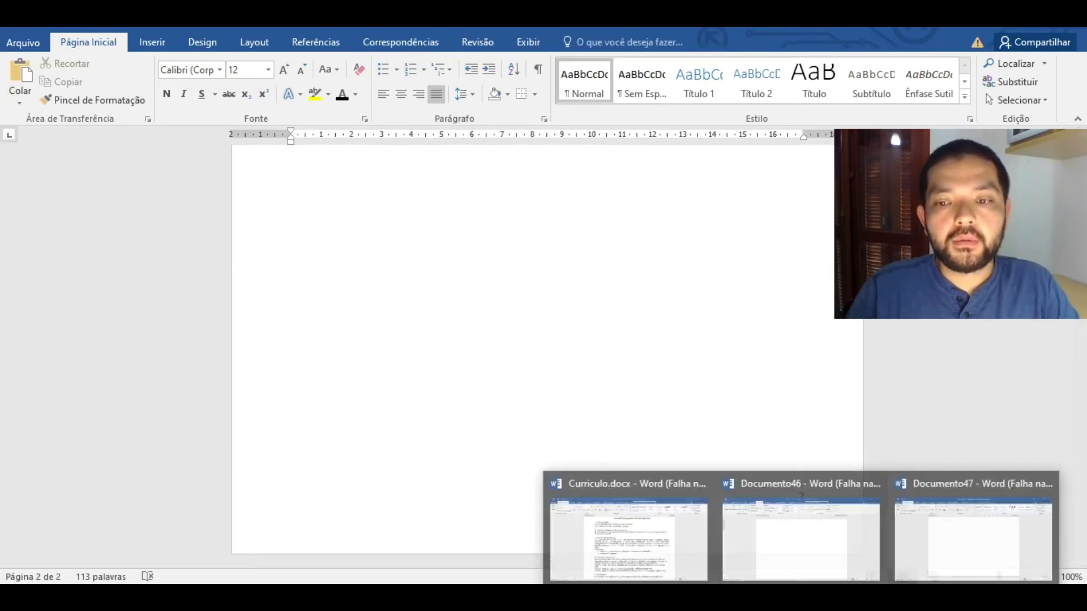
{"action": "left_click", "coordinate": [645, 538]}
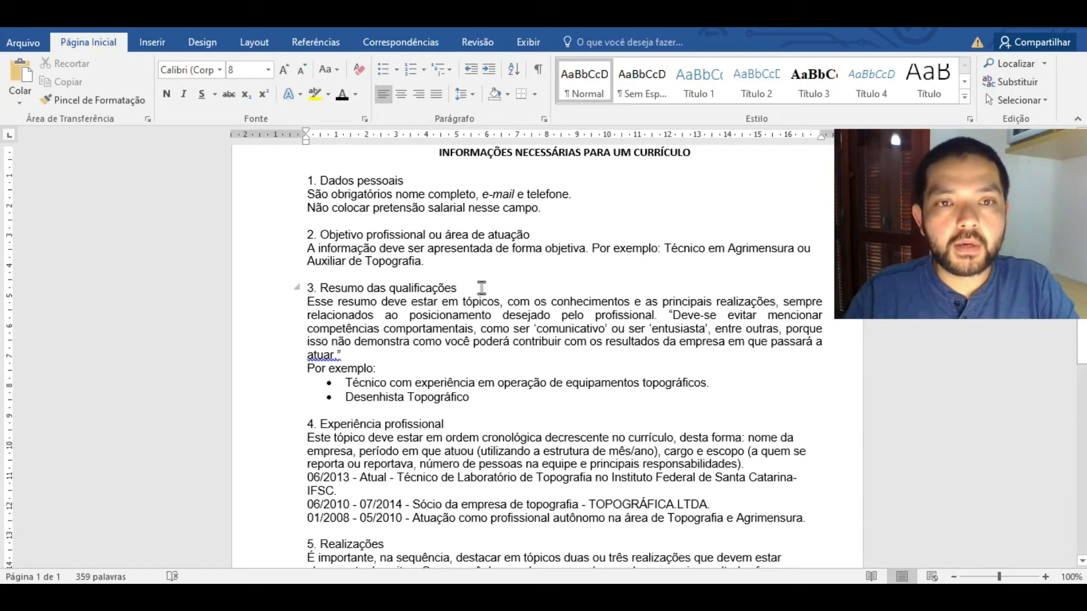
{"action": "scroll", "coordinate": [680, 235], "scroll_direction": "down", "scroll_amount": 10}
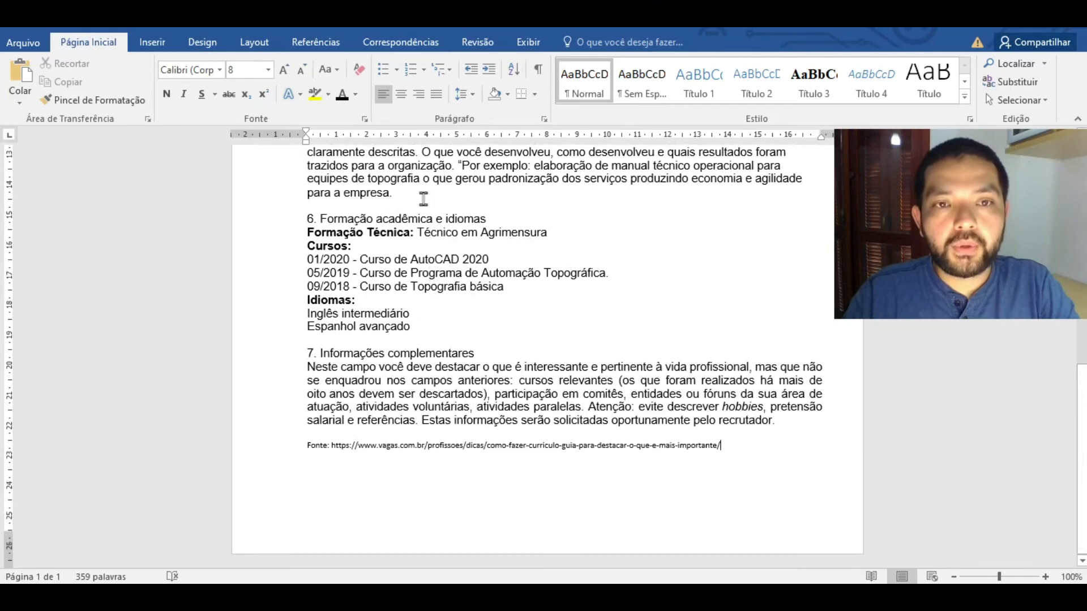
{"action": "scroll", "coordinate": [440, 230], "scroll_direction": "up", "scroll_amount": 10}
{"action": "scroll", "coordinate": [439, 229], "scroll_direction": "up", "scroll_amount": 3}
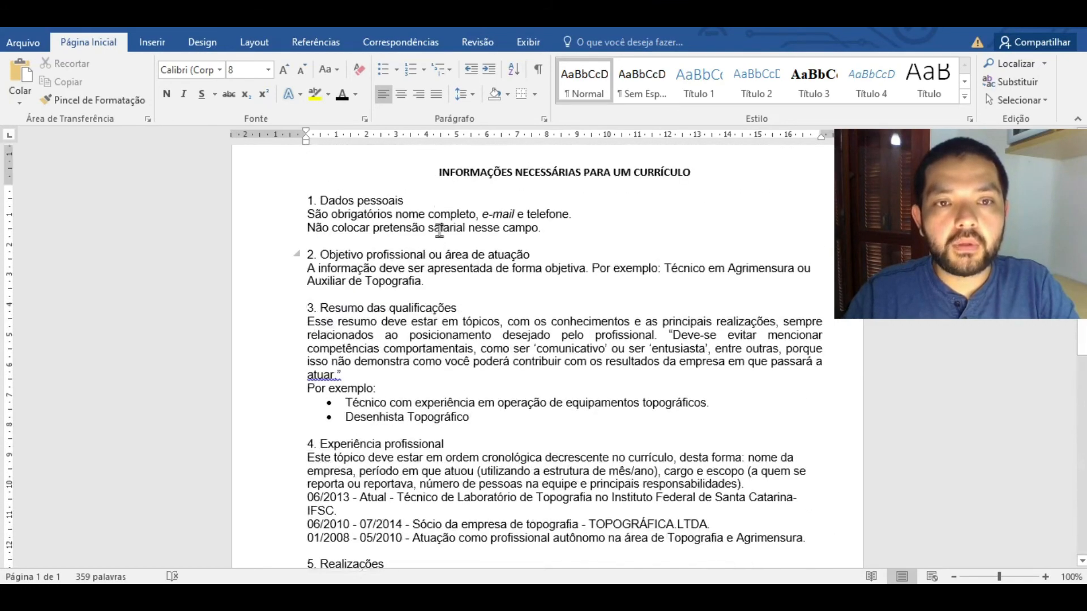
{"action": "scroll", "coordinate": [439, 230], "scroll_direction": "down", "scroll_amount": 12}
{"action": "scroll", "coordinate": [439, 229], "scroll_direction": "down", "scroll_amount": 1}
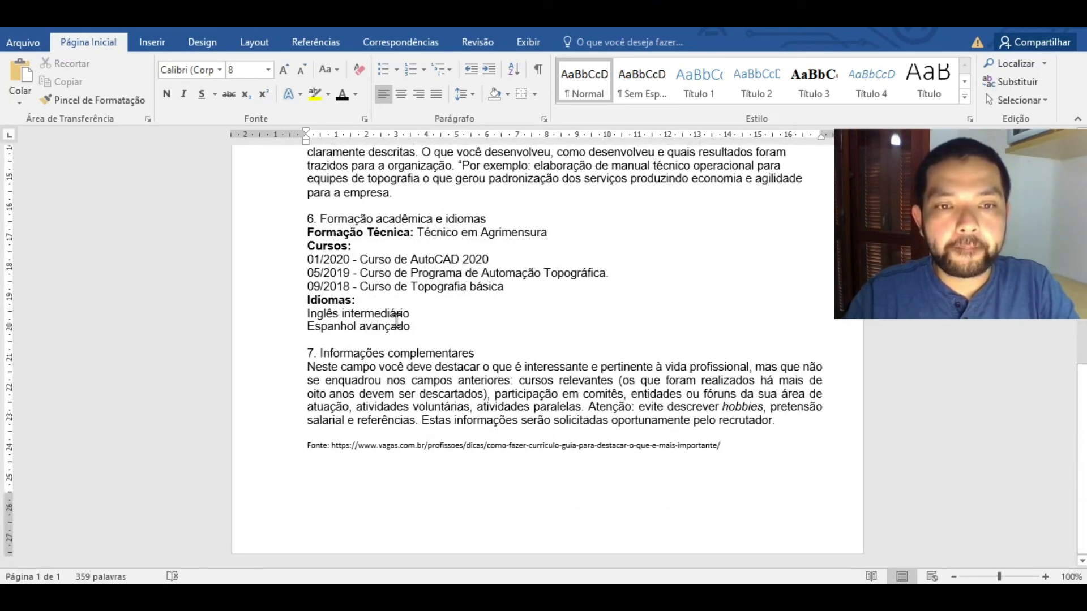
{"action": "left_click_drag", "start_coordinate": [308, 445], "coordinate": [431, 446]}
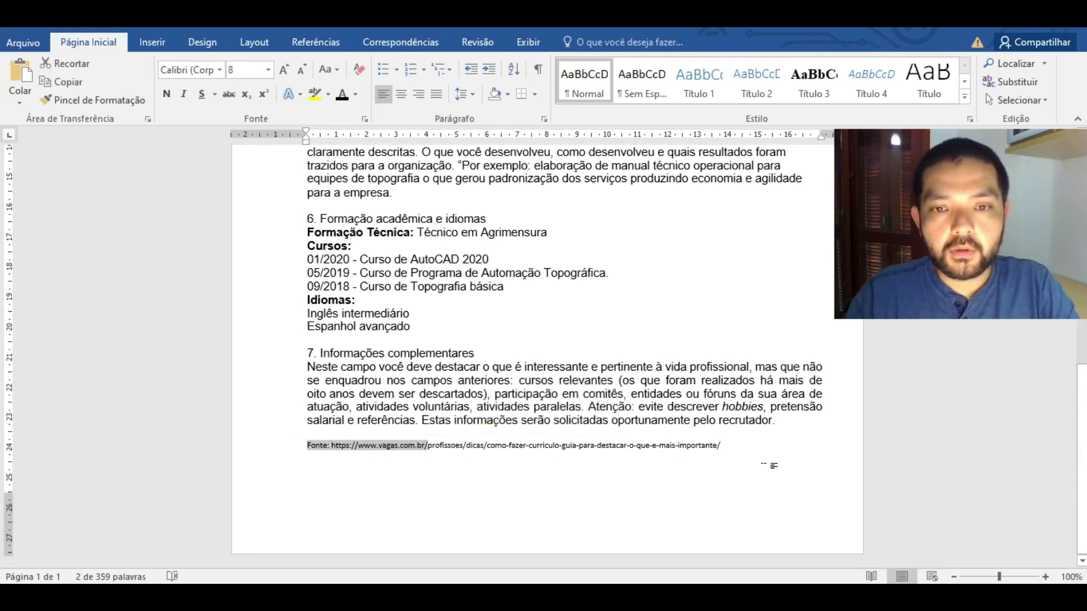
{"action": "left_click", "coordinate": [762, 450]}
{"action": "scroll", "coordinate": [762, 450], "scroll_direction": "up", "scroll_amount": 15}
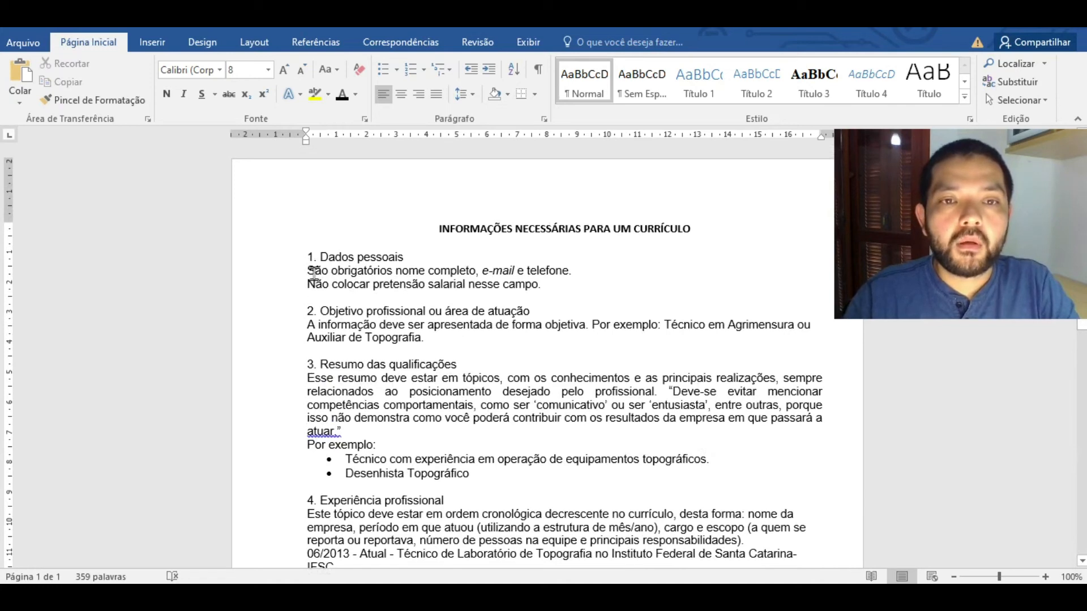
- Examine the personal data requirements in section 1 and the professional objective guidelines in section 2
{"action": "left_click_drag", "start_coordinate": [314, 273], "coordinate": [572, 270]}
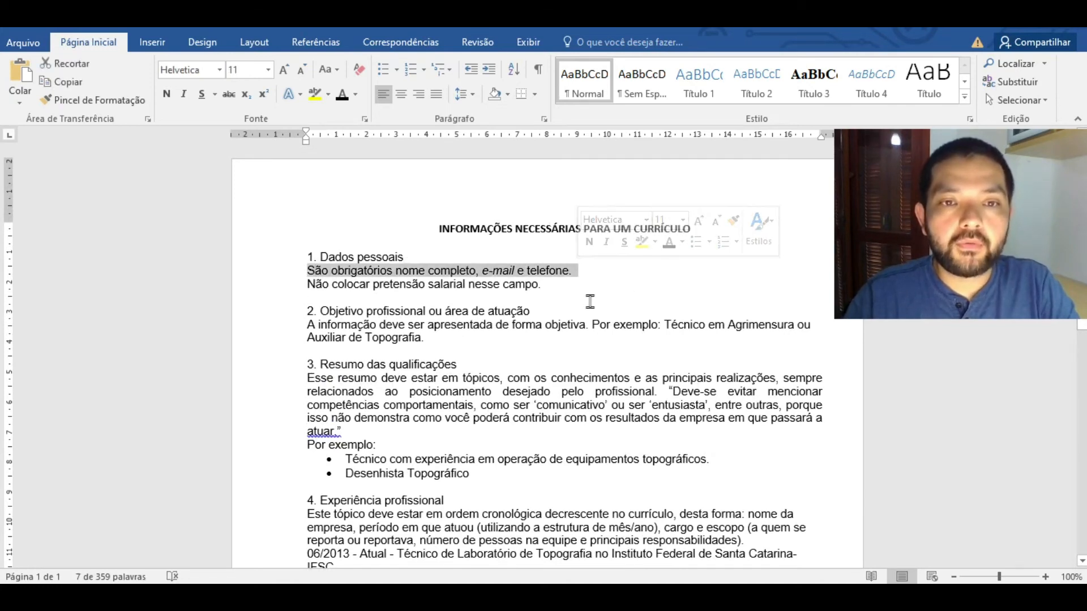
{"action": "left_click_drag", "start_coordinate": [308, 284], "coordinate": [463, 285]}
{"action": "left_click", "coordinate": [463, 286]}
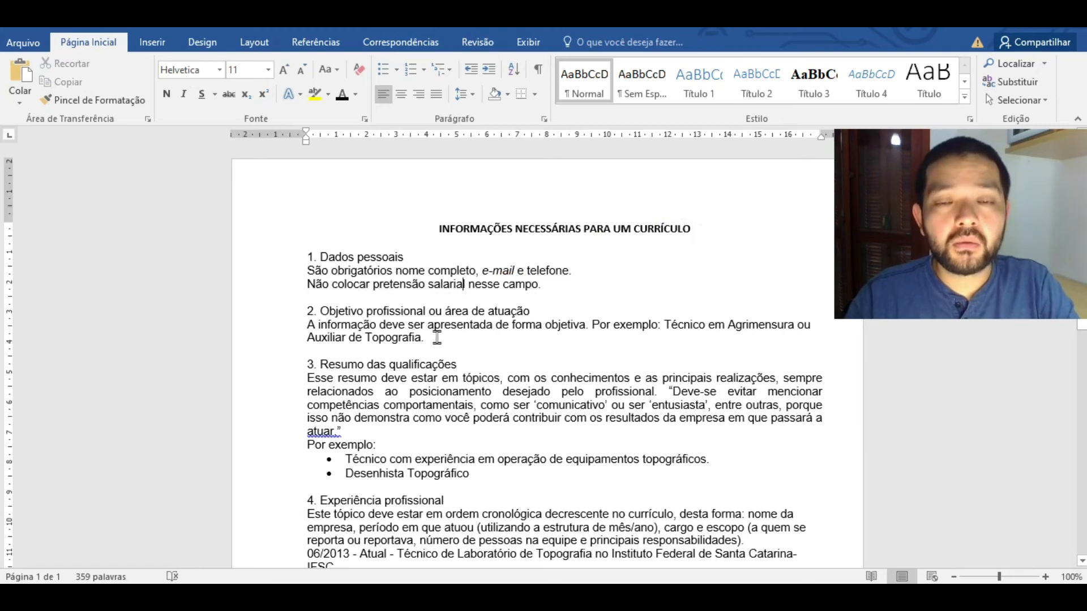
{"action": "scroll", "coordinate": [346, 338], "scroll_direction": "down", "scroll_amount": 2}
{"action": "scroll", "coordinate": [346, 339], "scroll_direction": "down", "scroll_amount": 1}
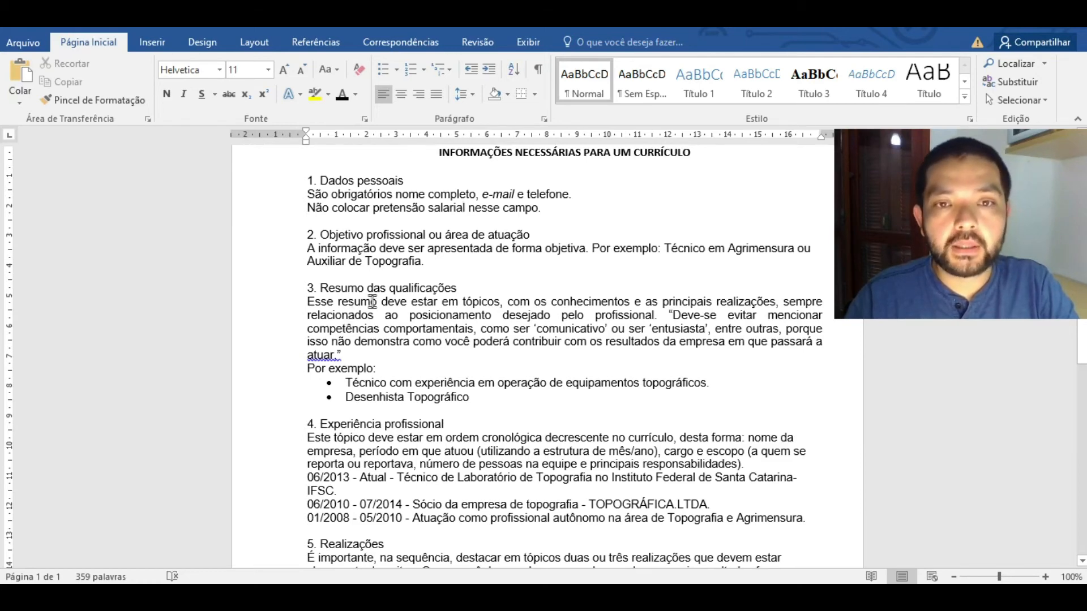
- Examine the guidelines and bulleted examples for the qualifications summary in section 3
{"action": "scroll", "coordinate": [373, 302], "scroll_direction": "down", "scroll_amount": 5}
{"action": "scroll", "coordinate": [376, 301], "scroll_direction": "up", "scroll_amount": 5}
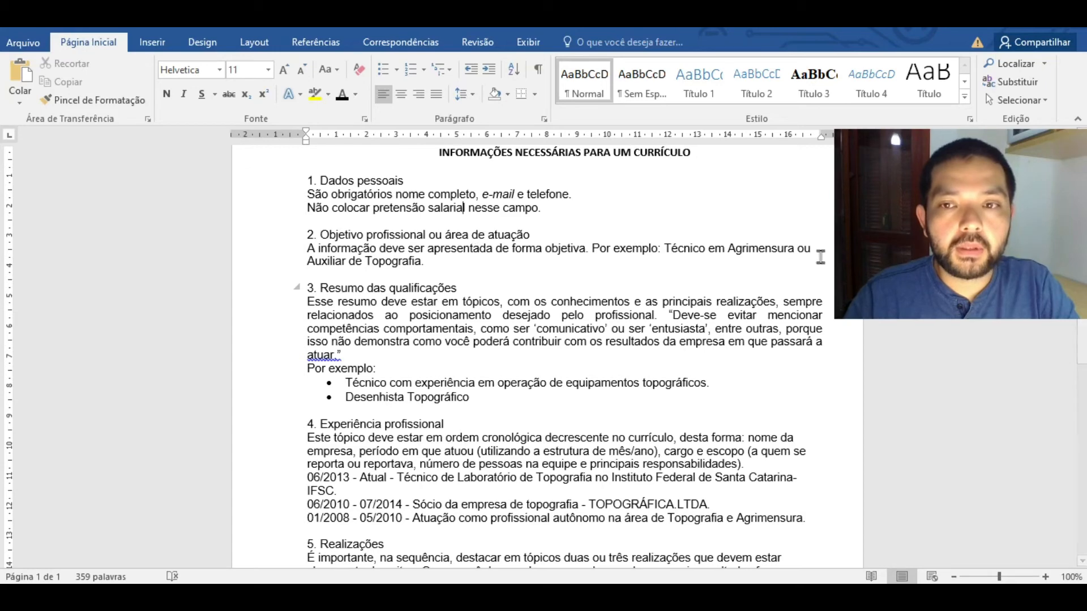
{"action": "scroll", "coordinate": [390, 307], "scroll_direction": "down", "scroll_amount": 1}
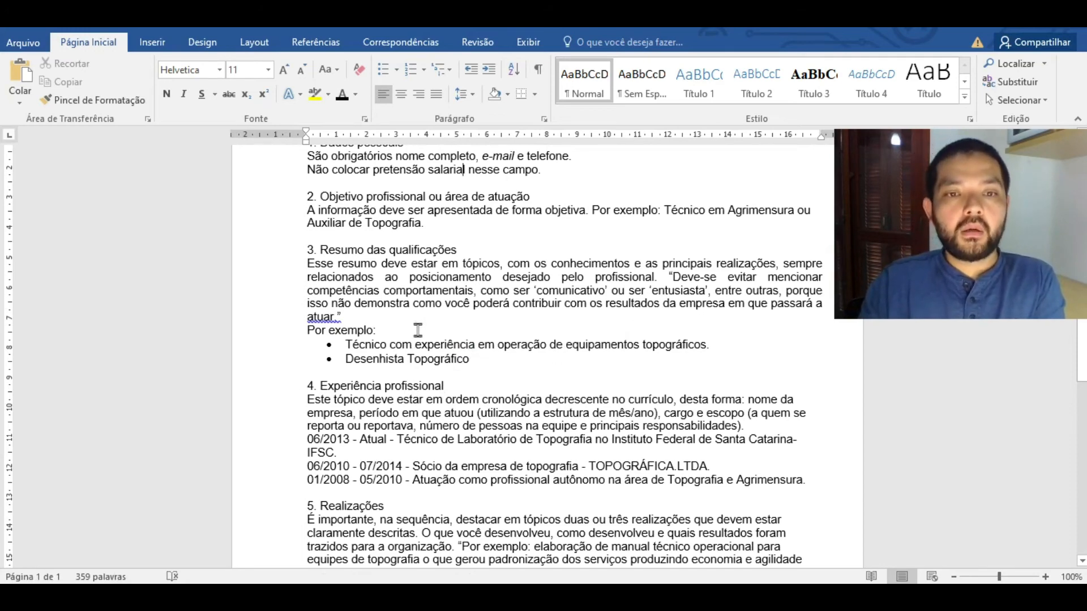
- Examine the professional experience guidelines in section 4, highlighting the period and job description in the 06/2013 and 06/2010 example entries
{"action": "scroll", "coordinate": [417, 330], "scroll_direction": "down", "scroll_amount": 2}
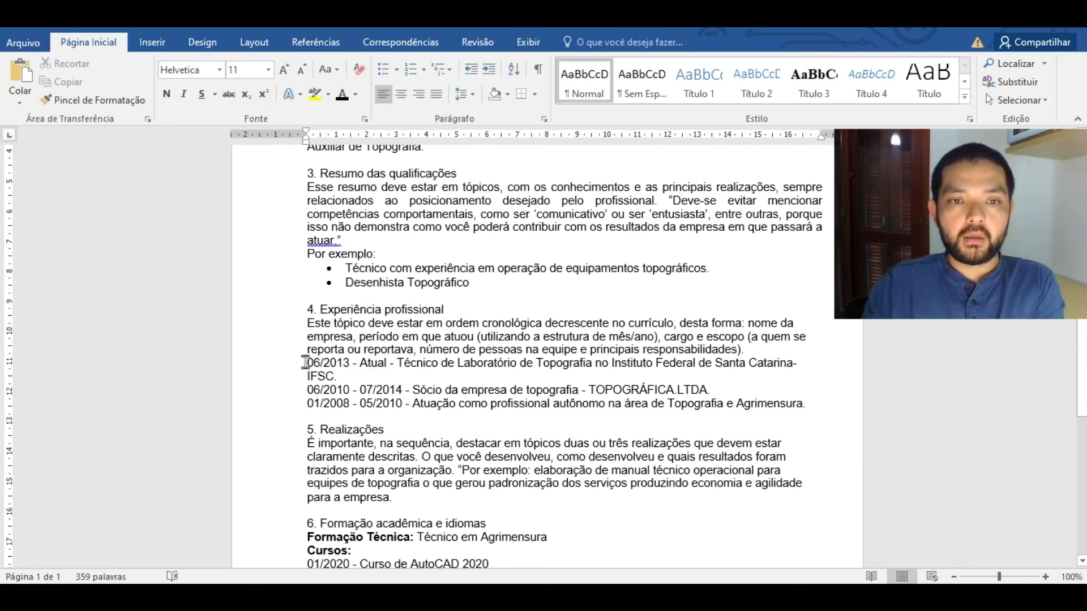
{"action": "left_click_drag", "start_coordinate": [304, 362], "coordinate": [391, 360]}
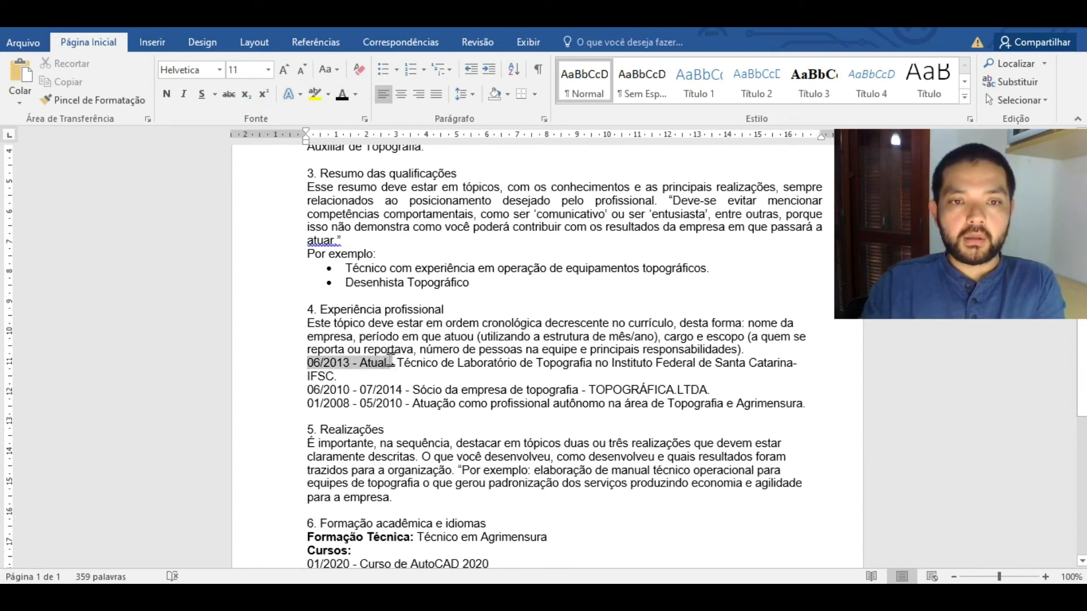
{"action": "left_click", "coordinate": [380, 375]}
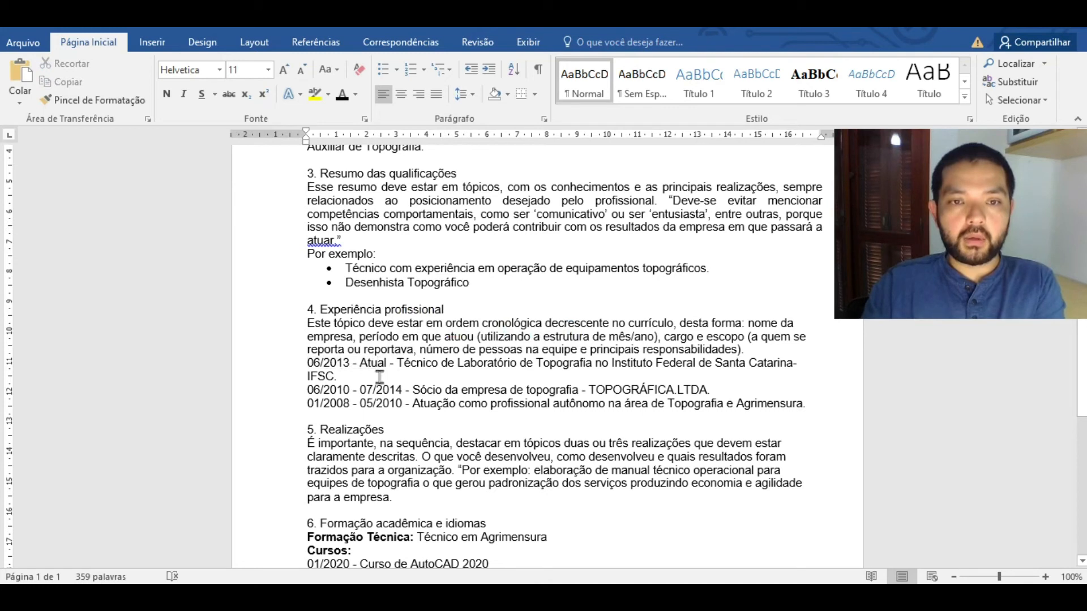
{"action": "left_click_drag", "start_coordinate": [392, 360], "coordinate": [712, 365]}
{"action": "left_click", "coordinate": [443, 390]}
{"action": "left_click_drag", "start_coordinate": [307, 390], "coordinate": [451, 391]}
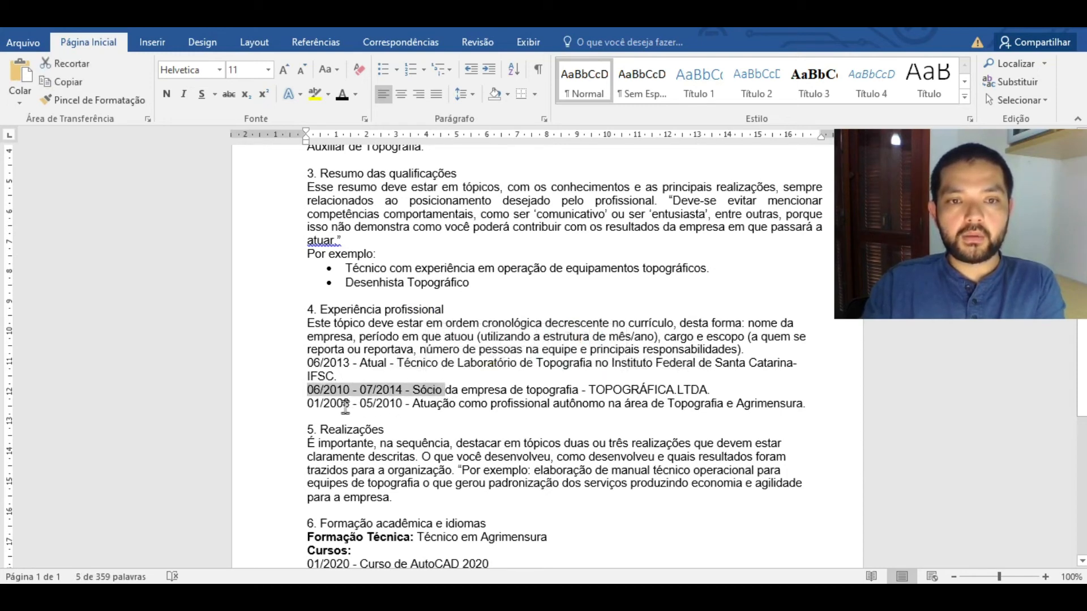
{"action": "left_click", "coordinate": [331, 395]}
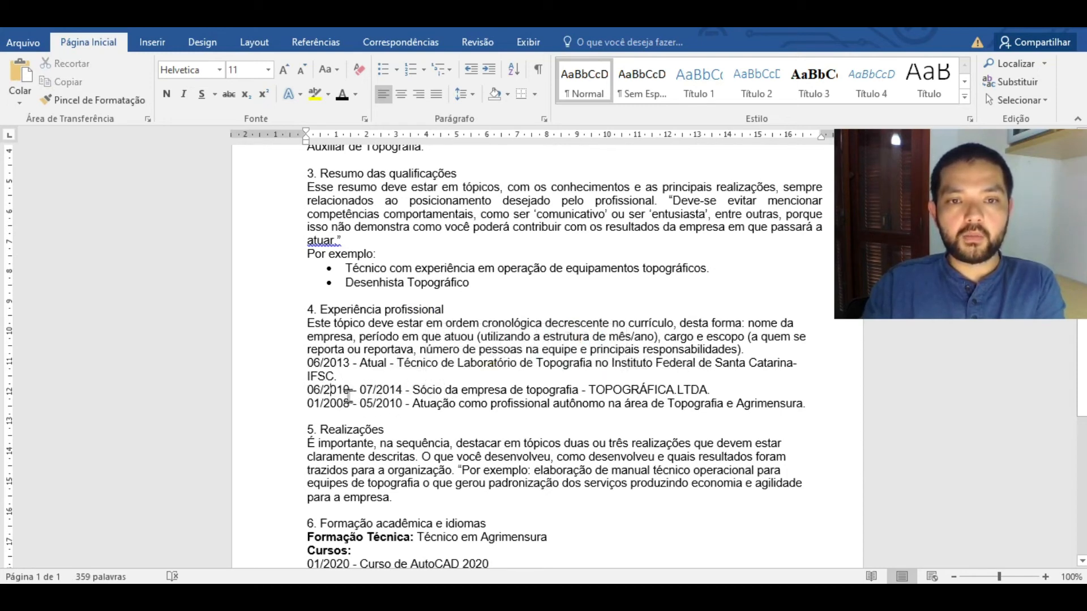
{"action": "left_click_drag", "start_coordinate": [421, 390], "coordinate": [674, 391]}
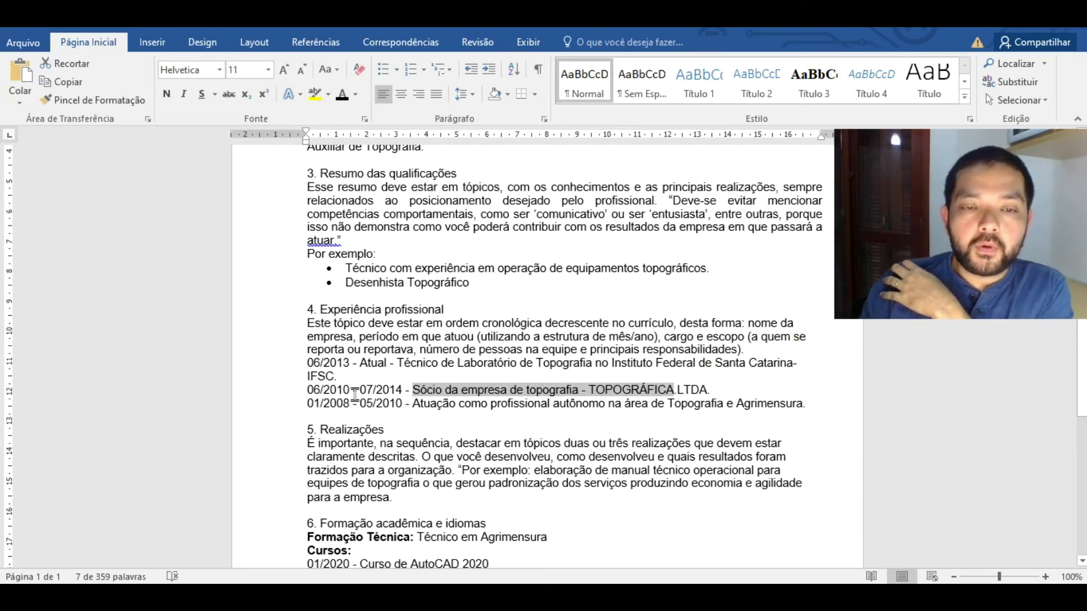
- Examine the achievements guidelines in section 5 and the education, courses and languages examples in section 6
{"action": "scroll", "coordinate": [385, 363], "scroll_direction": "down", "scroll_amount": 1}
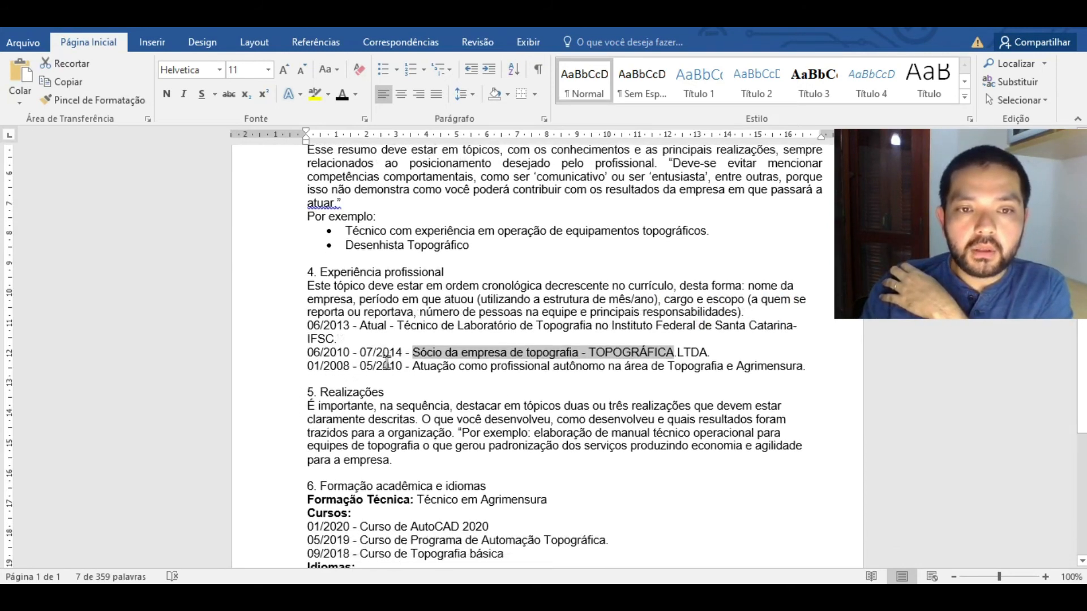
{"action": "scroll", "coordinate": [314, 391], "scroll_direction": "down", "scroll_amount": 2}
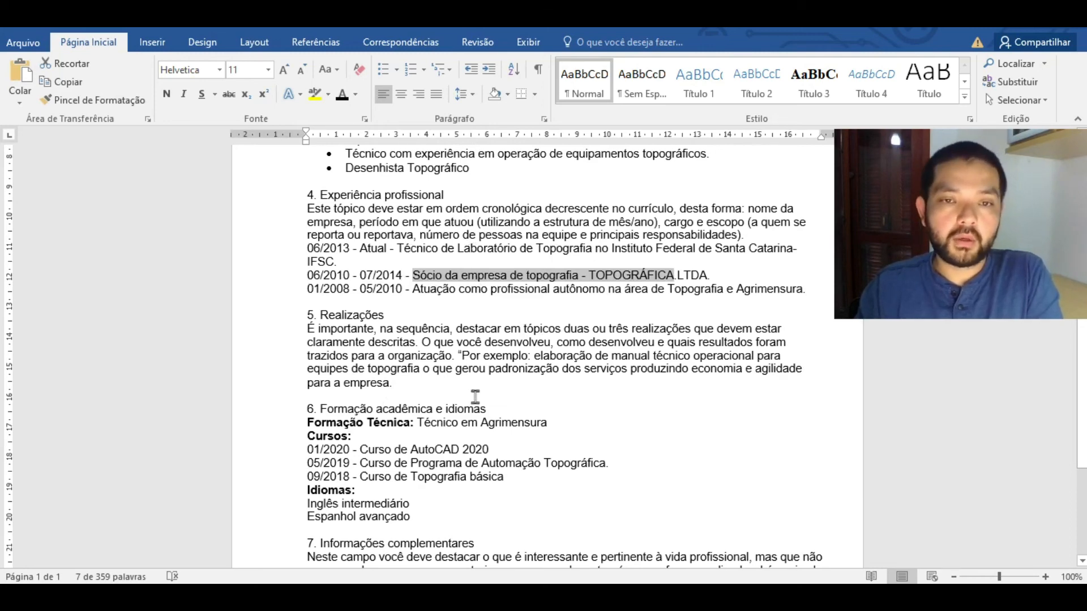
{"action": "scroll", "coordinate": [475, 396], "scroll_direction": "down", "scroll_amount": 4}
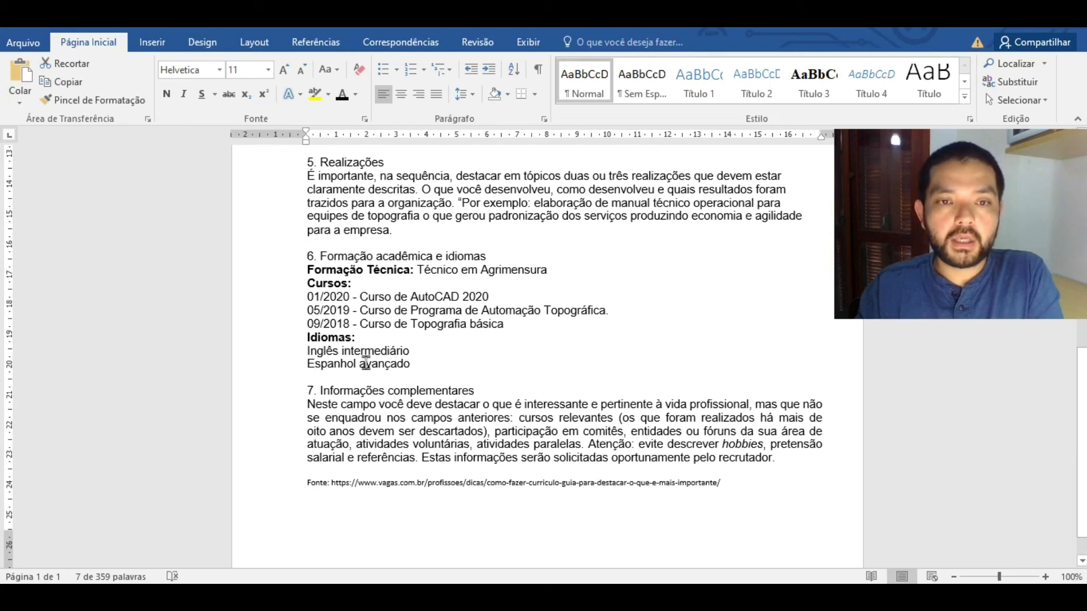
- Examine section 7 on complementary information, highlighting the passages on relevant content, committee participation and avoiding hobbies, and return to the earlier sections
{"action": "scroll", "coordinate": [426, 403], "scroll_direction": "down", "scroll_amount": 1}
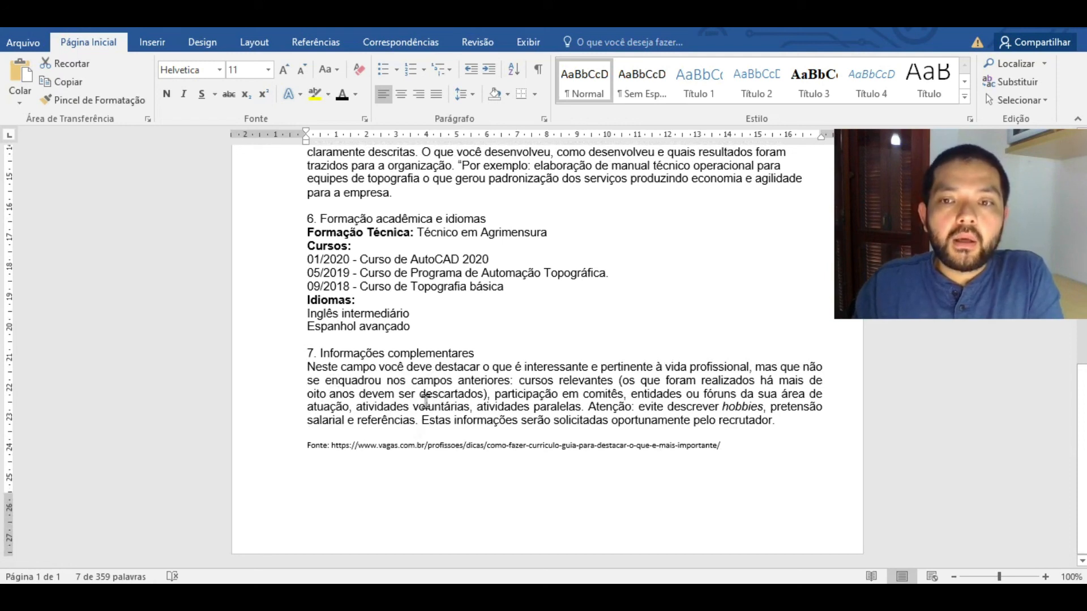
{"action": "left_click_drag", "start_coordinate": [308, 368], "coordinate": [663, 368]}
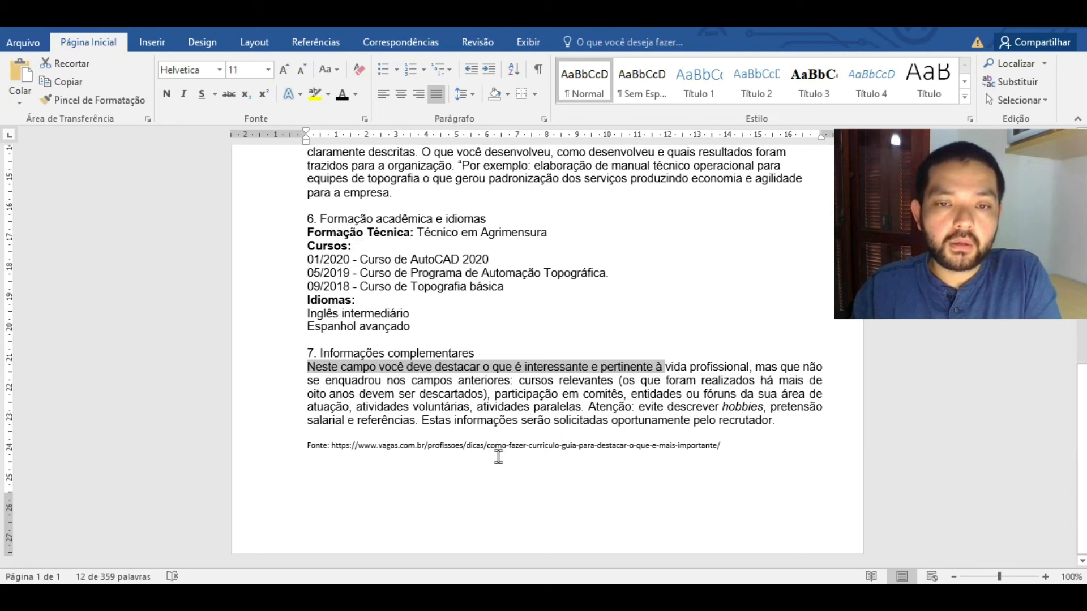
{"action": "left_click_drag", "start_coordinate": [494, 394], "coordinate": [624, 395]}
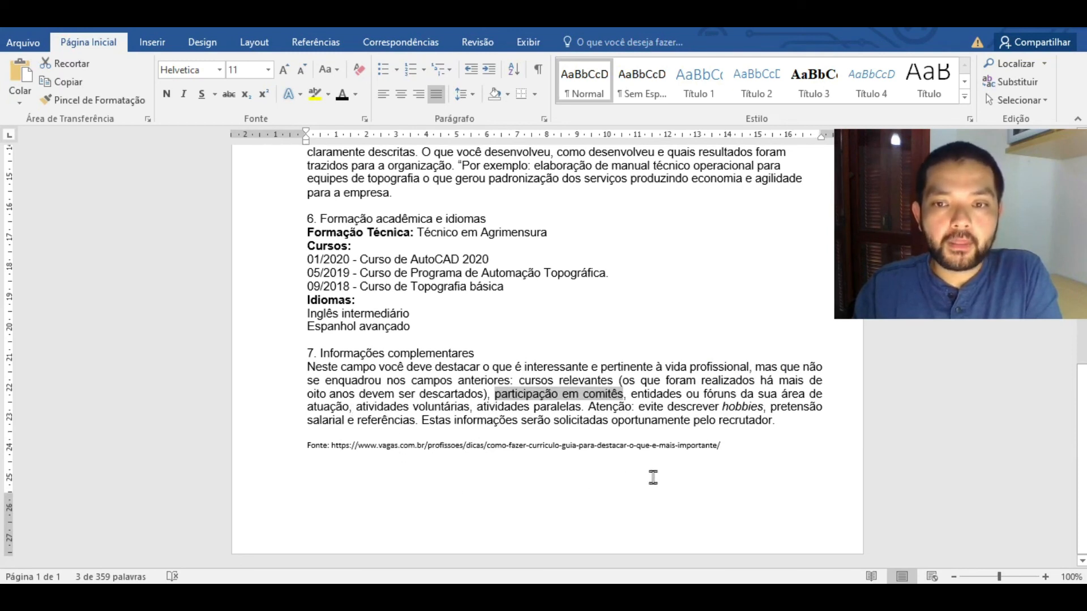
{"action": "left_click_drag", "start_coordinate": [579, 406], "coordinate": [737, 412]}
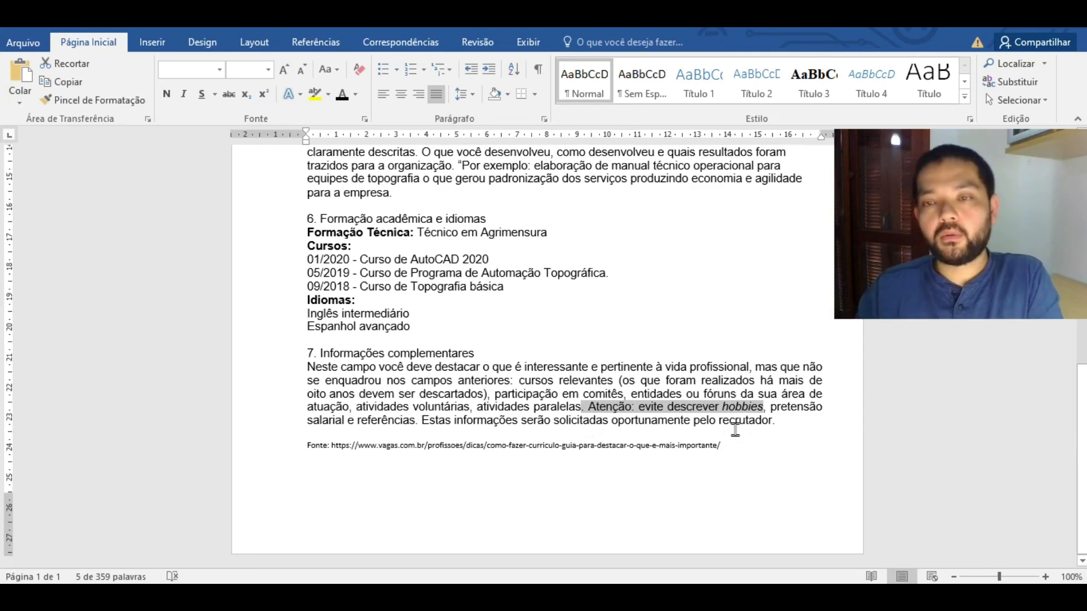
{"action": "scroll", "coordinate": [668, 392], "scroll_direction": "up", "scroll_amount": 15}
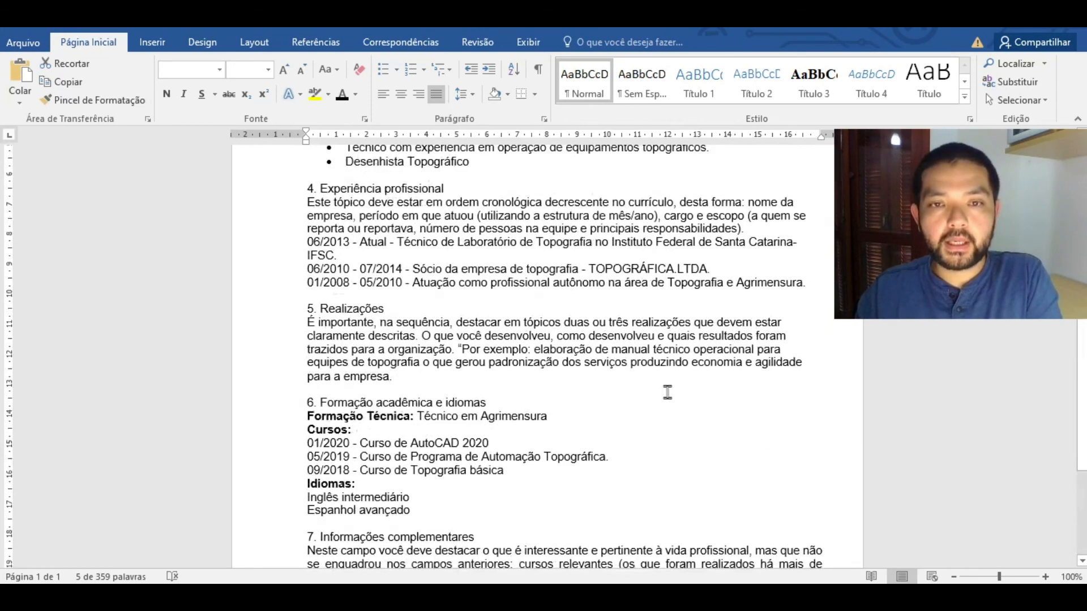